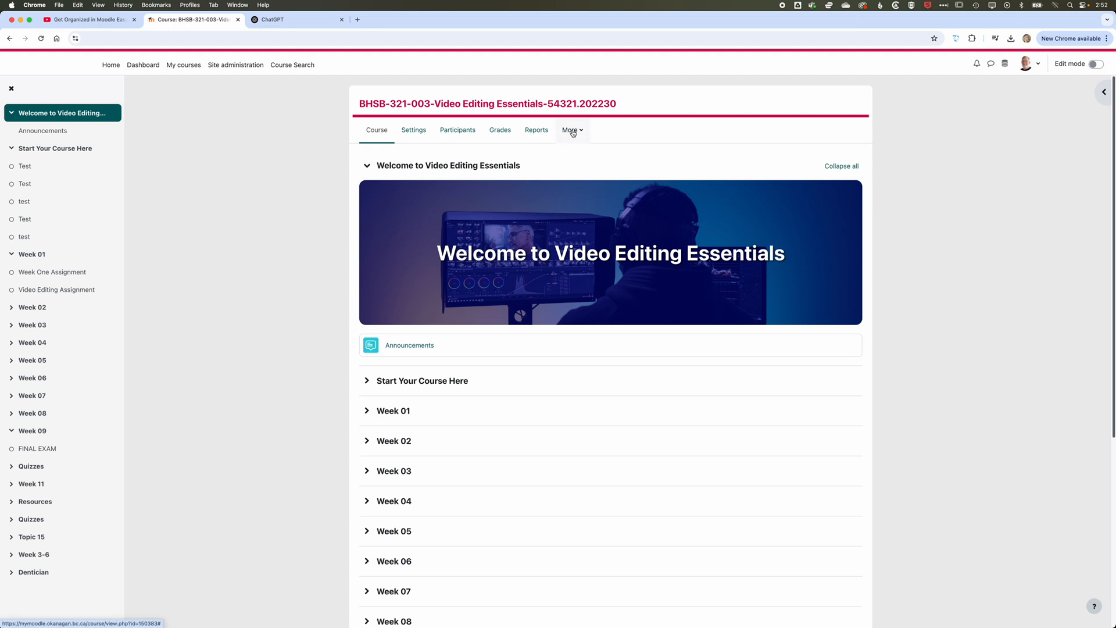
Review the activities that can be selected for the activity completion condition in the course completion settings
left_click(577, 131)
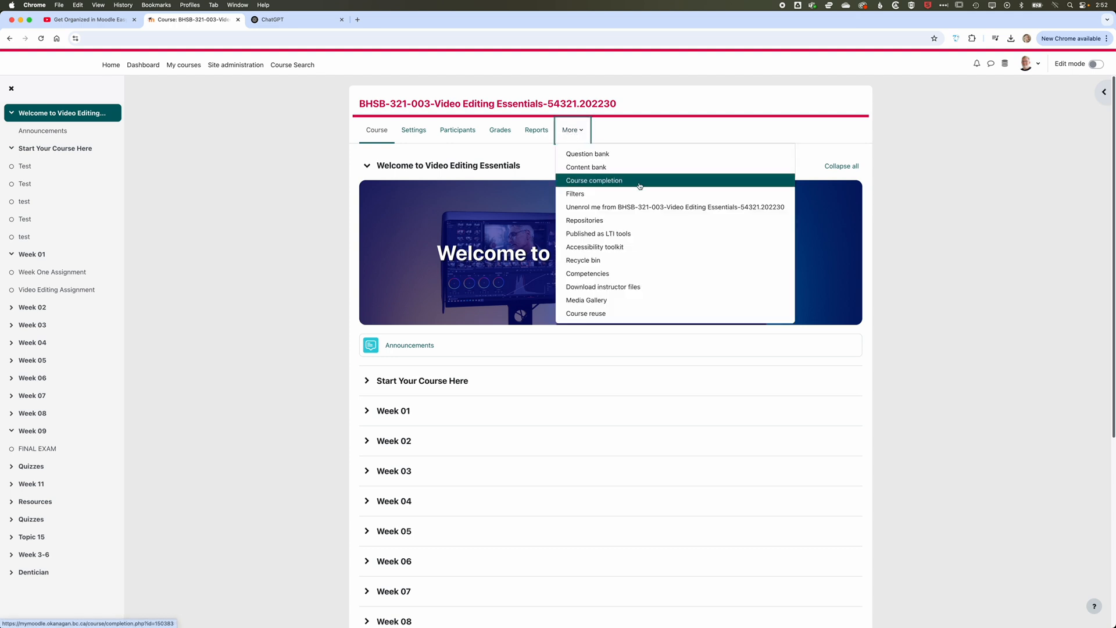
left_click(640, 182)
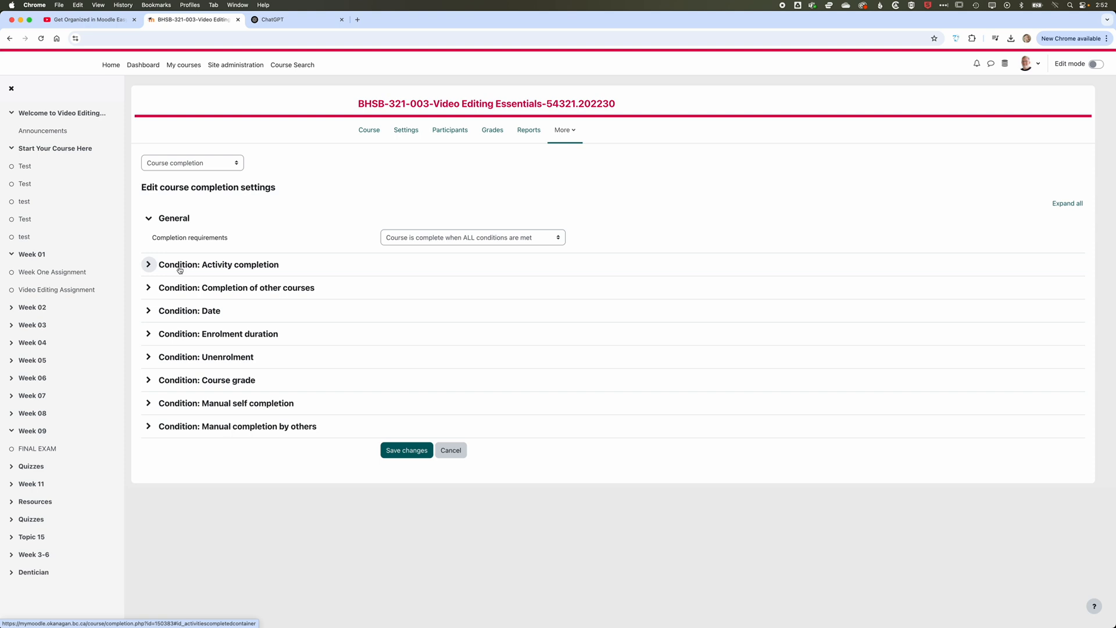
left_click(148, 265)
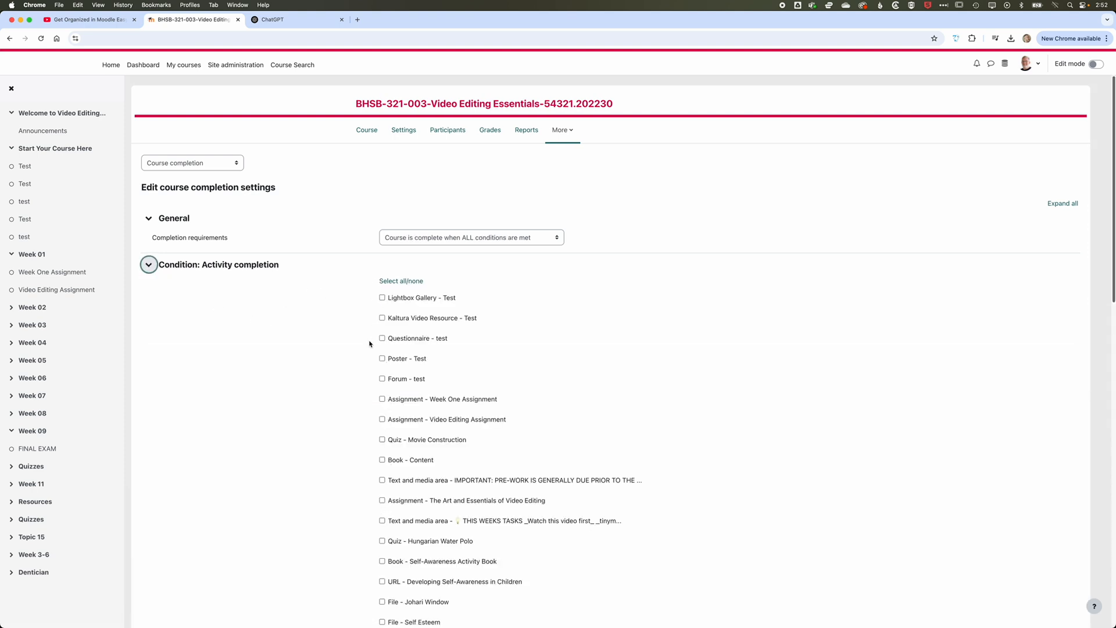
scroll(369, 344, "down", 5)
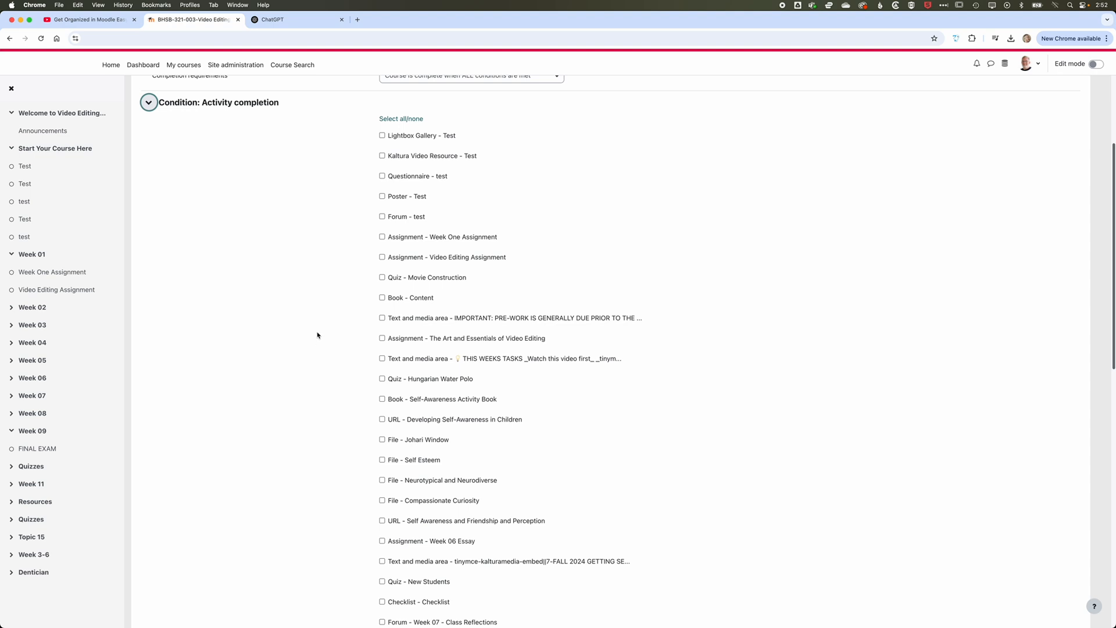
scroll(315, 330, "up", 3)
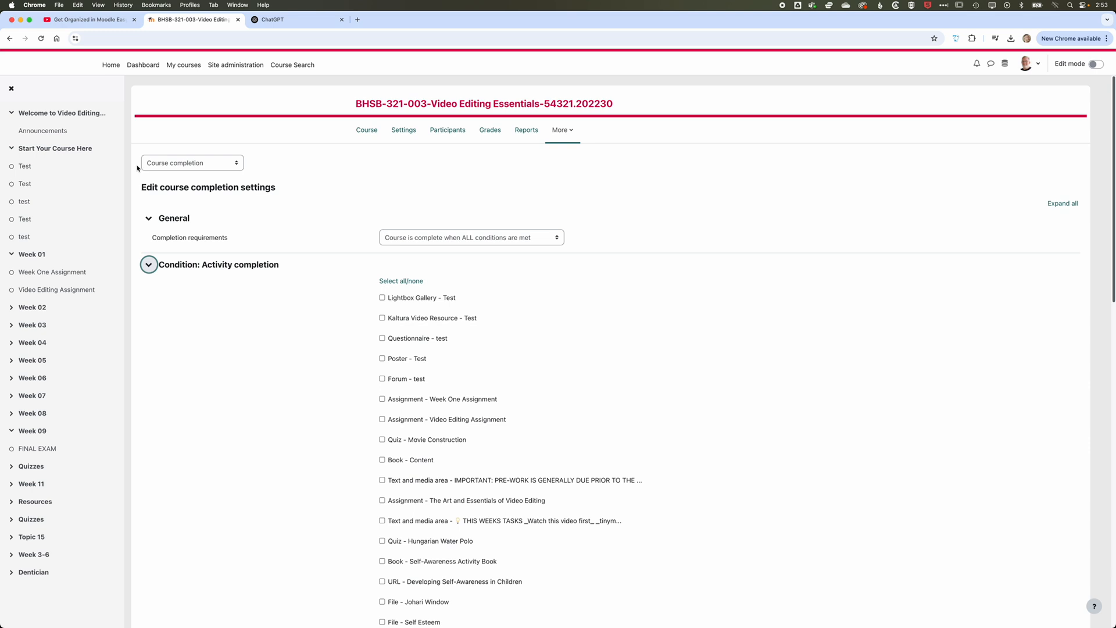
Return to the course page, turn on editing and expand the Week 04 section
left_click(362, 133)
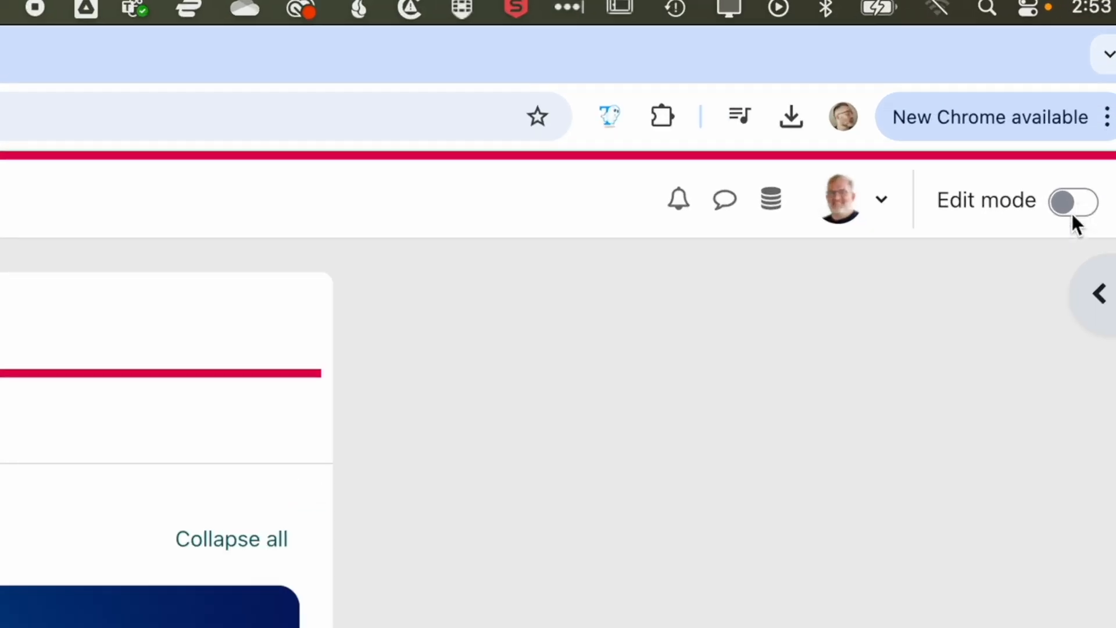
left_click(1097, 65)
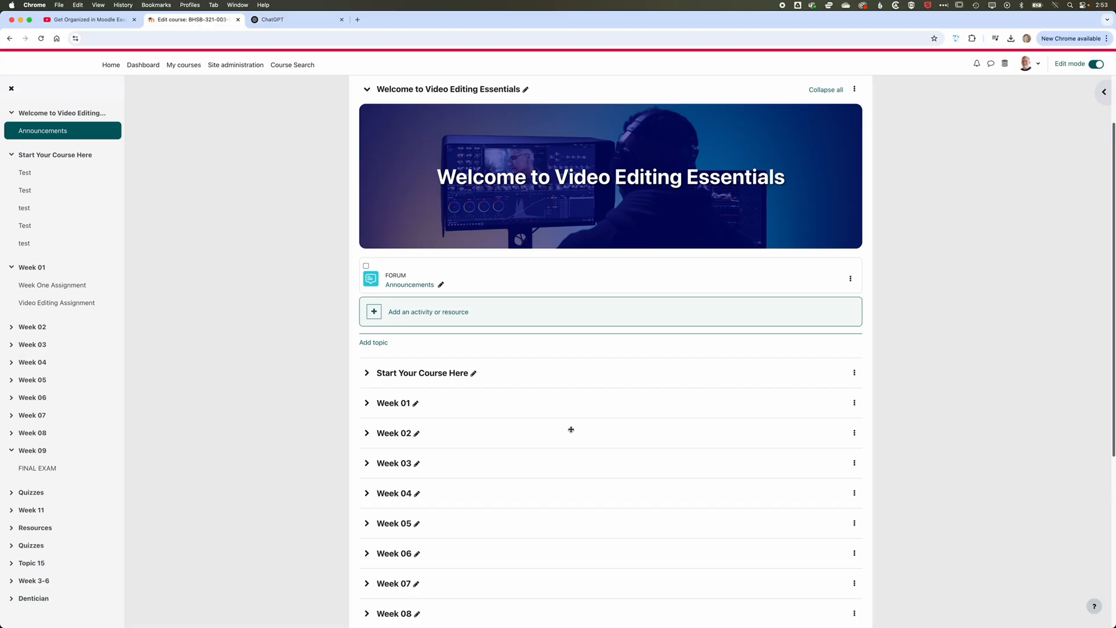
left_click(367, 493)
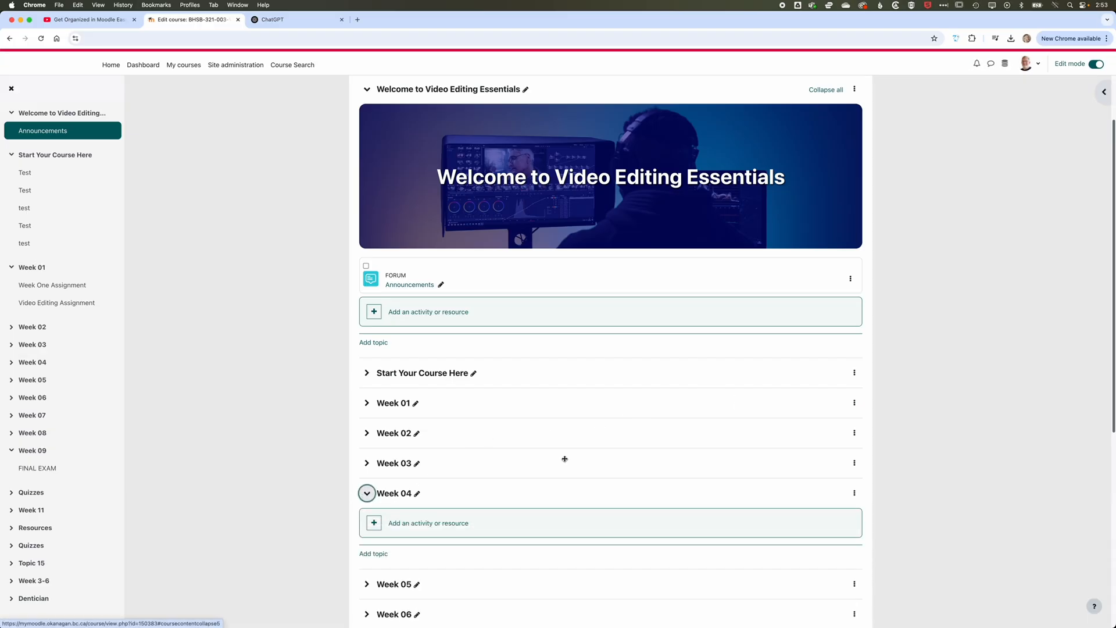
scroll(563, 459, "down", 5)
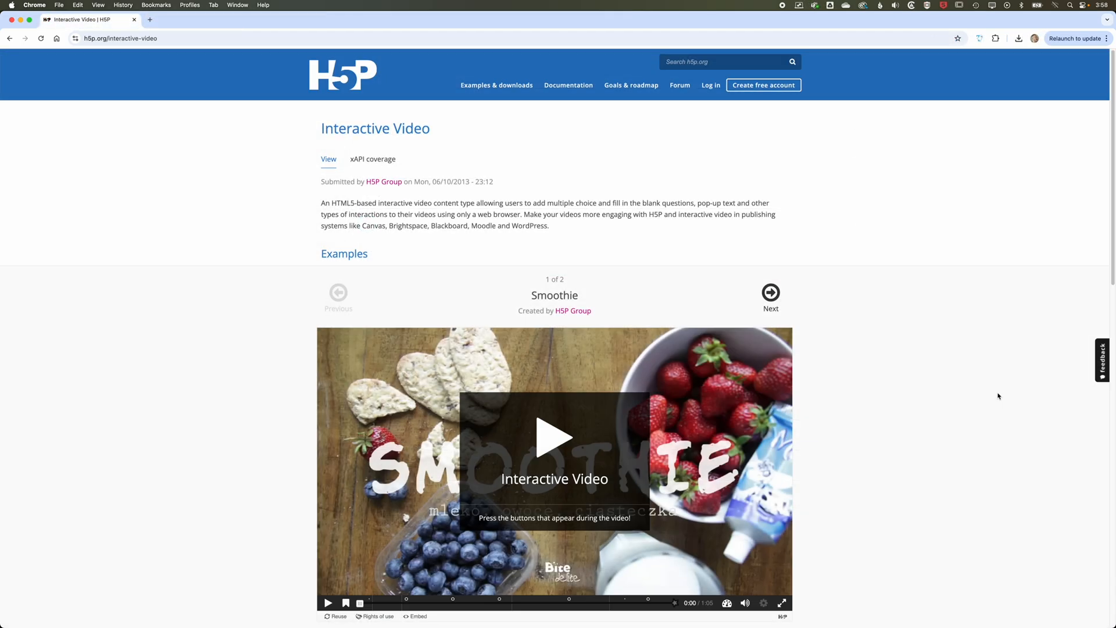
scroll(998, 396, "down", 10)
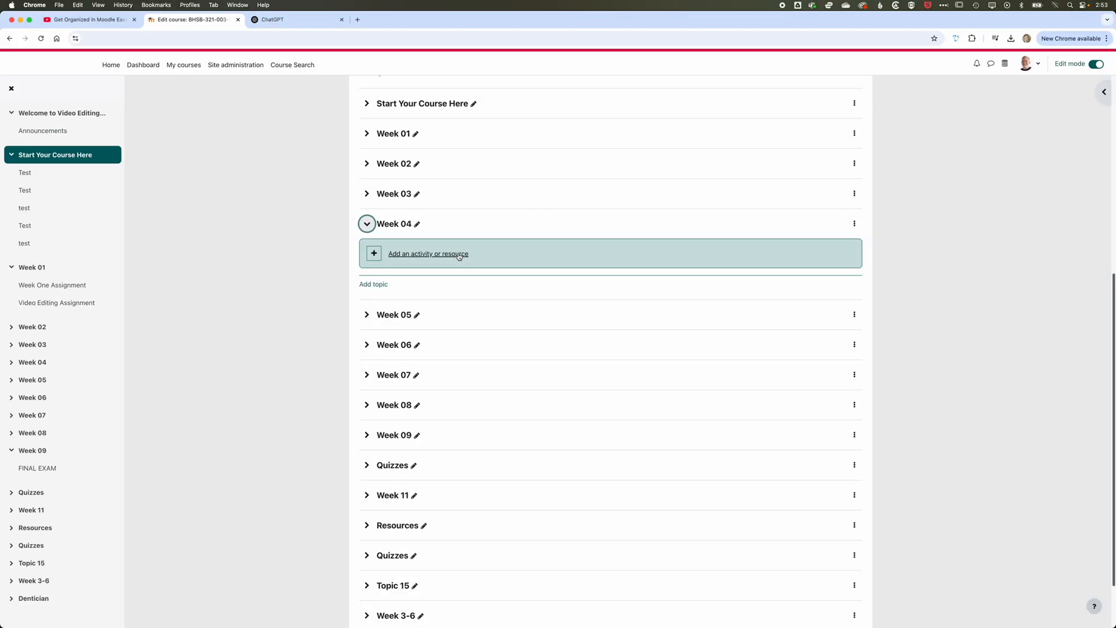
Find "interactive content" among the activities, star it as a favourite and add it to Week 04
left_click(348, 125)
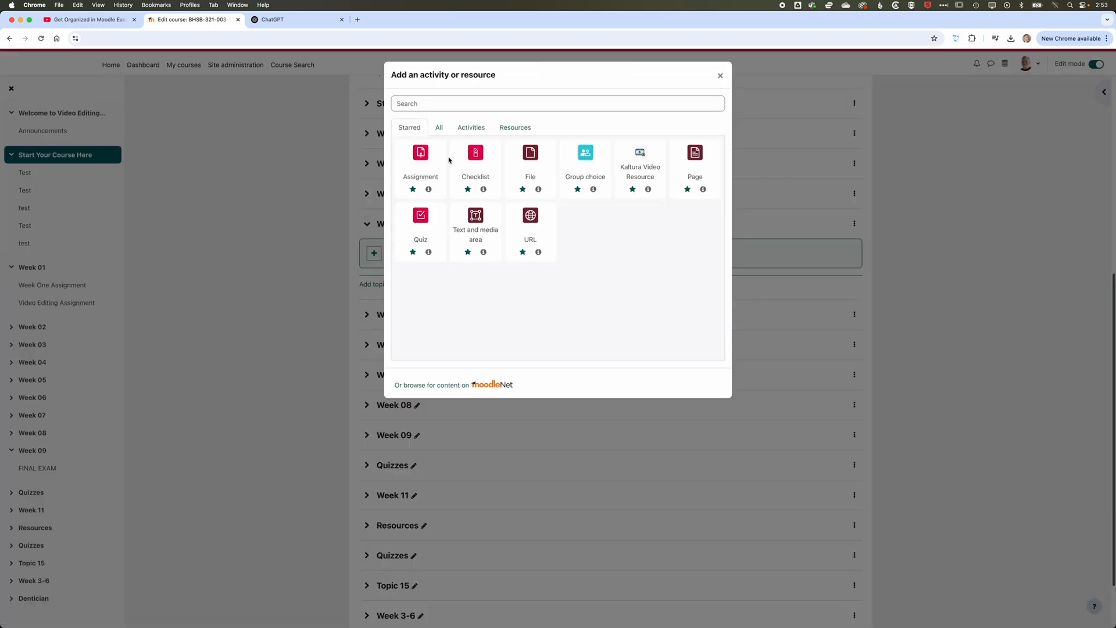
left_click(477, 129)
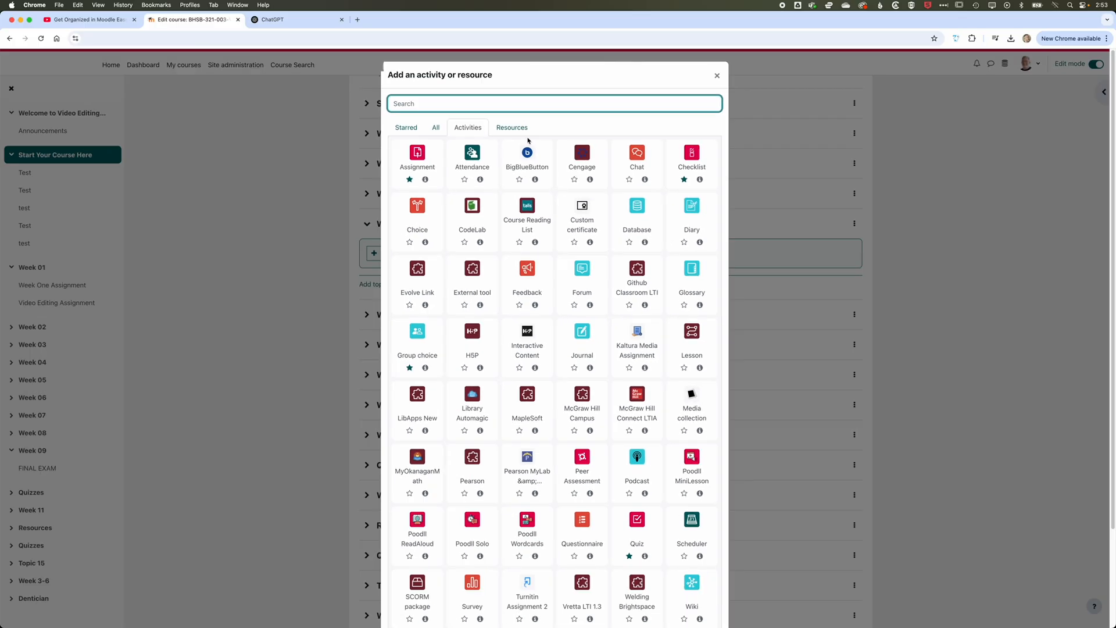
type("interactive content")
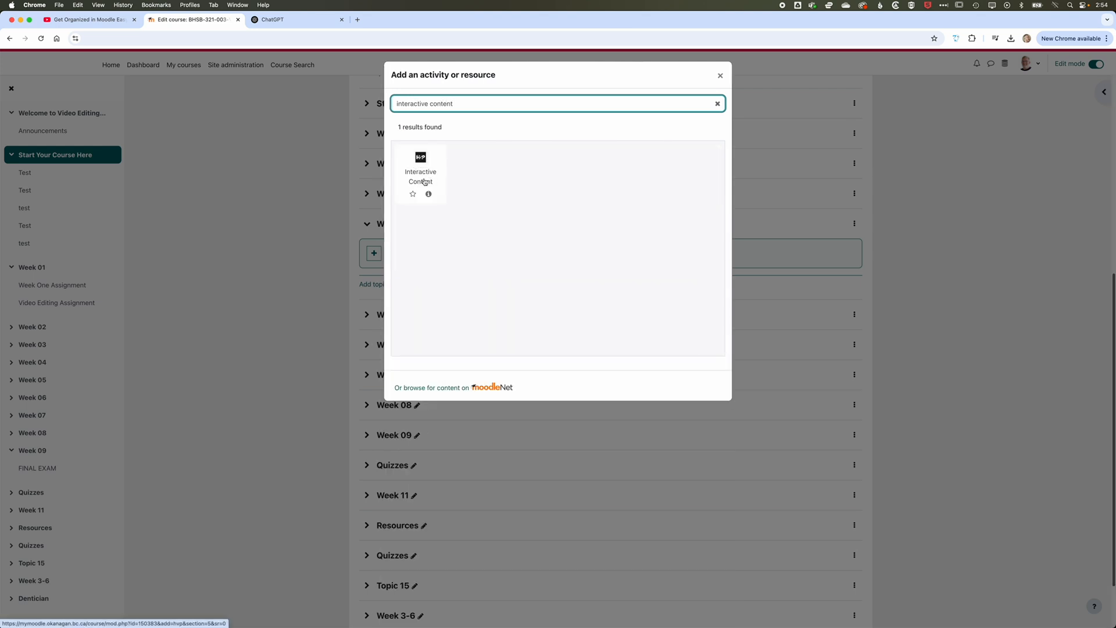
left_click(413, 196)
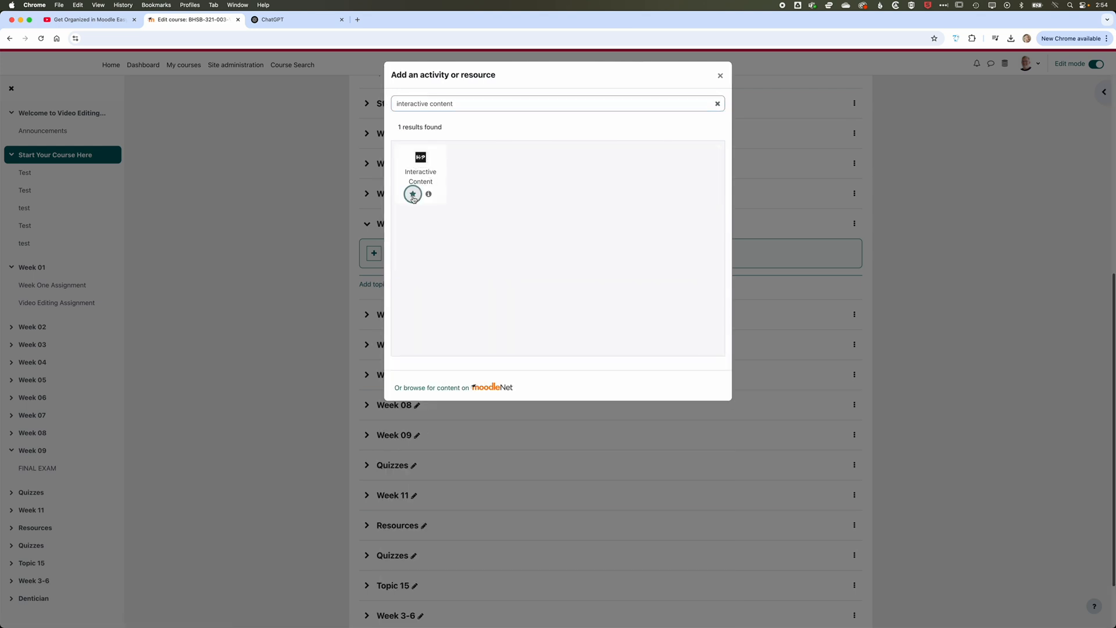
left_click(423, 163)
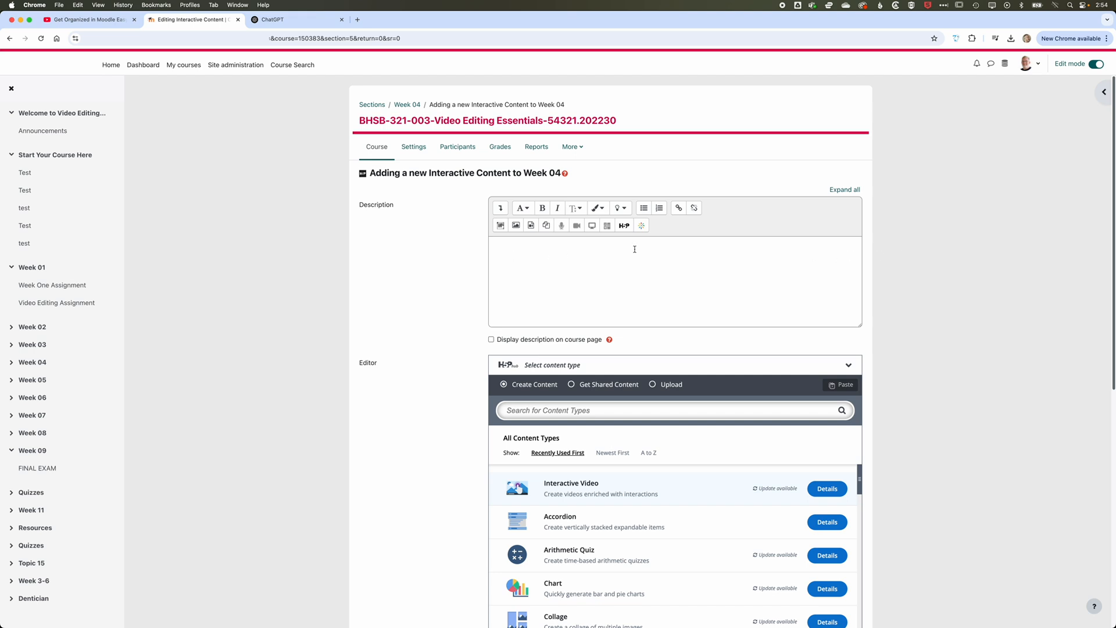
Enter the description "Please watch this video and answer the embedded questions." and choose Interactive Video as the H5P content type
left_click(676, 253)
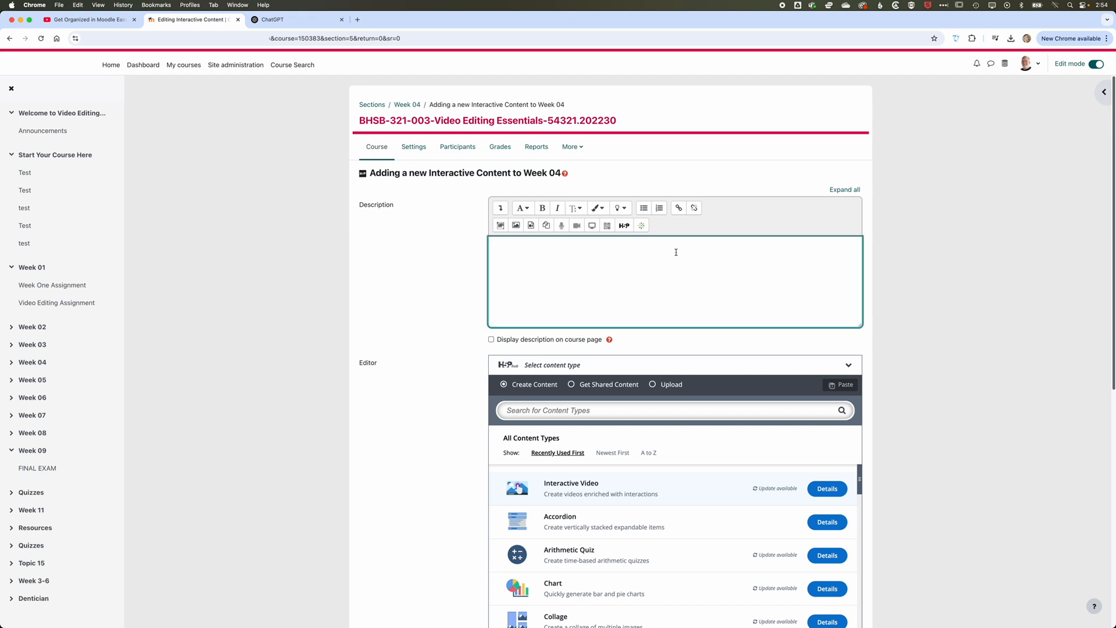
type("Please watch this video and answer the embedded questions.")
scroll(898, 302, "down", 2)
scroll(898, 302, "down", 4)
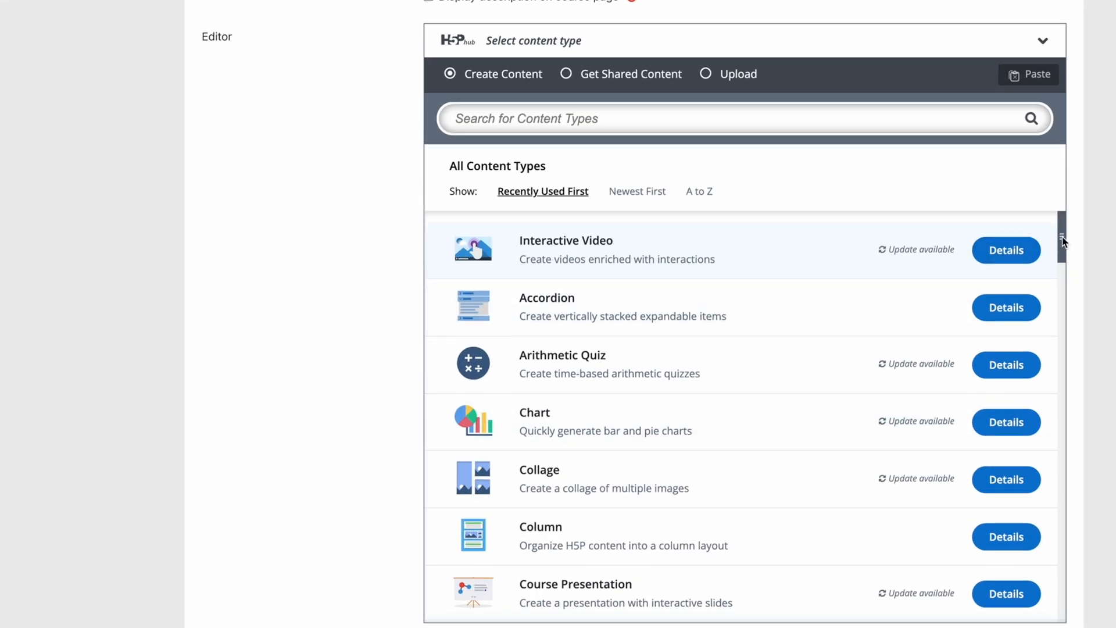
mouse_move(1066, 241)
left_mouse_down()
mouse_move(1074, 301)
mouse_move(1063, 227)
left_mouse_up()
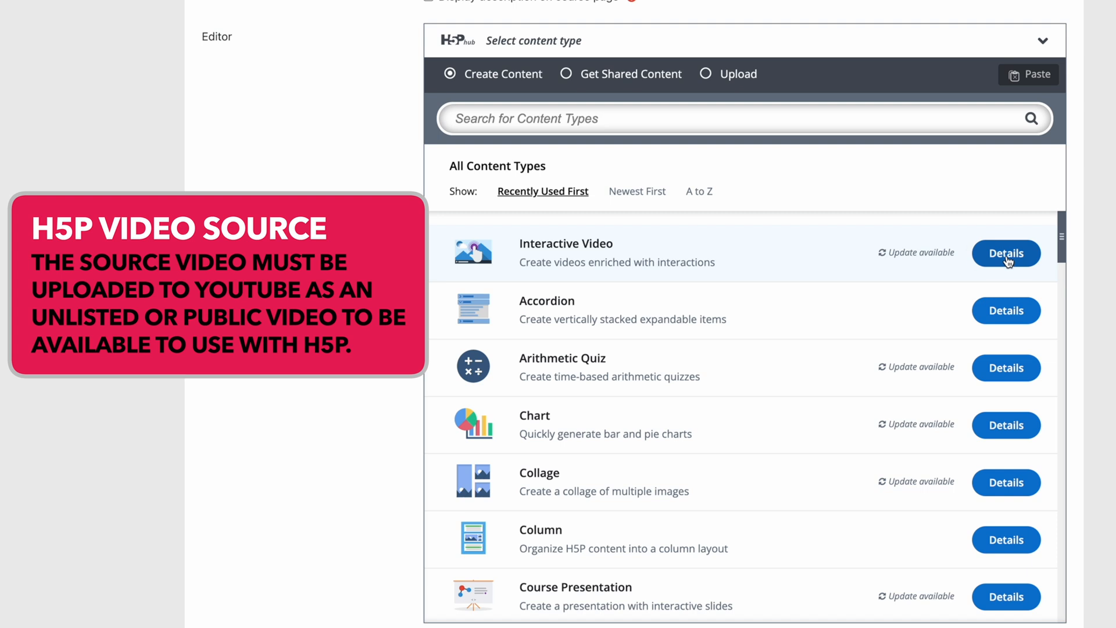
left_click(1007, 262)
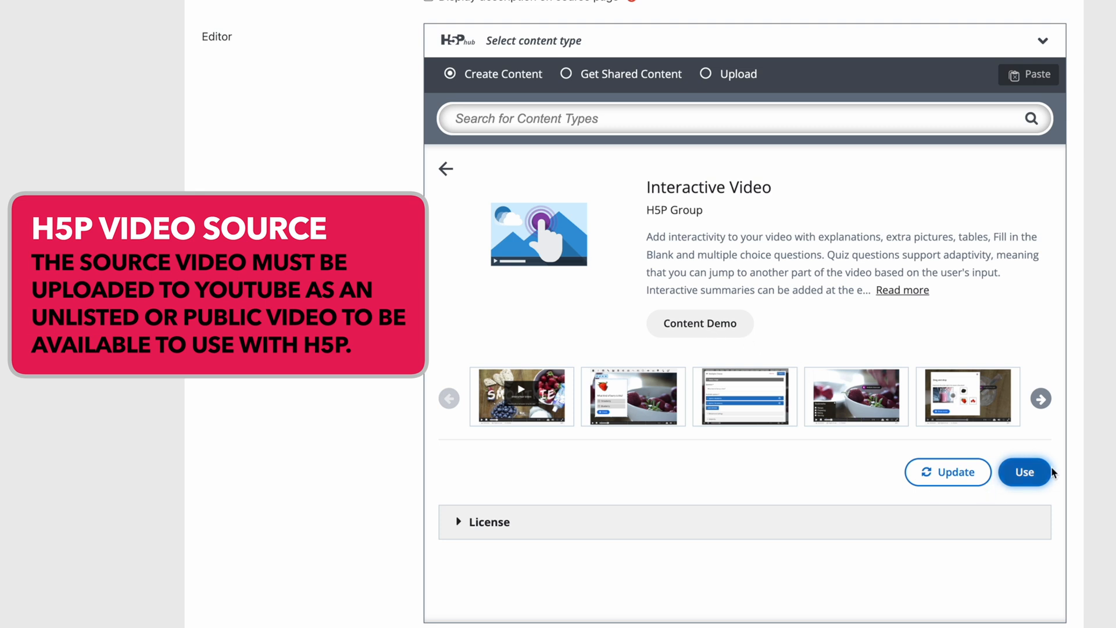
left_click(1024, 472)
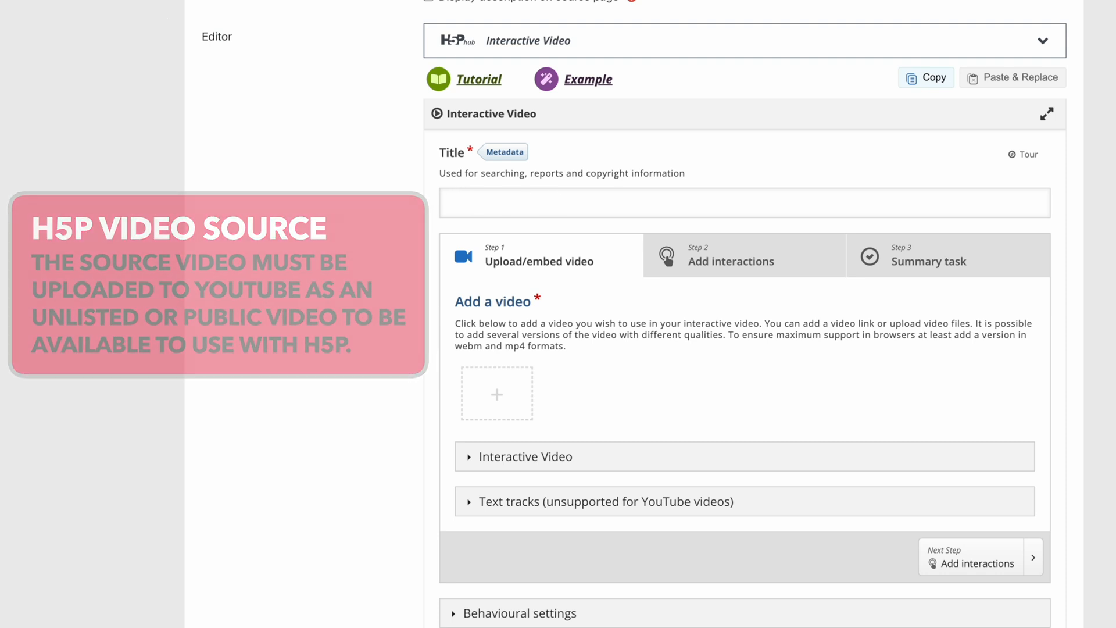
Check the source video on YouTube and title the interactive video "Organise your course page in Moodle"
left_click(94, 20)
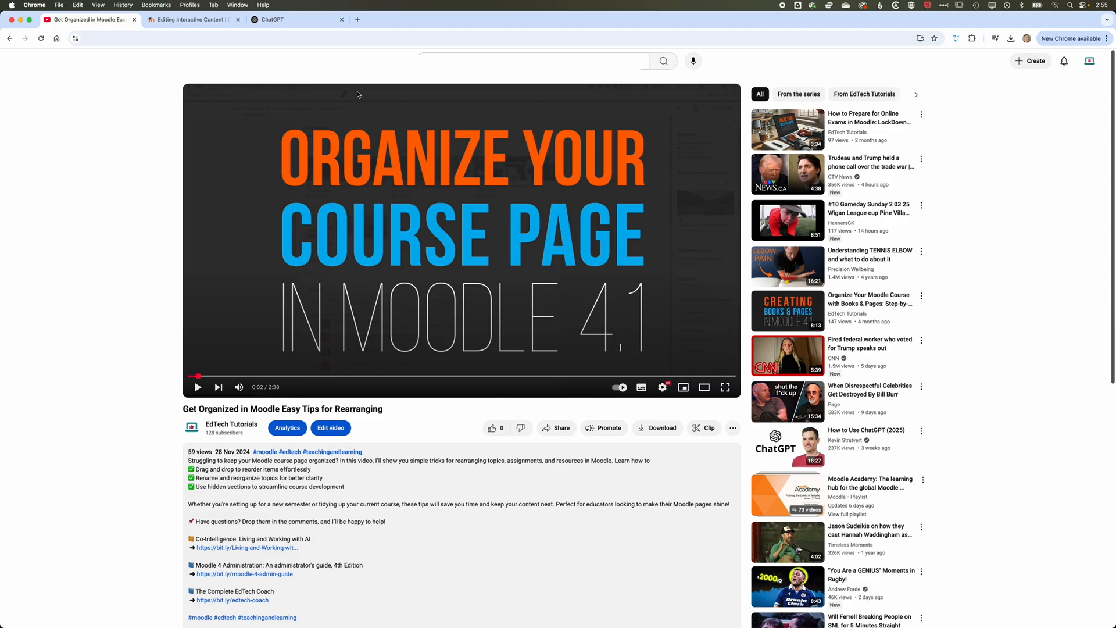
left_click(187, 19)
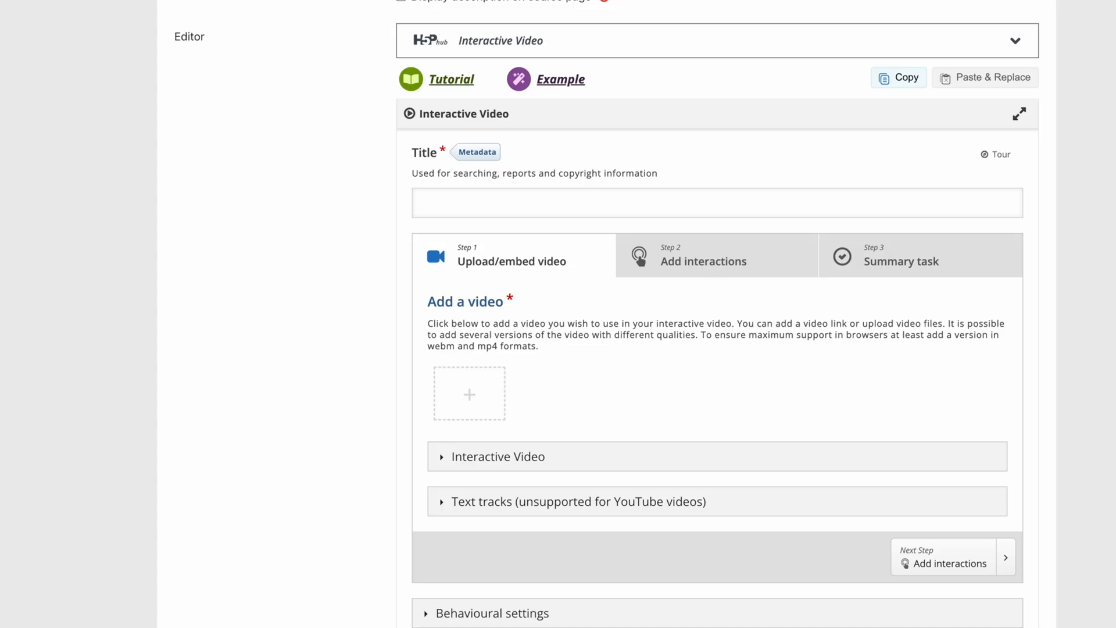
type("Organise your course page in Moodle")
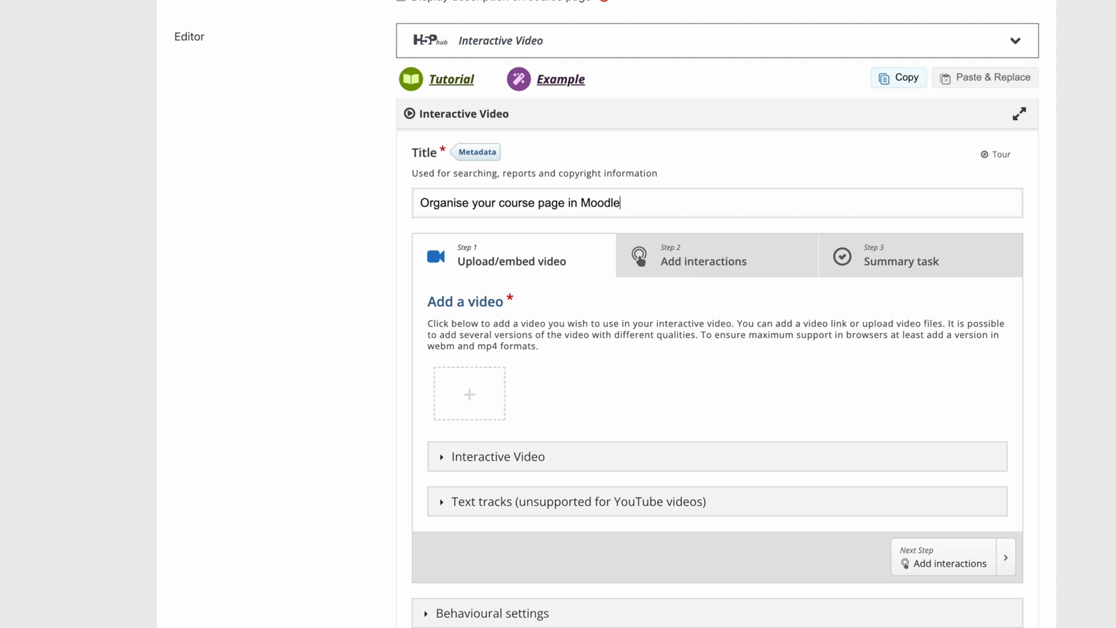
left_click(89, 22)
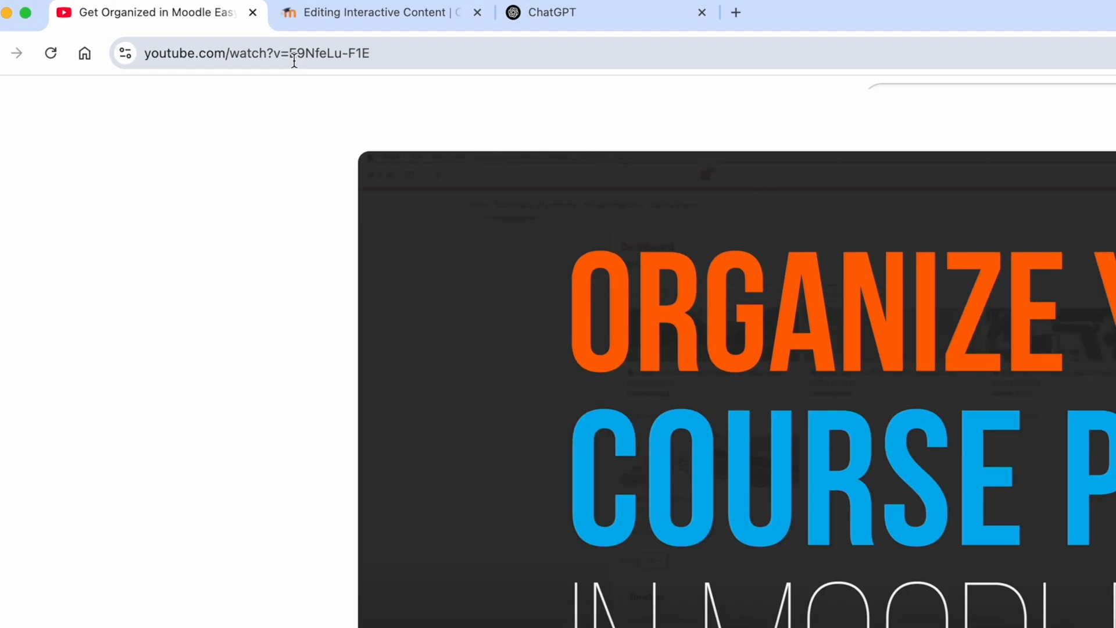
left_click(153, 38)
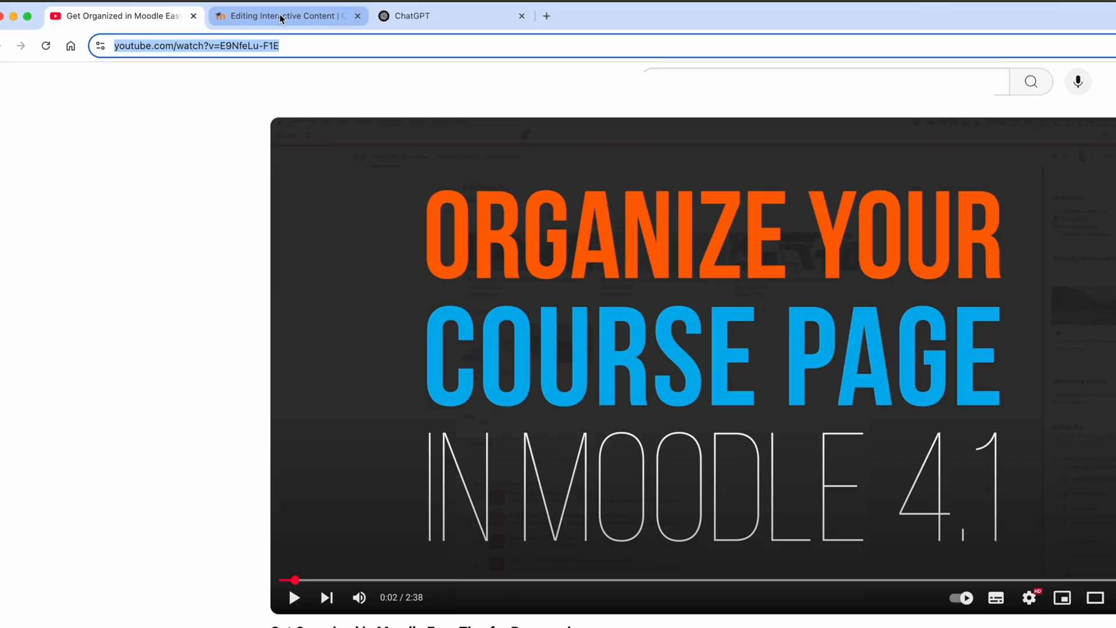
left_click(540, 7)
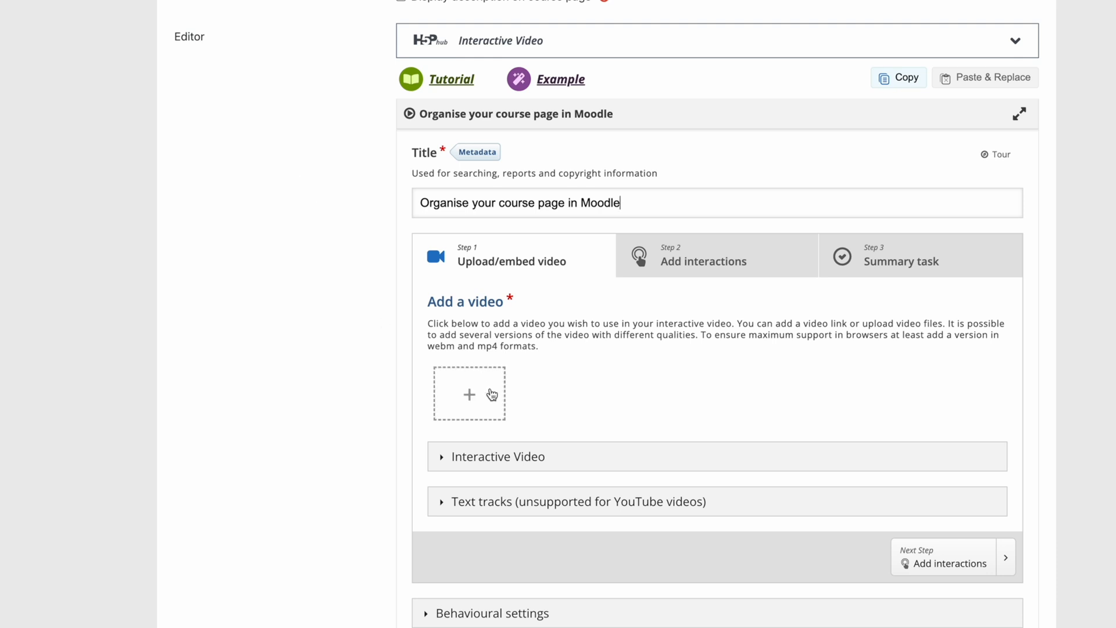
left_click(488, 393)
left_click(718, 457)
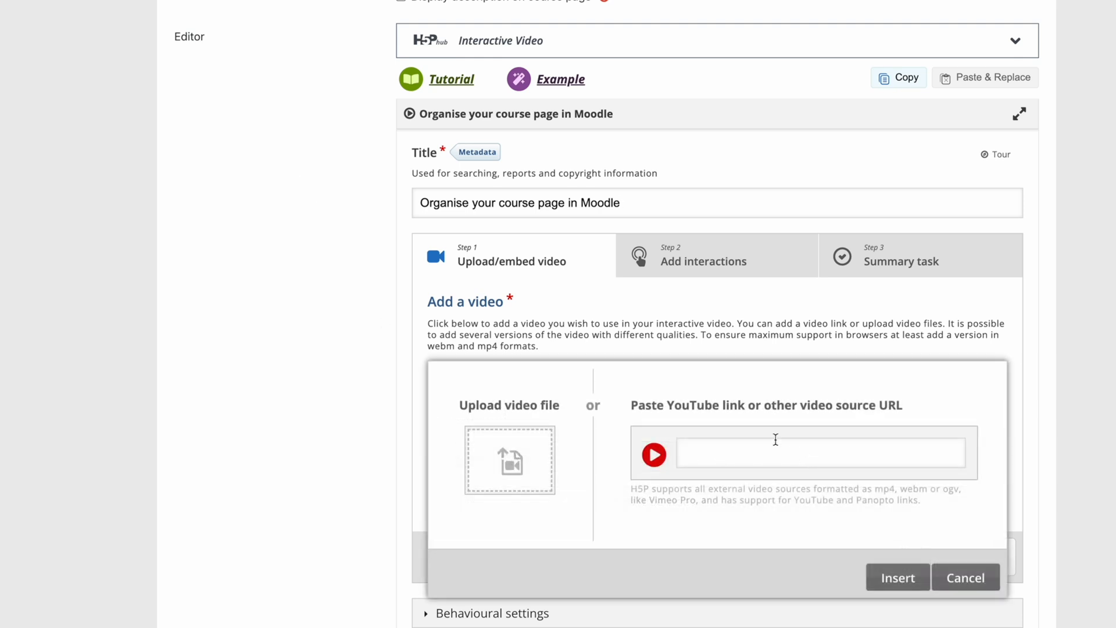
type("https://www.youtube.com/watch?v=rE8WeLu-F1E")
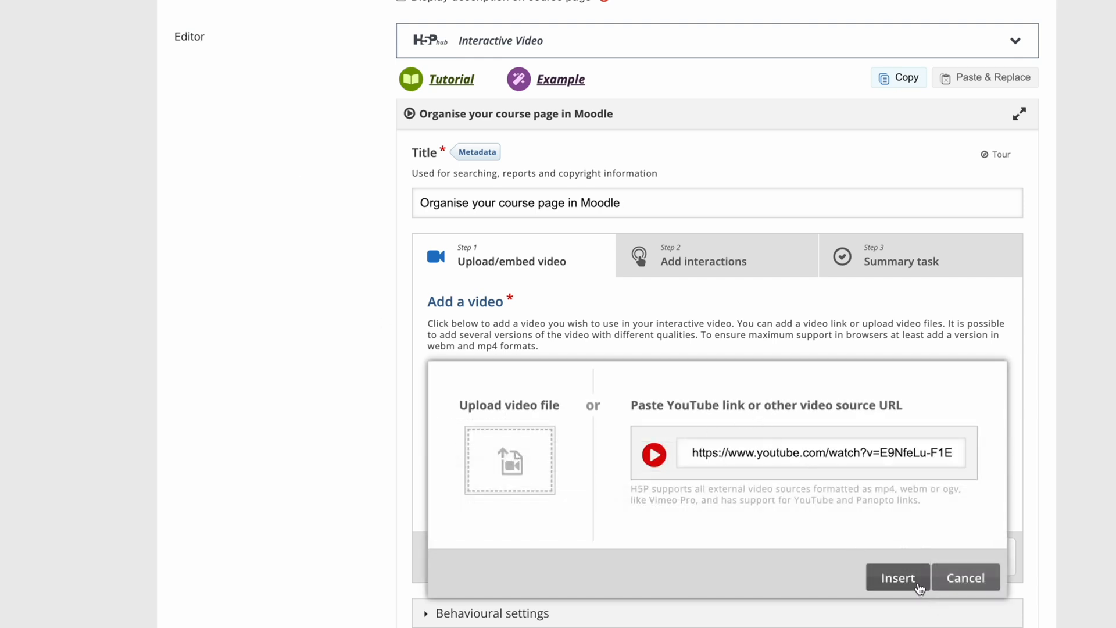
left_click(915, 588)
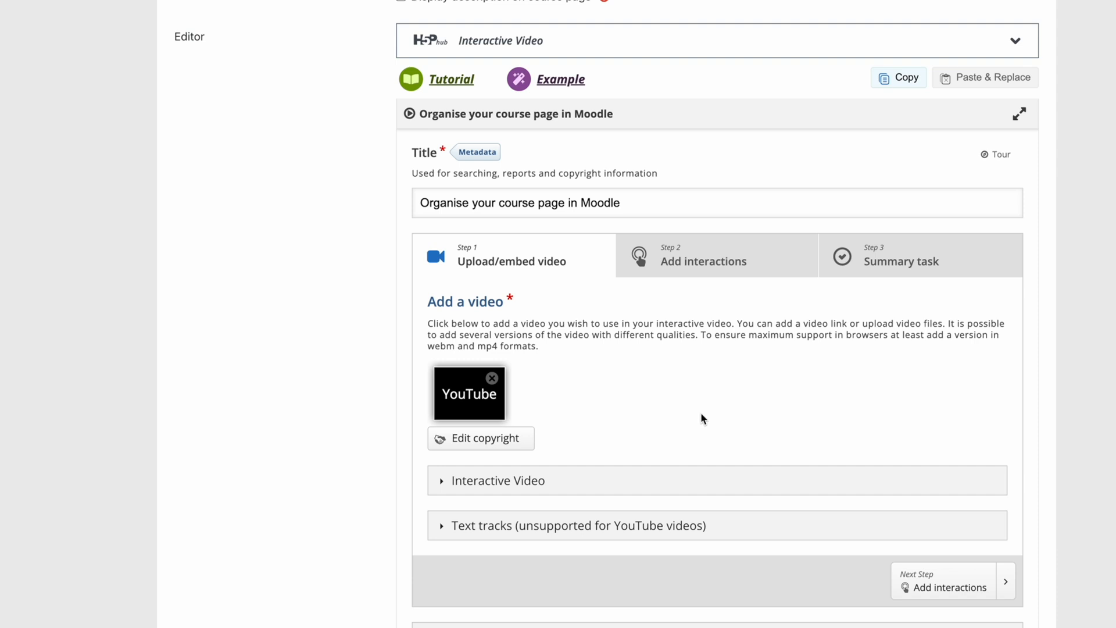
In the behavioural settings, prevent skipping forward in the video and show the button for rewinding 10 seconds
scroll(1052, 356, "down", 5)
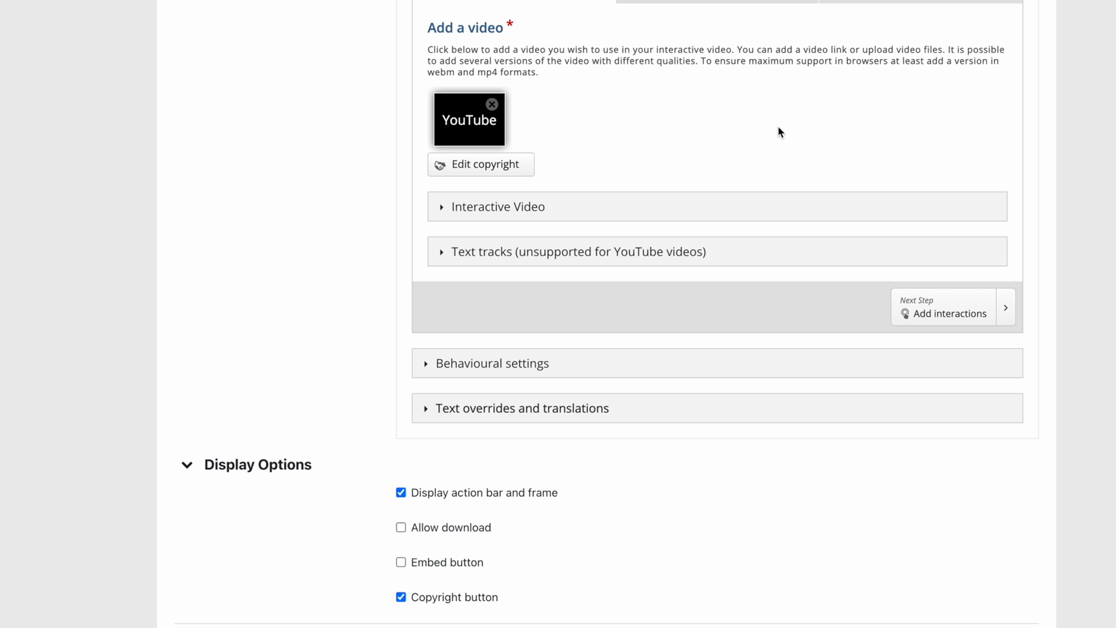
left_click(106, 19)
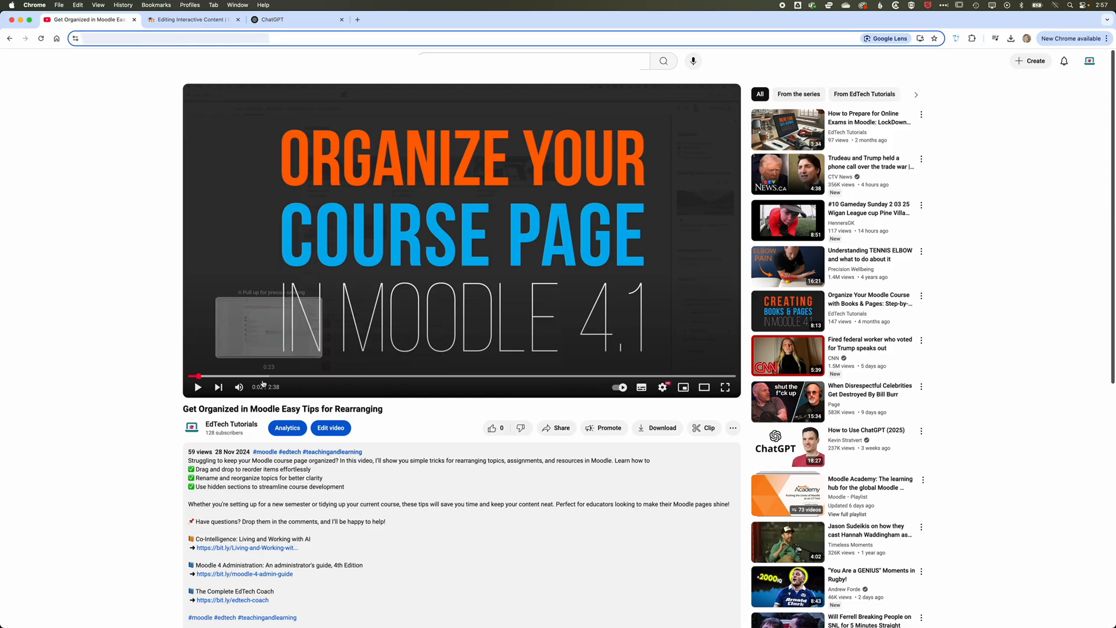
left_click(186, 19)
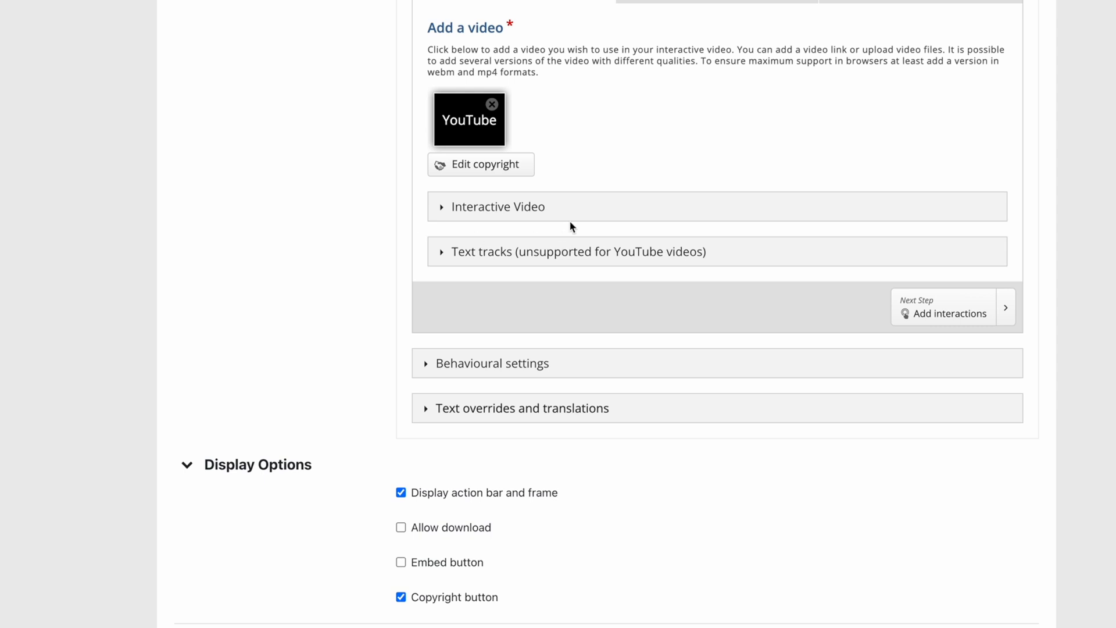
left_click(426, 366)
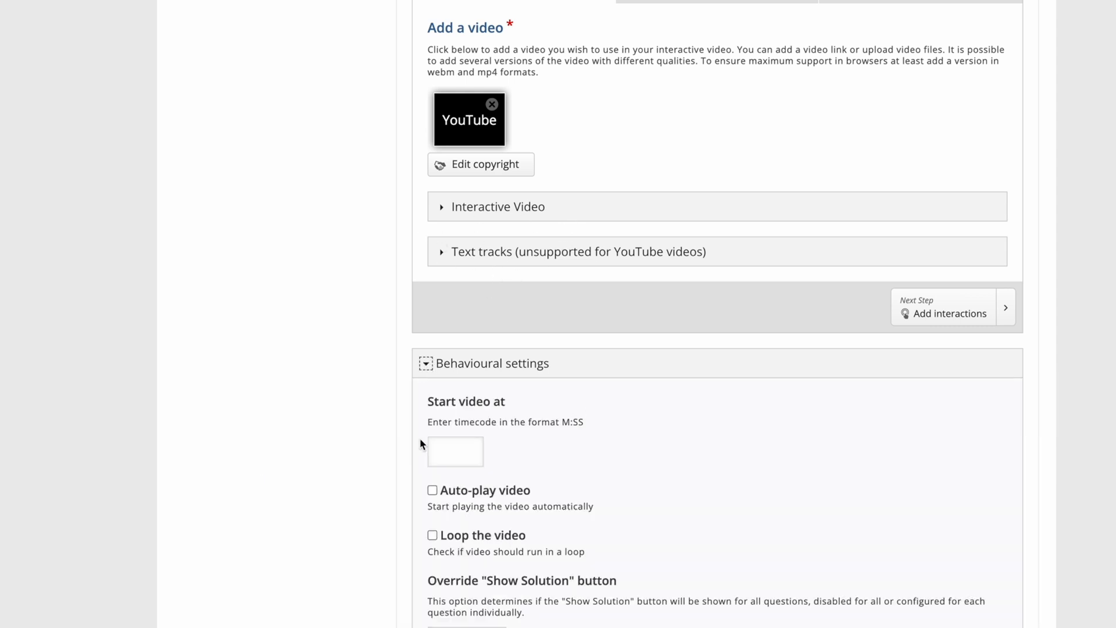
scroll(386, 455, "down", 5)
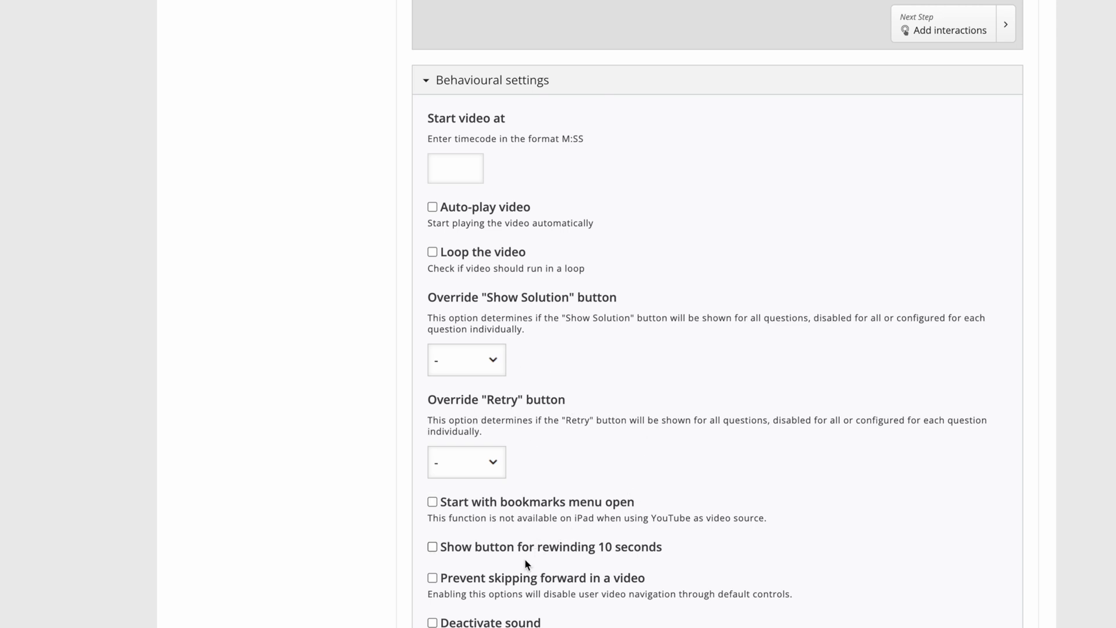
left_click(431, 577)
left_click(432, 548)
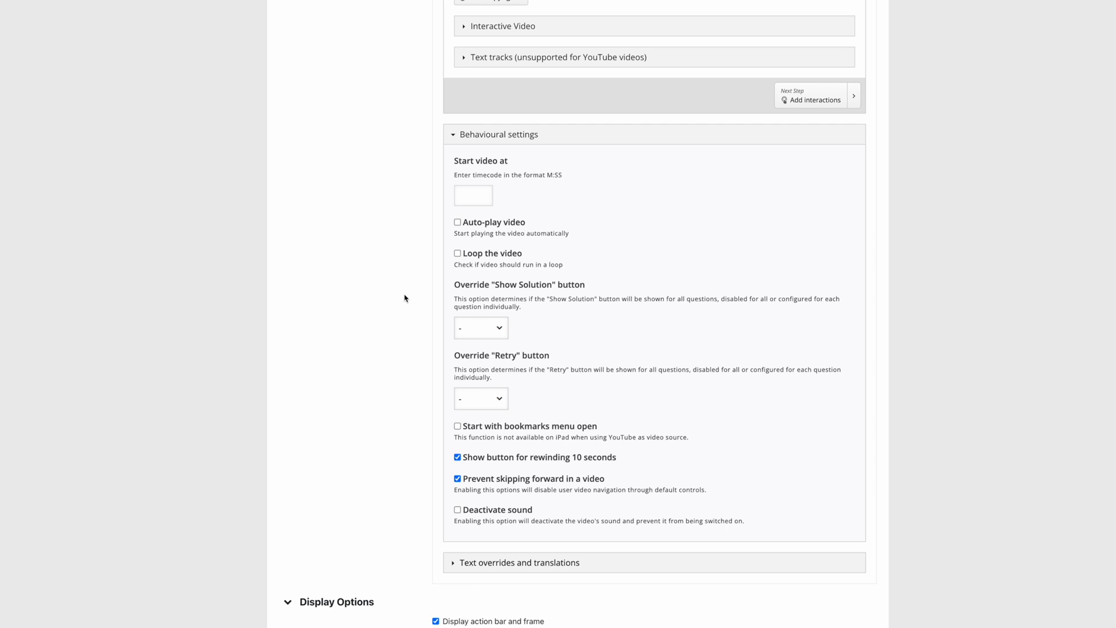
Proceed to the Add interactions stage of the interactive video
scroll(405, 298, "up", 1)
scroll(406, 298, "up", 4)
left_click(651, 214)
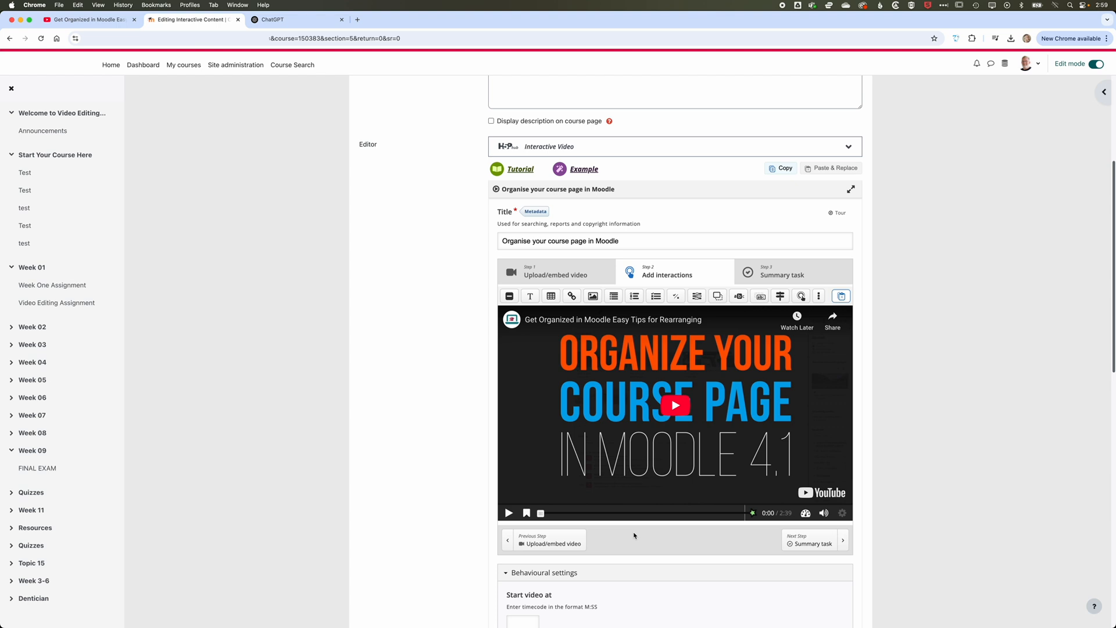
Download the English automatic captions of the source video from YouTube Studio as an .srt file
left_click(87, 19)
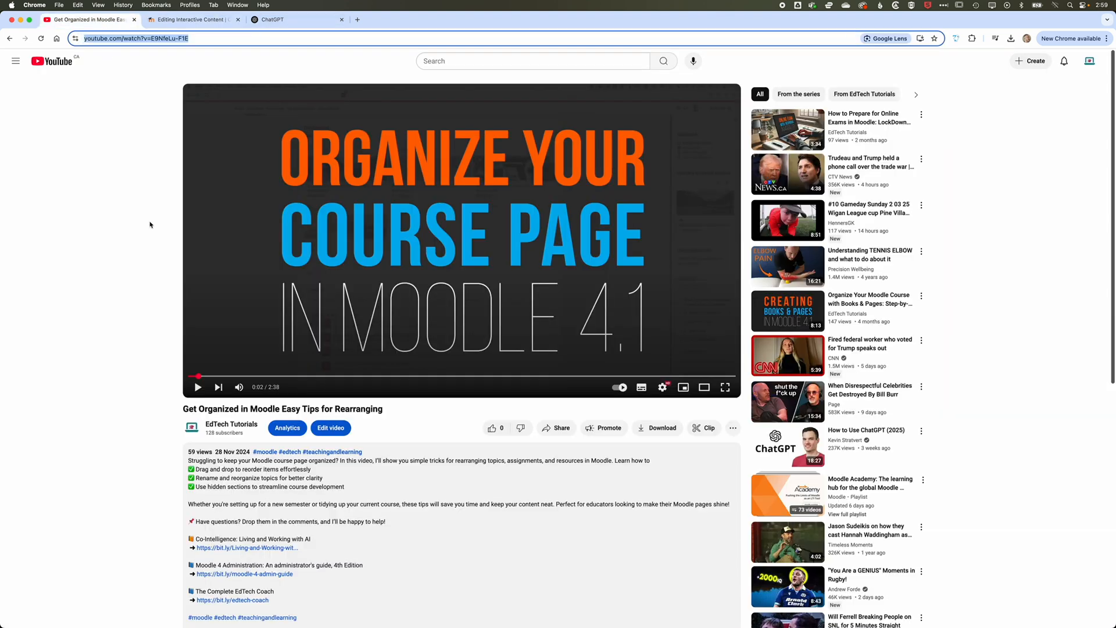
left_click(329, 429)
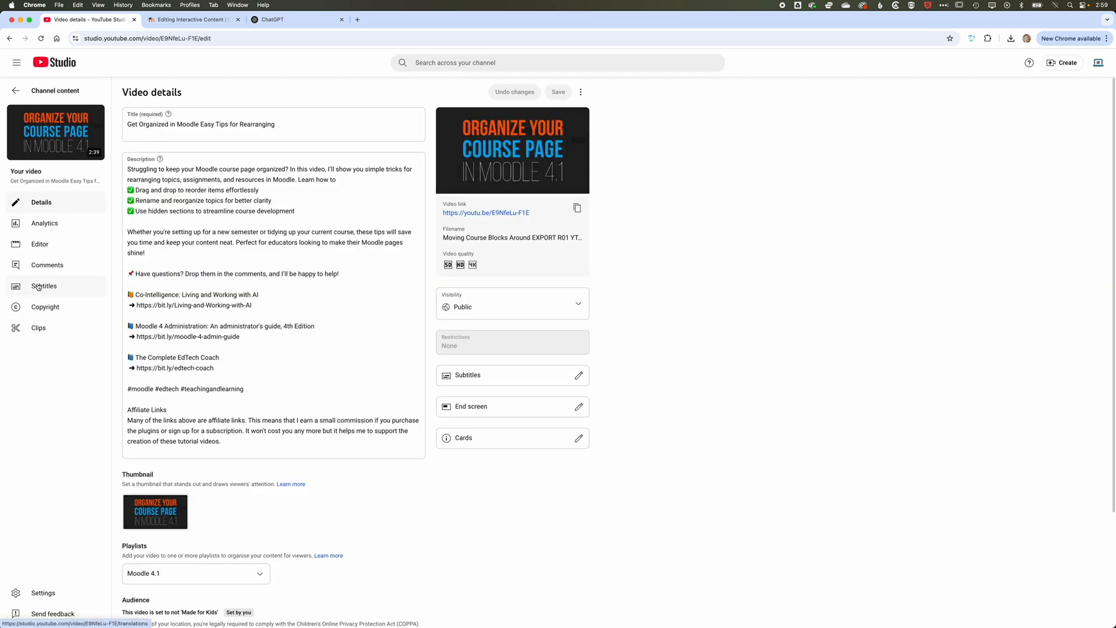
left_click(38, 286)
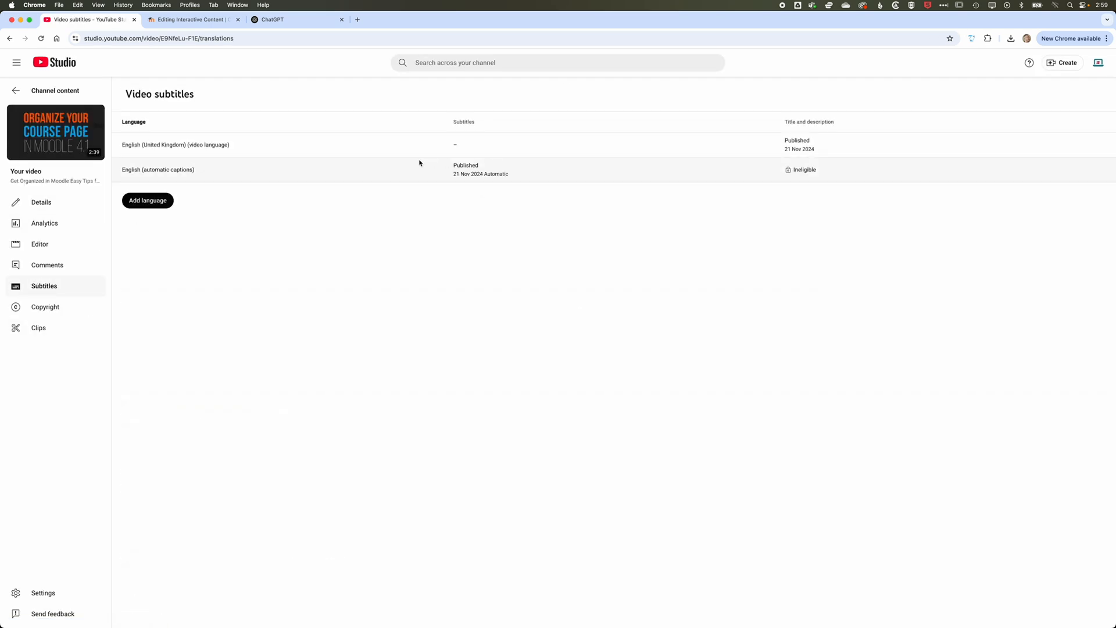
mouse_move(494, 167)
left_click(503, 174)
left_click(513, 172)
left_click(492, 187)
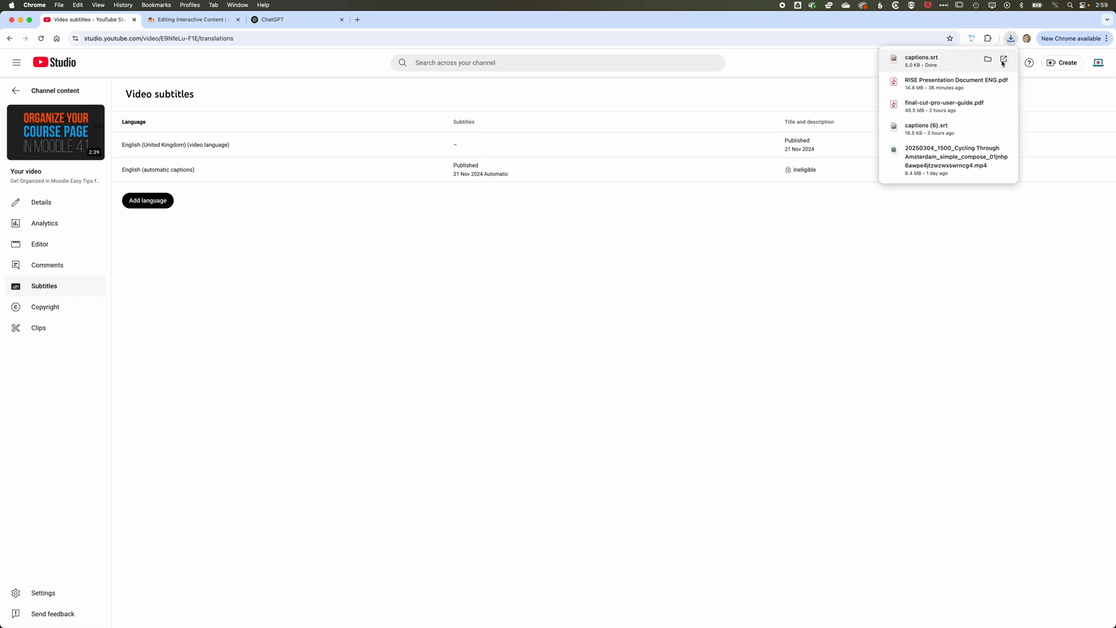
Open the downloaded captions.srt in TextEdit and copy the entire transcript
left_click(988, 59)
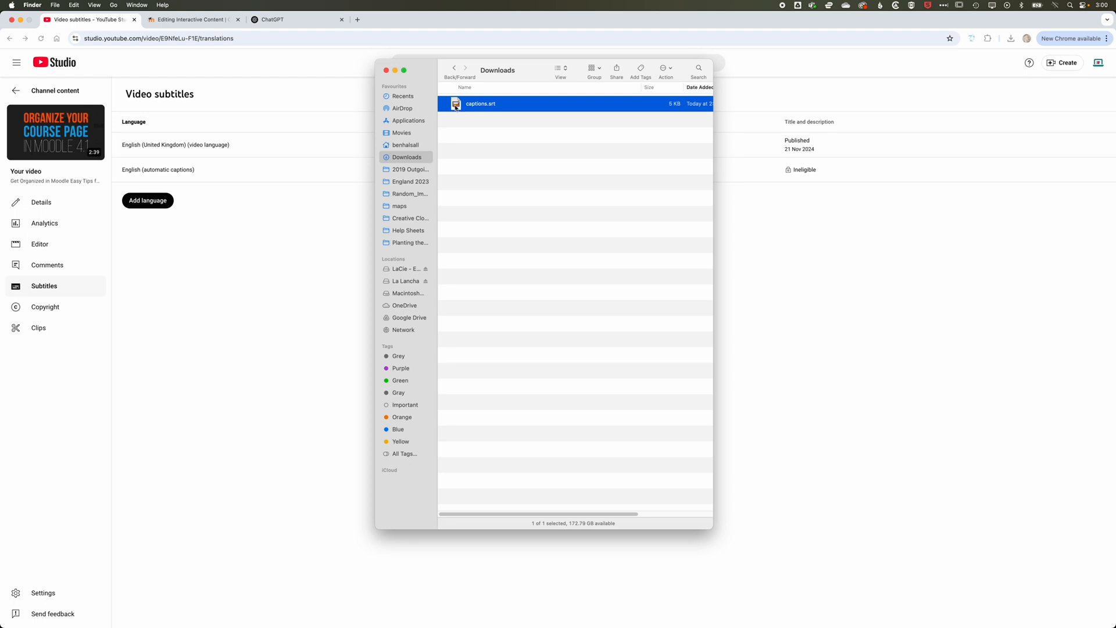
left_click_drag(456, 106, 669, 617)
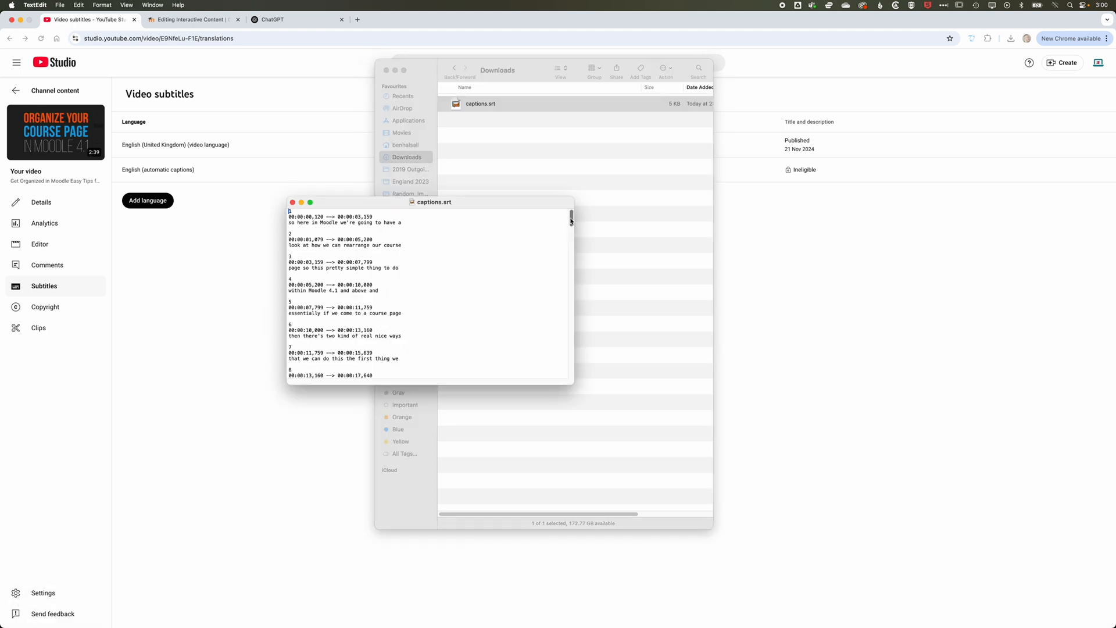
mouse_move(571, 219)
left_mouse_down()
mouse_move(573, 367)
mouse_move(571, 220)
left_mouse_up()
left_click_drag(456, 258, 454, 261)
left_click(453, 280)
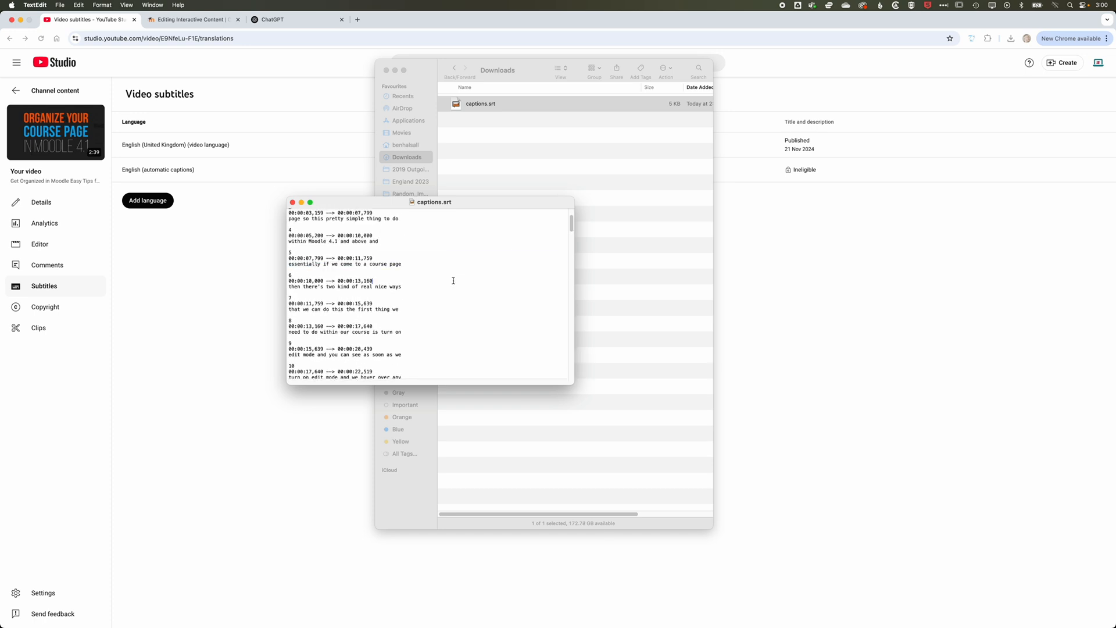
key("super+a")
right_click(382, 257)
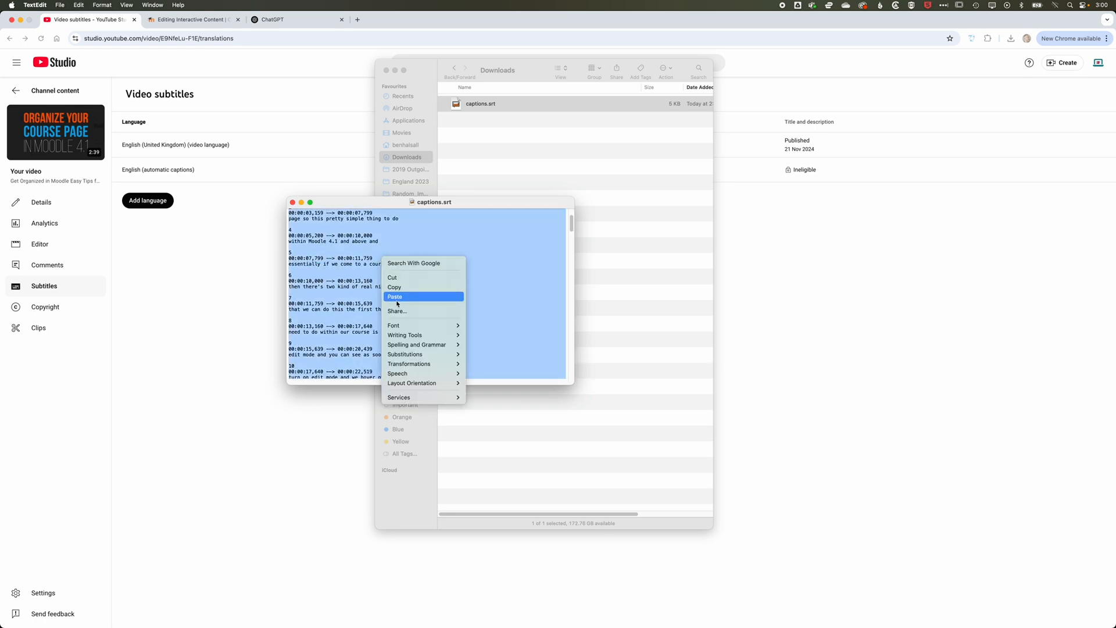
left_click(395, 287)
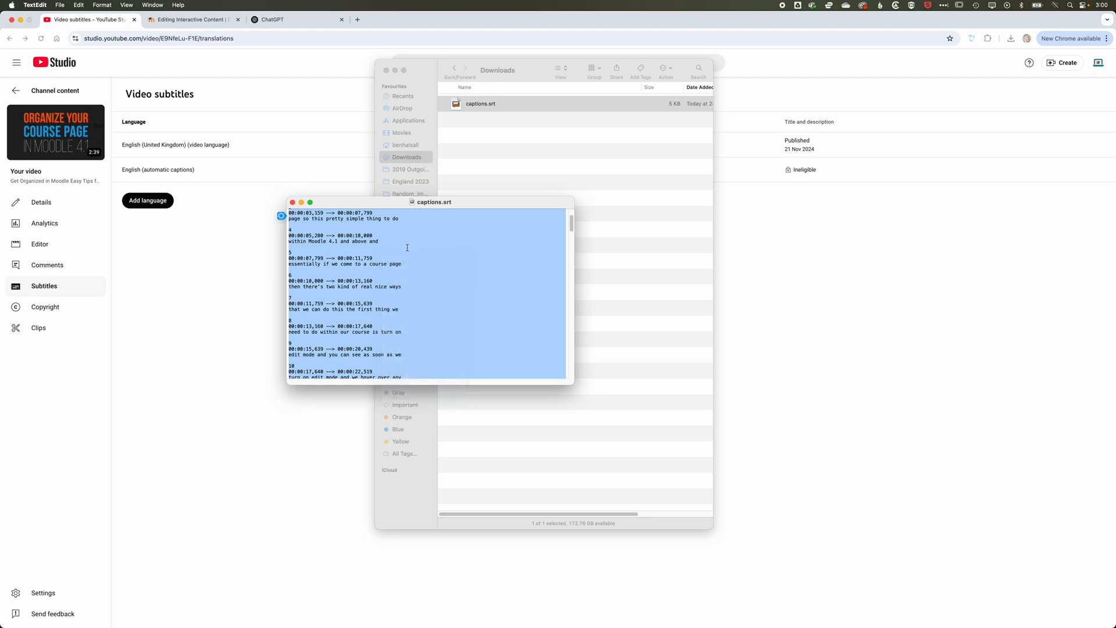
Ask ChatGPT "Please create 5 multiple choice questions from this transcript and include the answers", supplying the copied captions, and review the reply
left_click(300, 19)
left_click(511, 340)
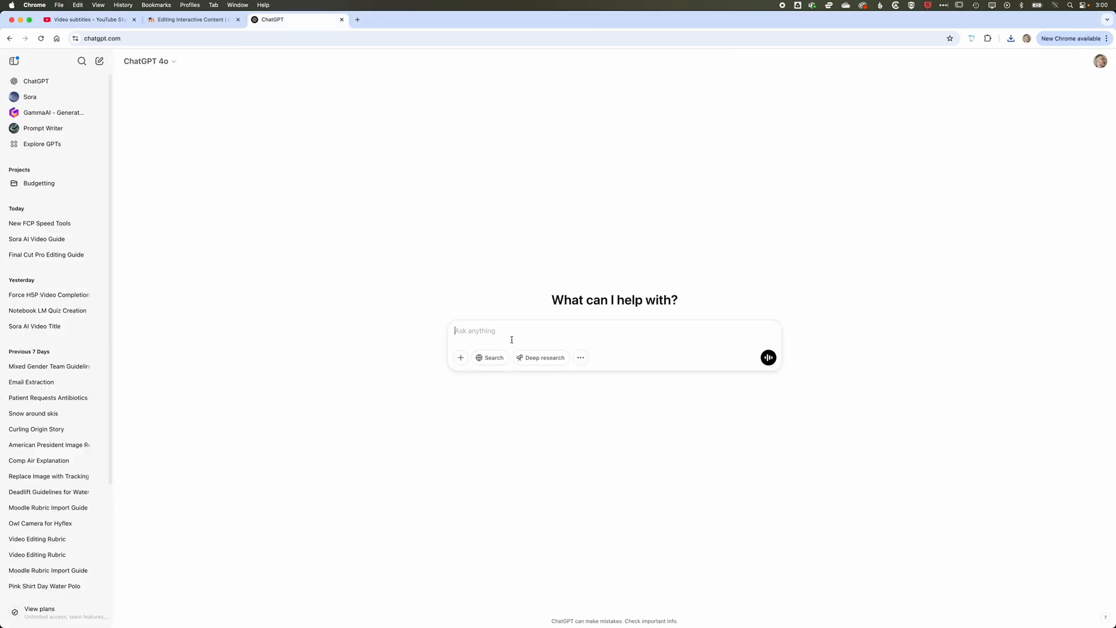
type("Please create 5 multiple choice questions from this transcript")
key("shift+Return")
key("super+v")
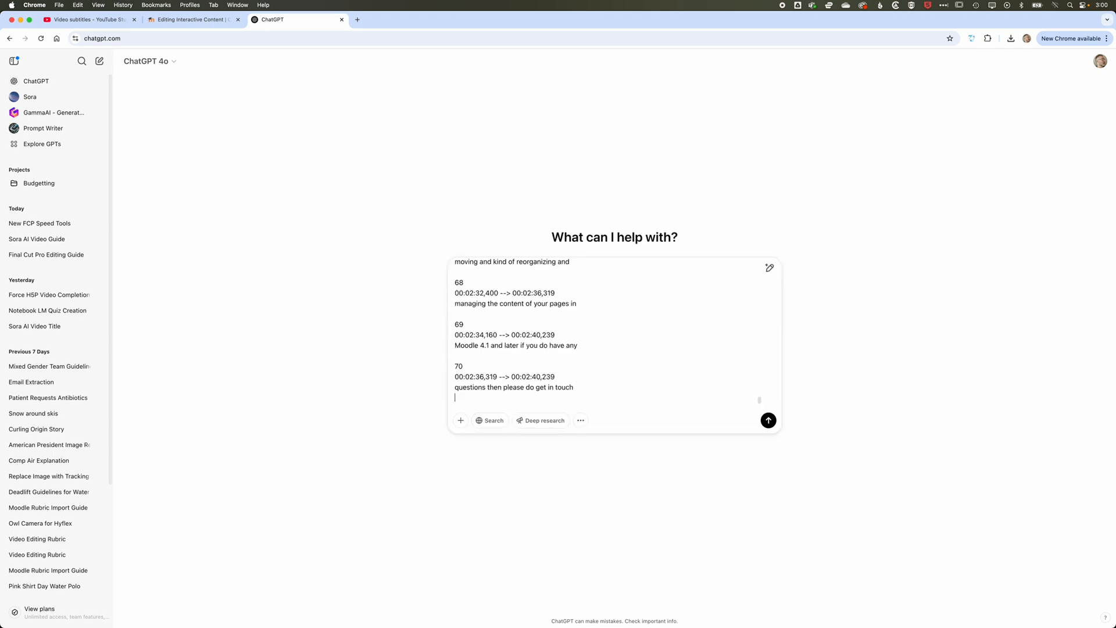
type("and include the answers")
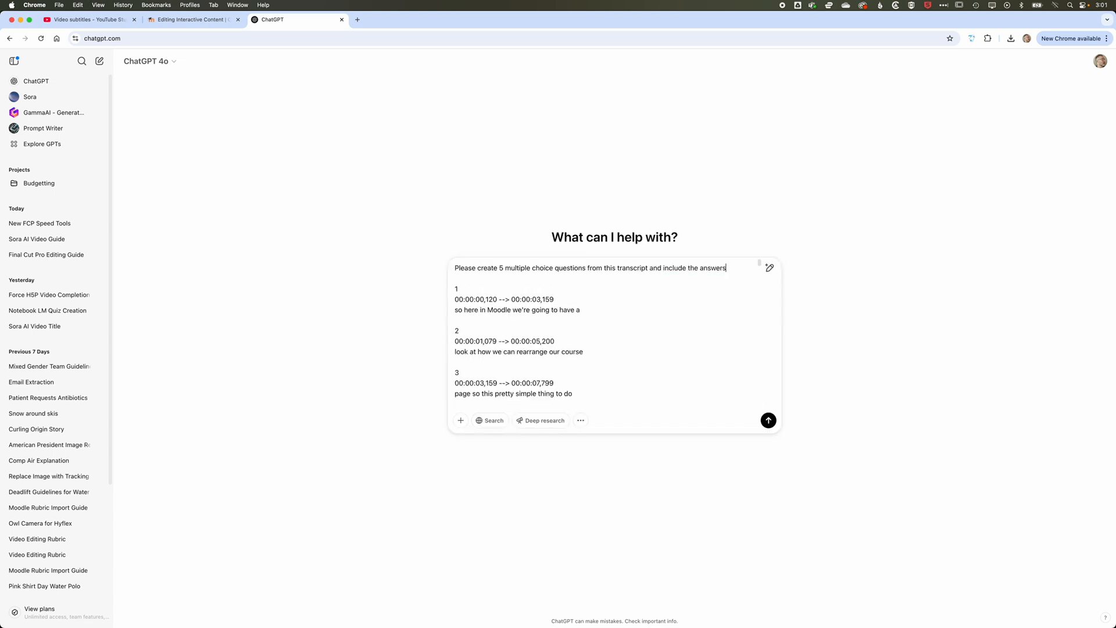
left_click(769, 420)
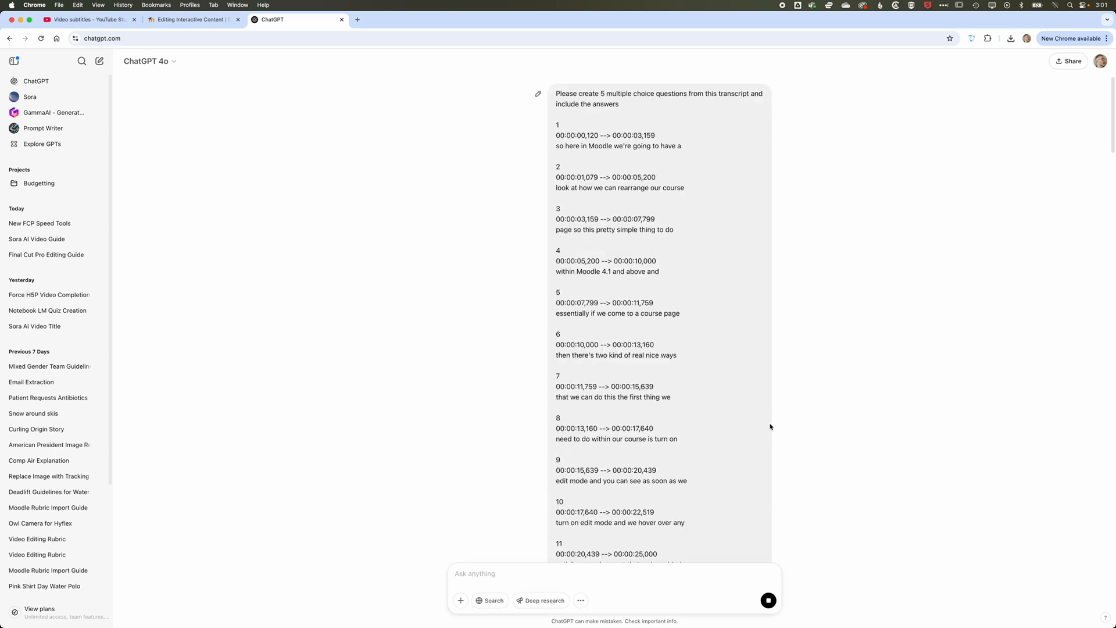
scroll(620, 546, "down", 10)
left_click(617, 546)
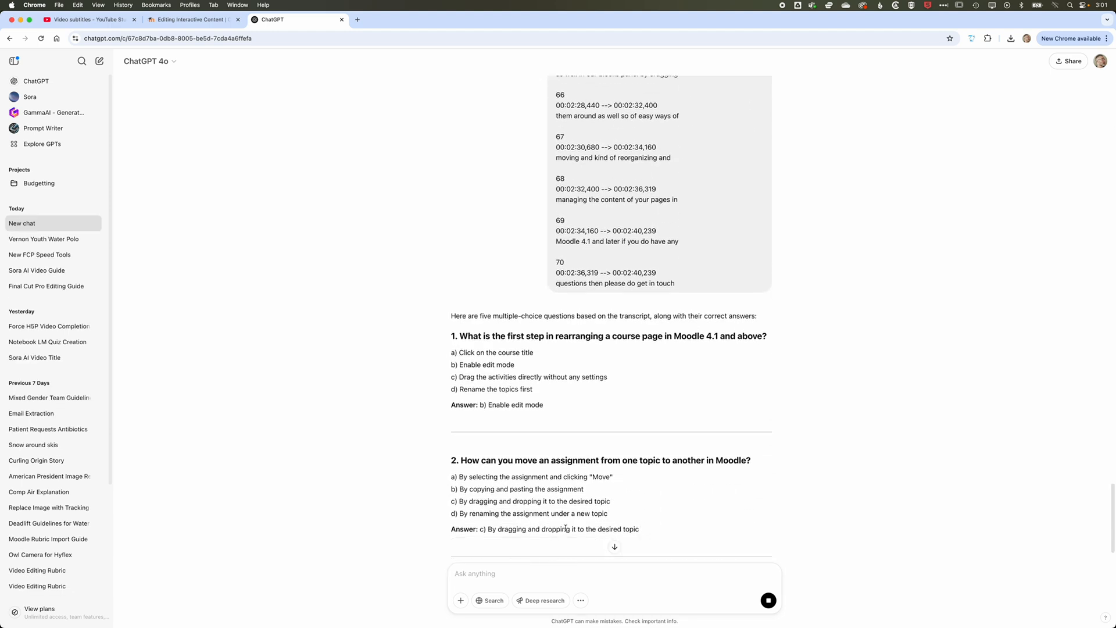
left_click(614, 547)
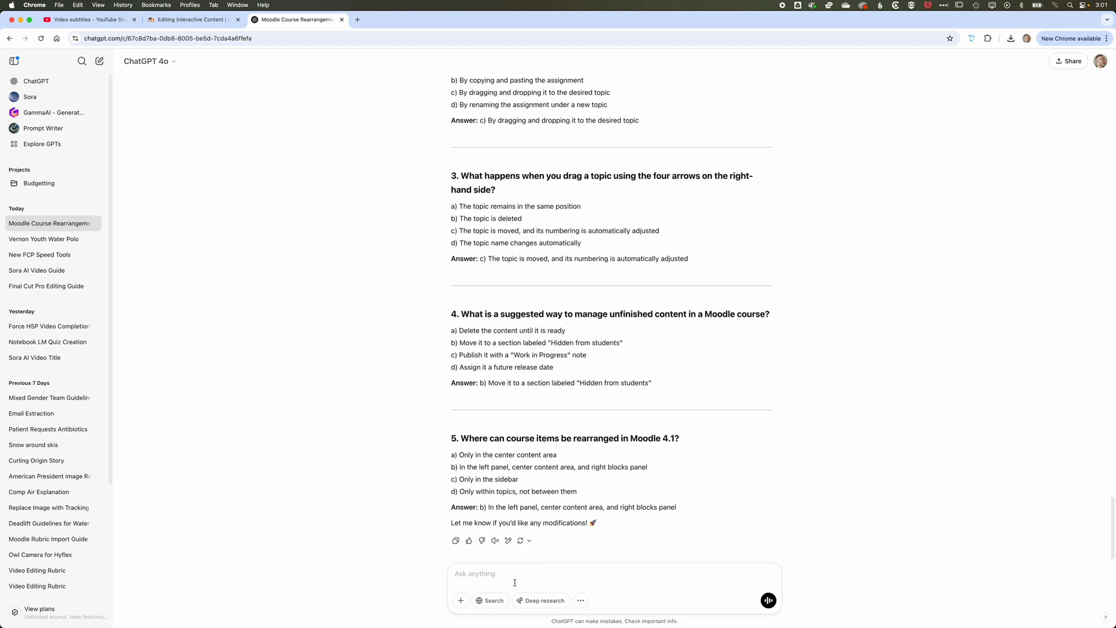
Ask ChatGPT "Please give us the times these questions should appear in an interactive video" and review the suggested timestamps
type("Please give us")
type(" the times these questions should ap")
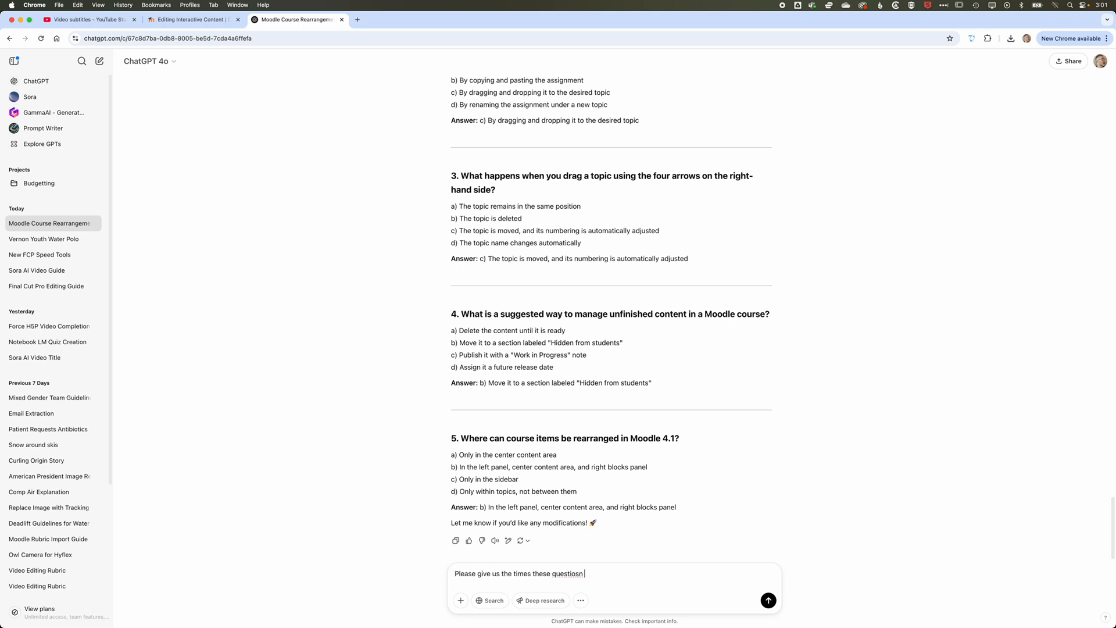
type("pear in an interactive video")
key("Return")
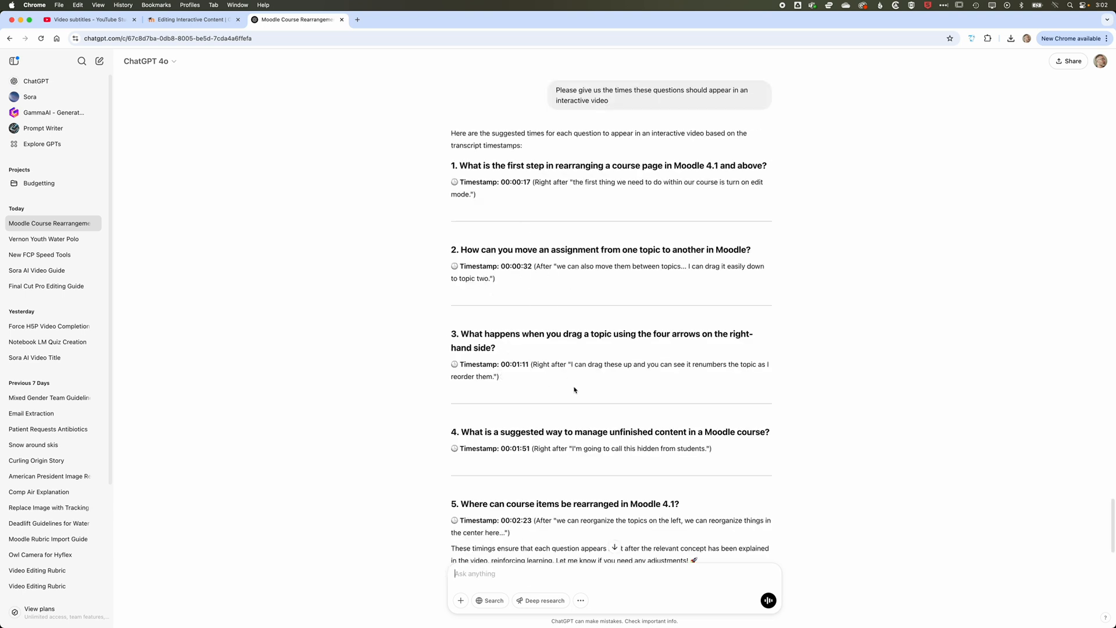
scroll(572, 381, "down", 2)
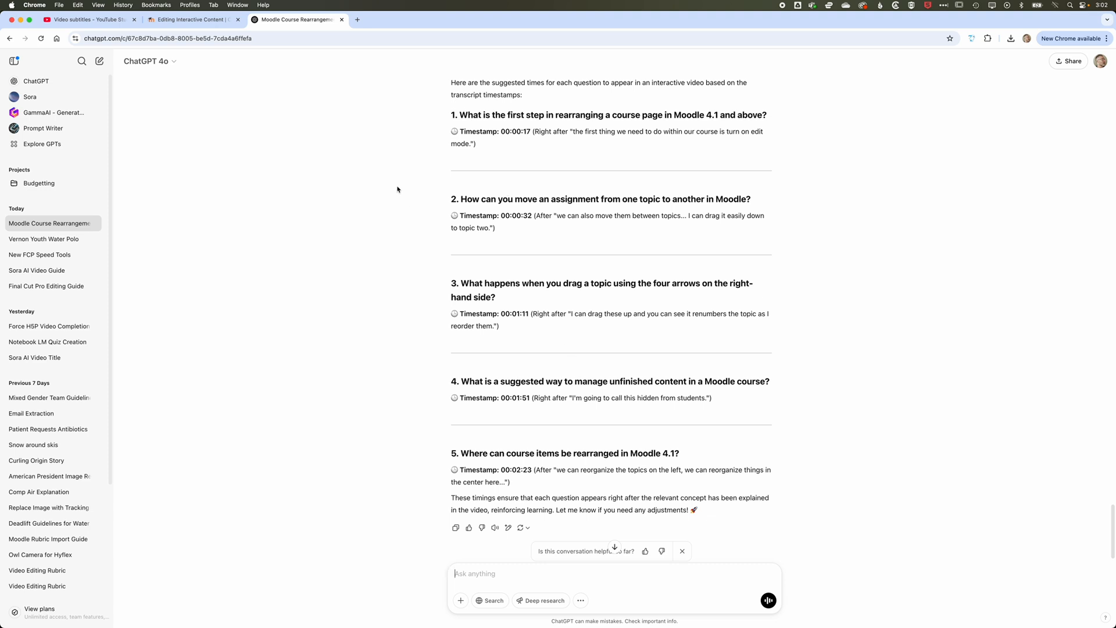
Return to the Moodle interactive video editor and pause the video at 0:38 as the position for the first question
left_click(186, 19)
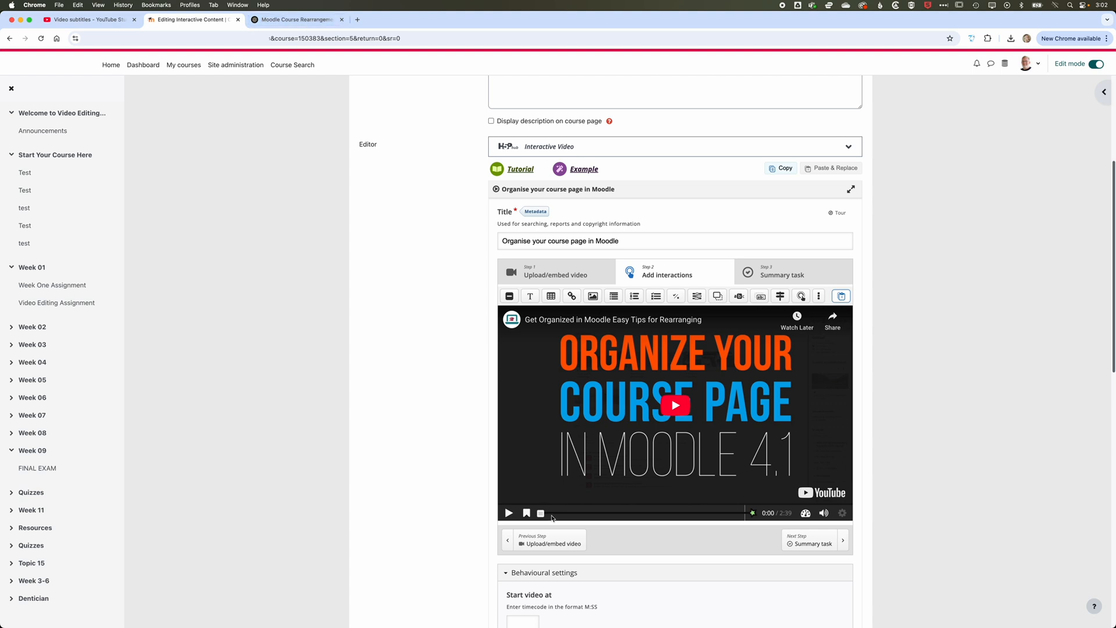
left_click_drag(540, 513, 568, 514)
left_click(509, 513)
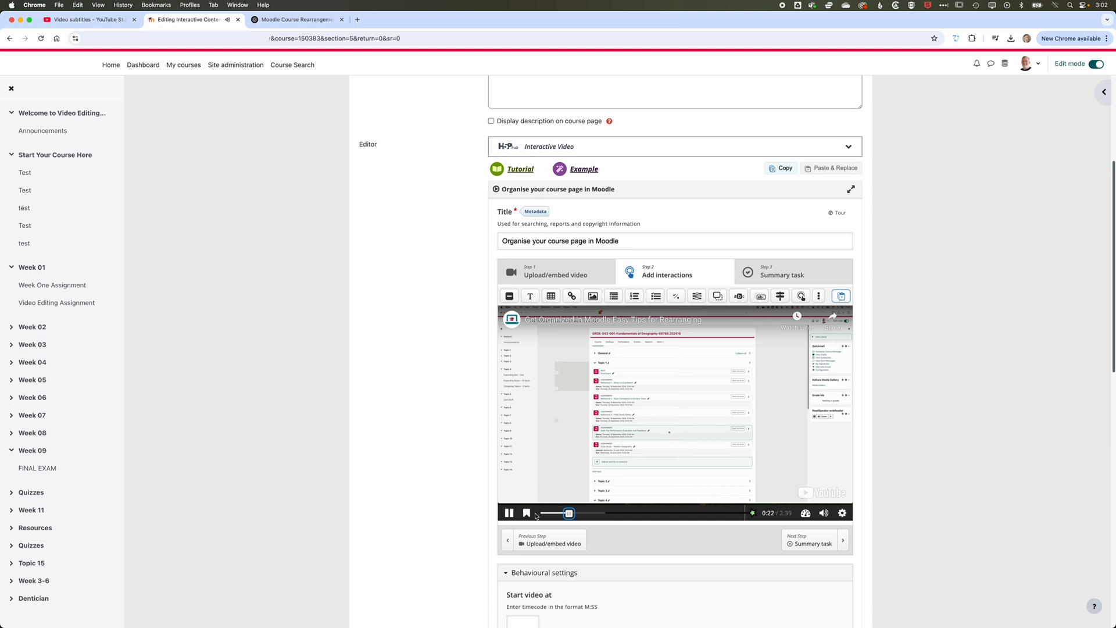
left_click(510, 513)
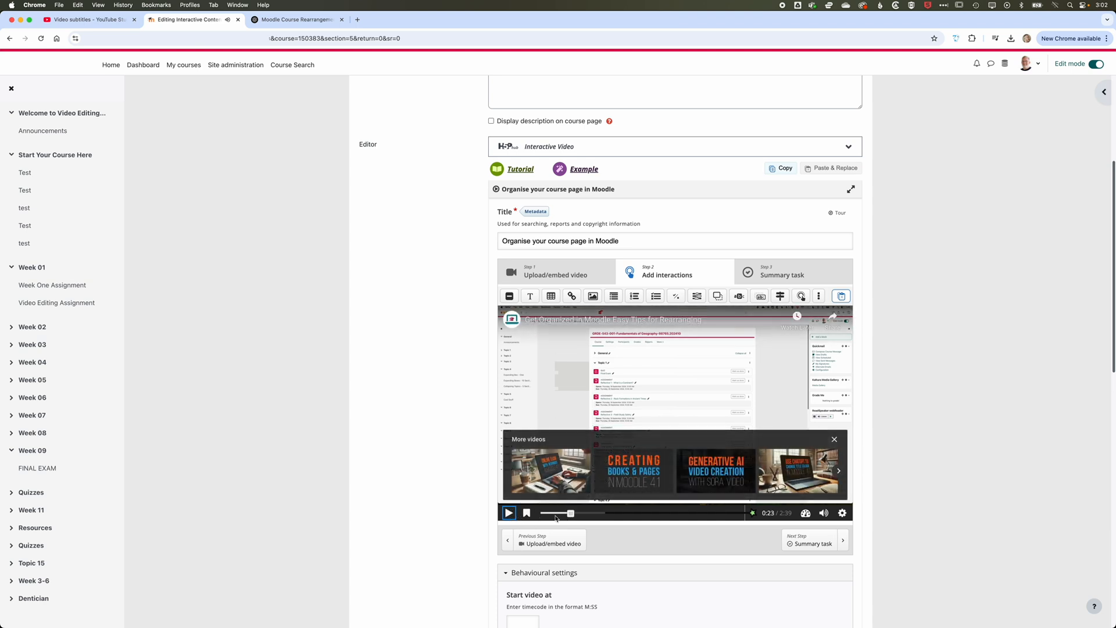
left_click_drag(570, 515, 578, 515)
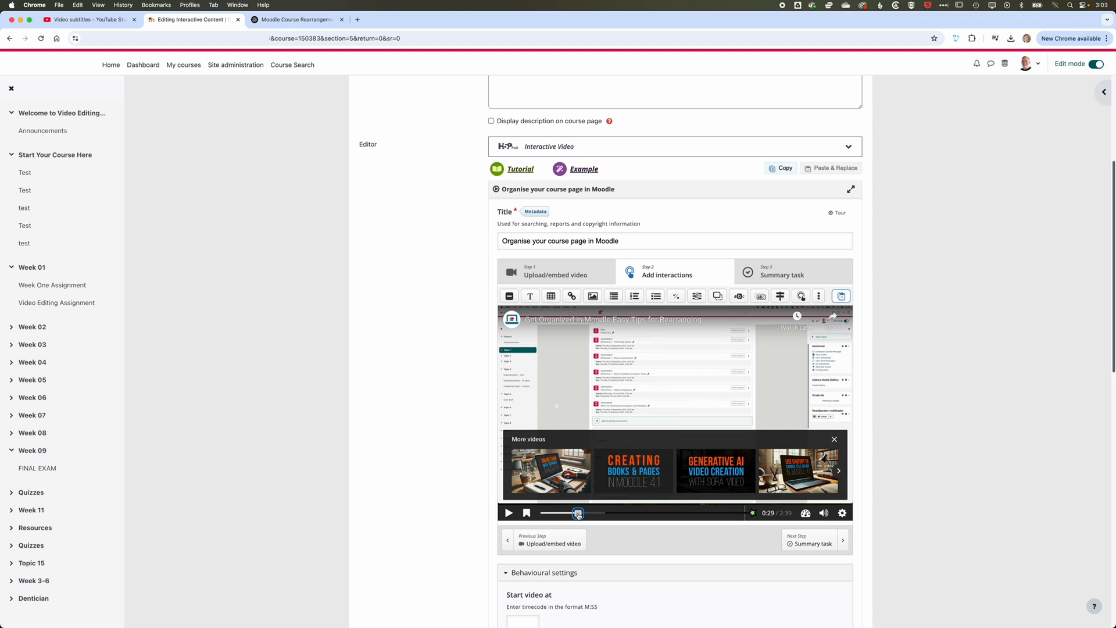
left_click(509, 514)
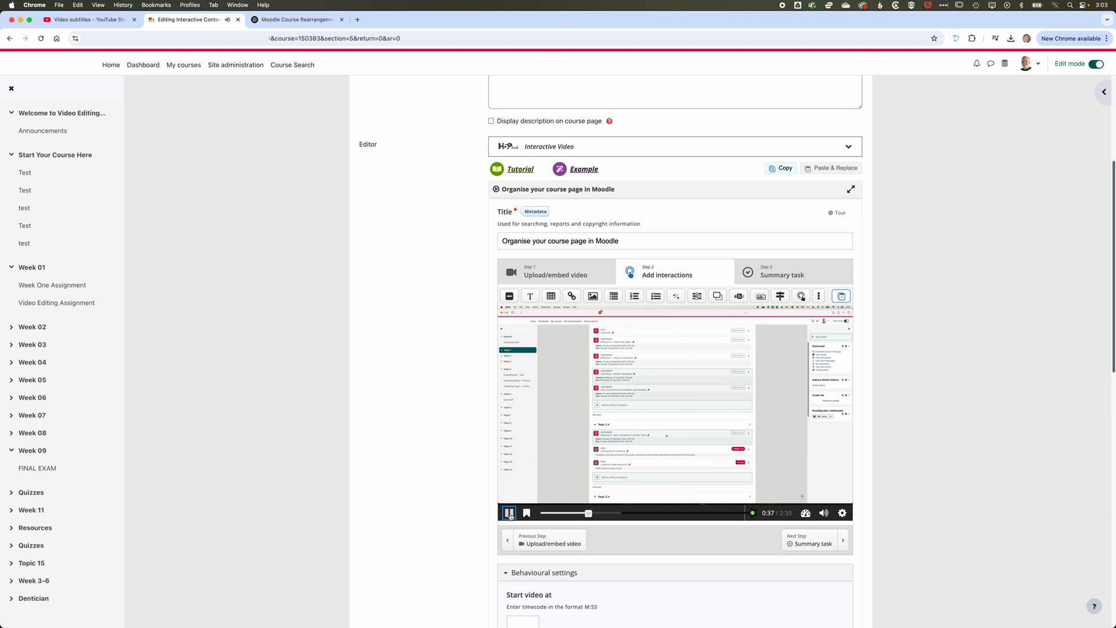
left_click(510, 513)
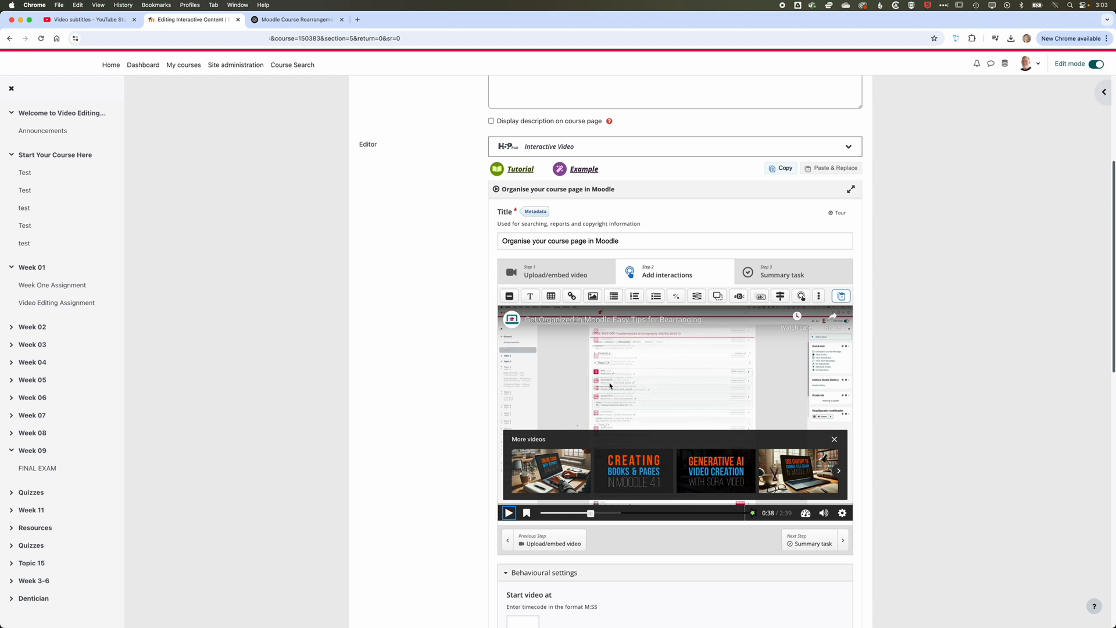
Add a Multiple Choice interaction at the paused position and look over its settings form
left_click(655, 298)
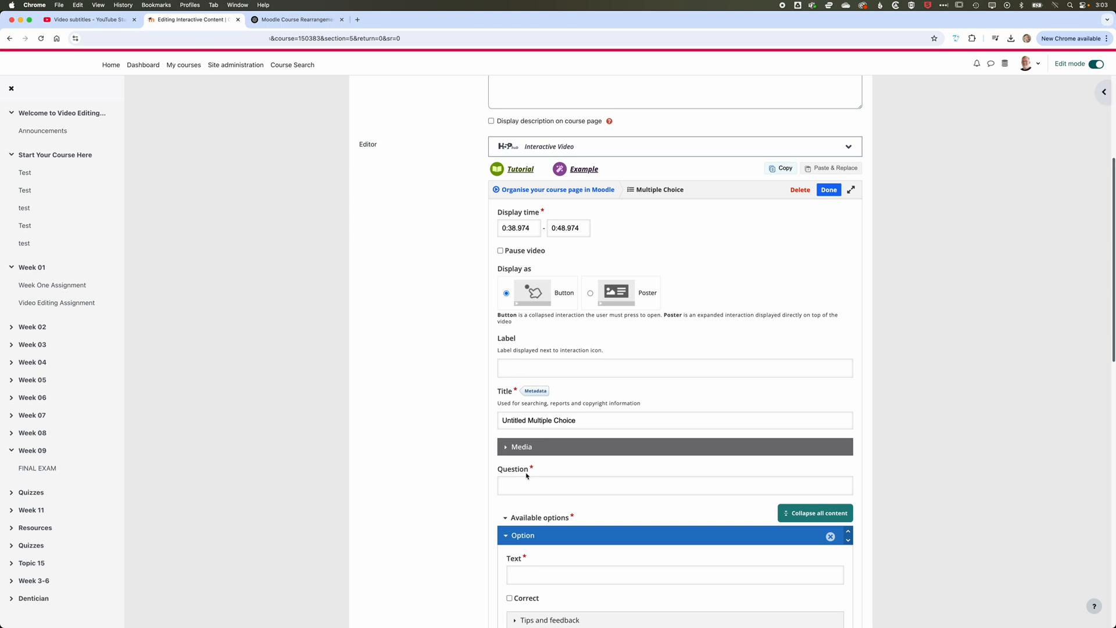
scroll(572, 500, "down", 2)
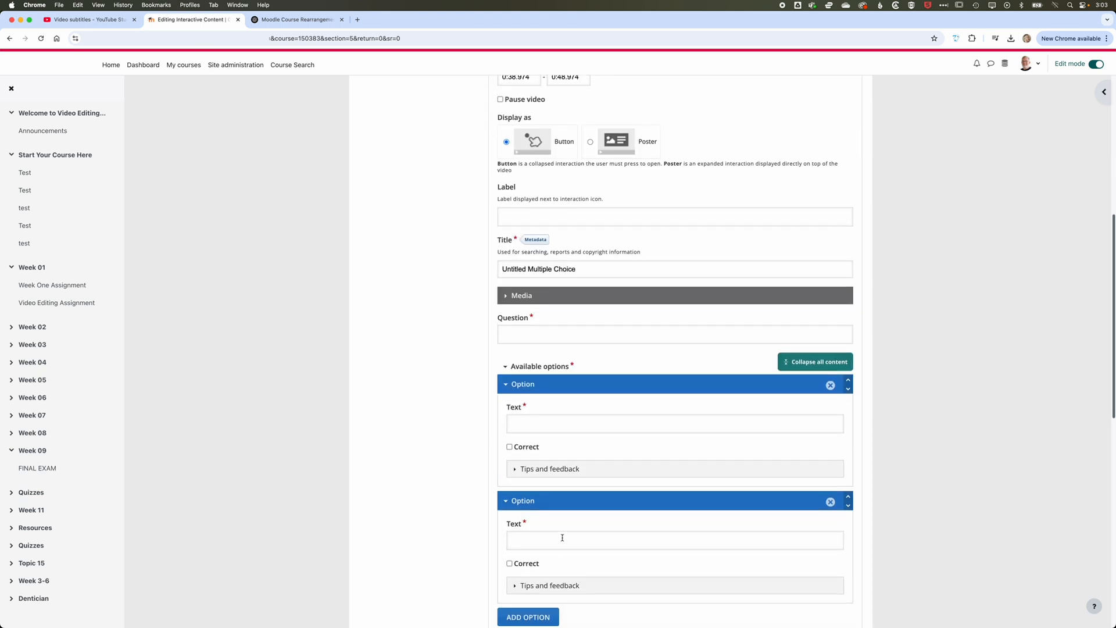
scroll(562, 537, "down", 4)
scroll(562, 537, "up", 7)
In the ChatGPT reply, copy the text of question 1, "What is the first step in rearranging a course page in Moodle 4.1 and above?"
left_click(310, 21)
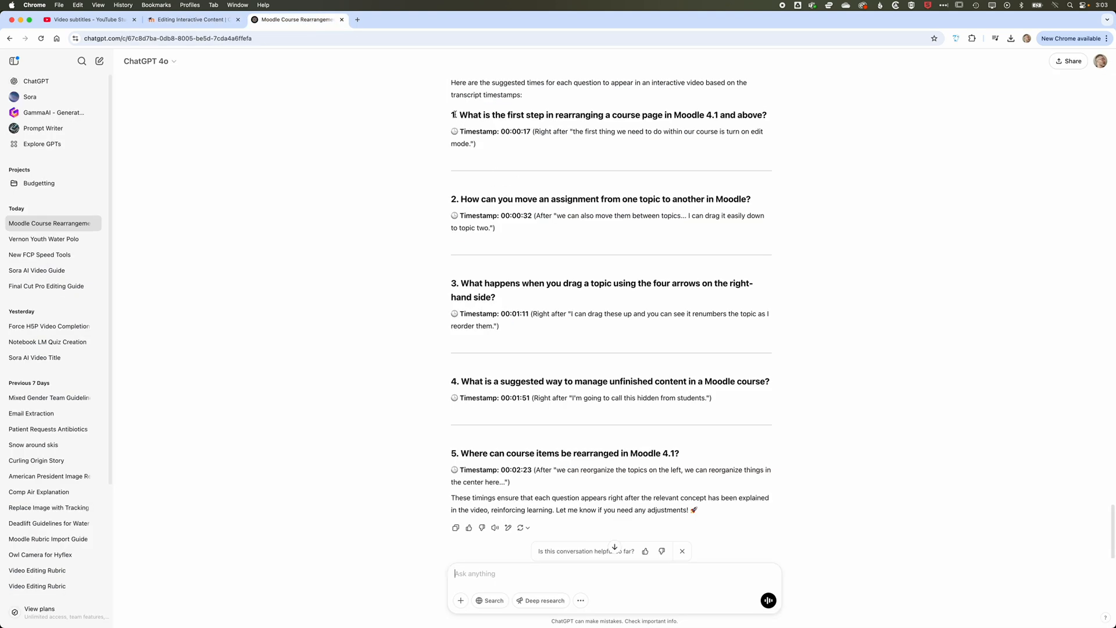
left_click(178, 20)
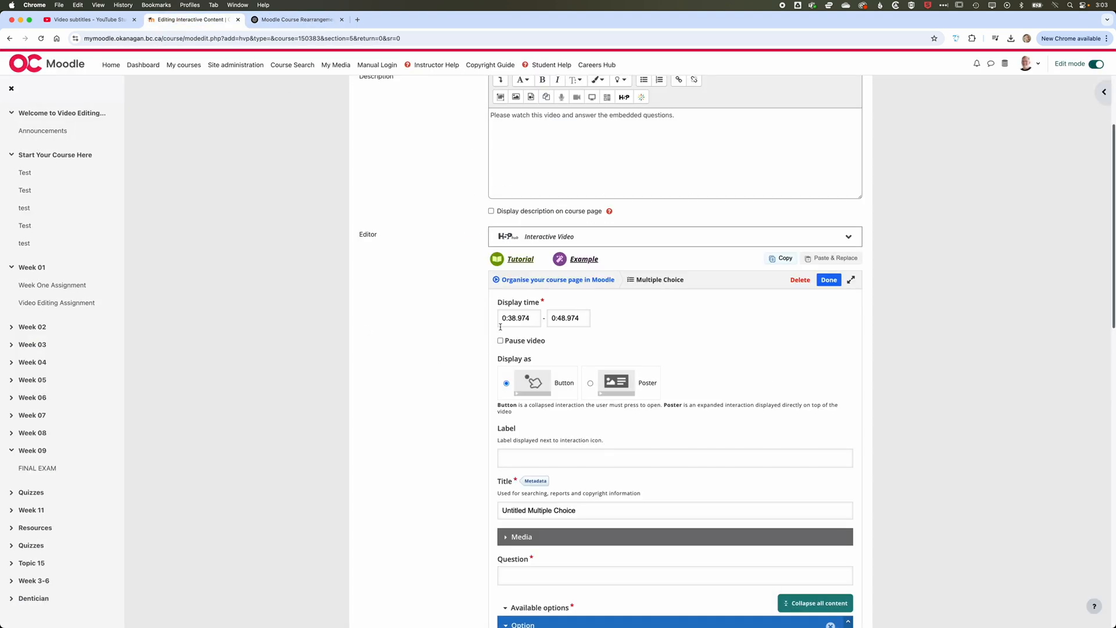
left_click(300, 20)
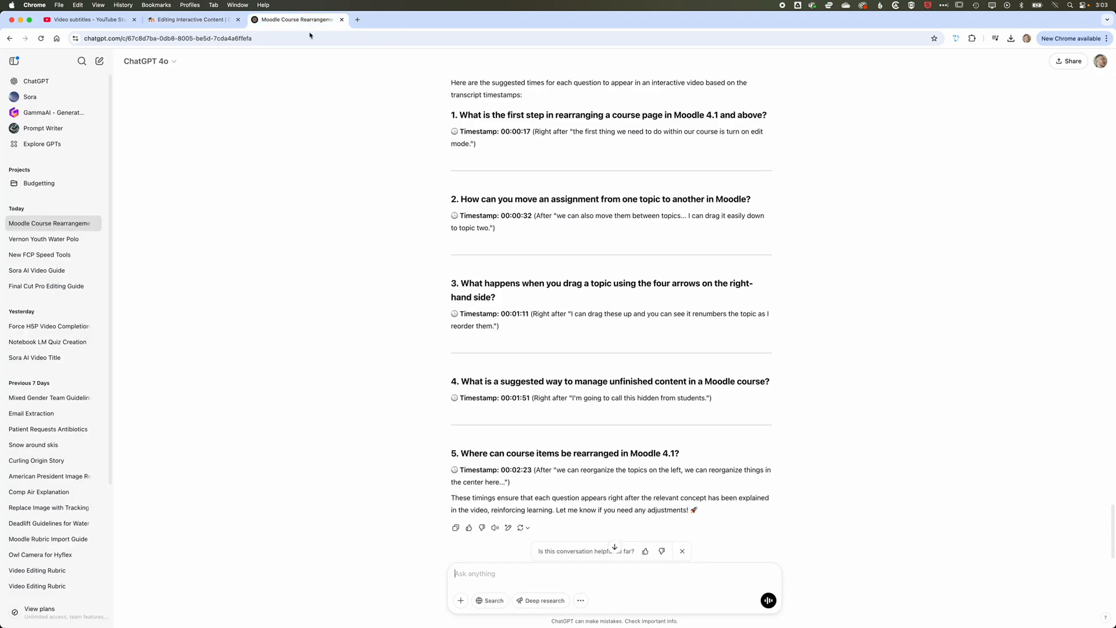
scroll(535, 216, "up", 10)
scroll(535, 216, "up", 3)
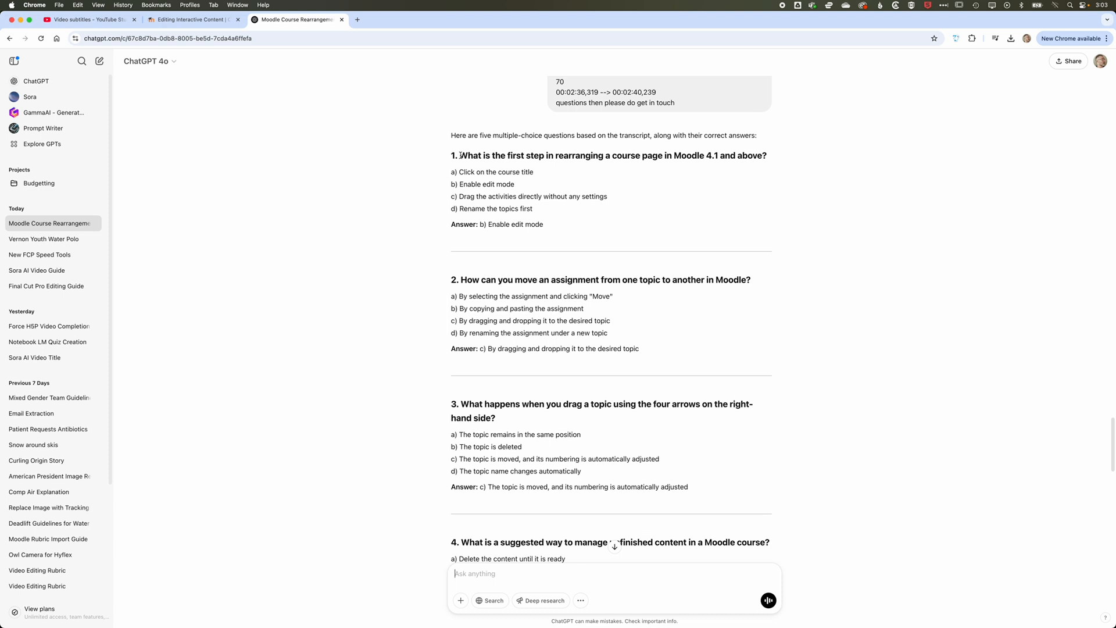
left_click_drag(459, 154, 770, 155)
key("super+c")
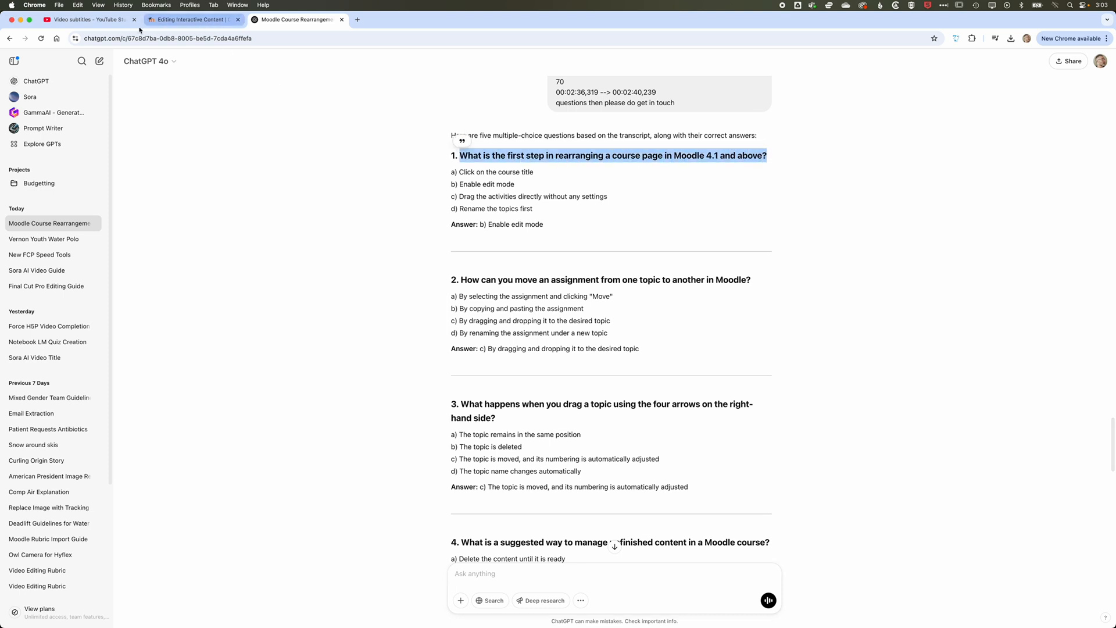
Label the Moodle multiple choice interaction "Rearranging Course Page" and paste the copied question as its question text
left_click(208, 21)
left_click(553, 458)
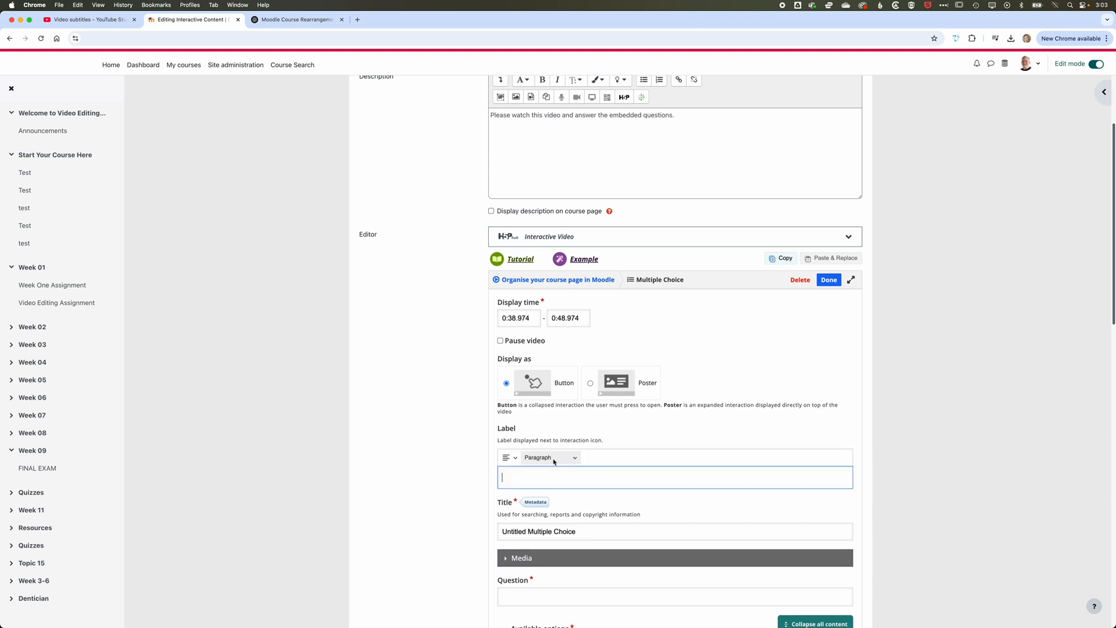
type("Rearranging Course Page")
scroll(558, 570, "down", 3)
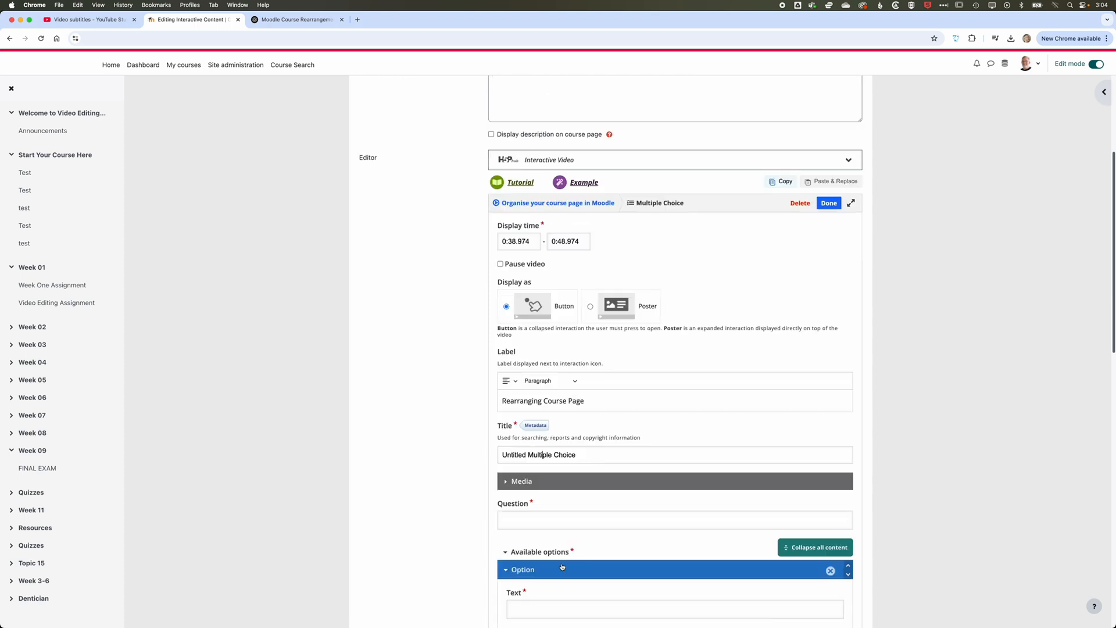
left_click(552, 522)
key("super+v")
left_click(558, 388)
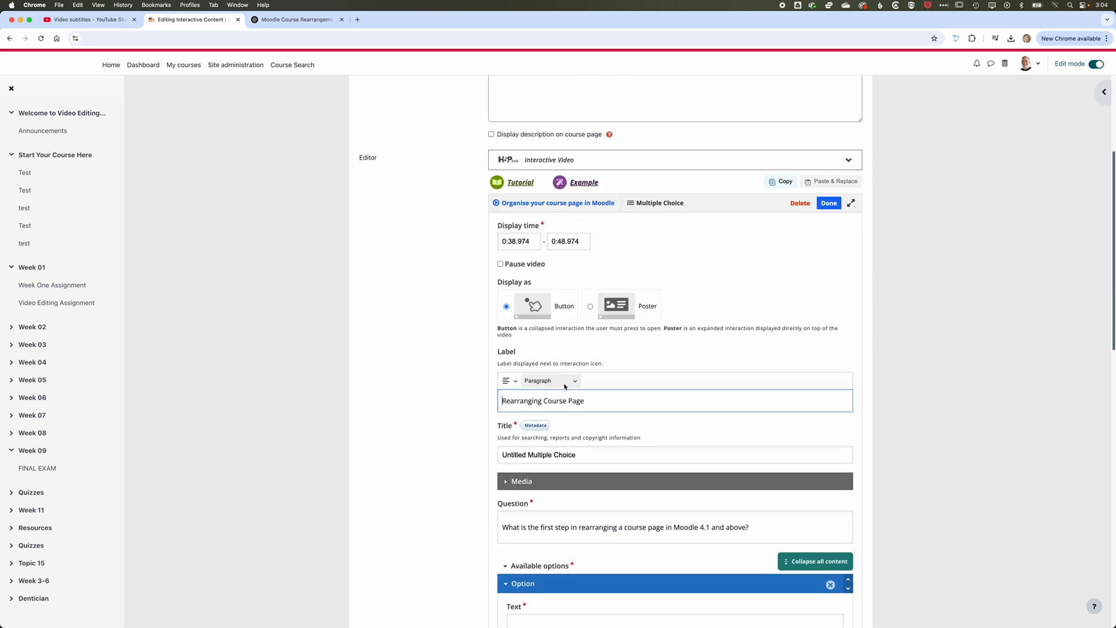
Copy the label text "Rearranging Course Page" and use it as the title of the multiple choice interaction
left_click_drag(586, 400, 483, 404)
key("super+c")
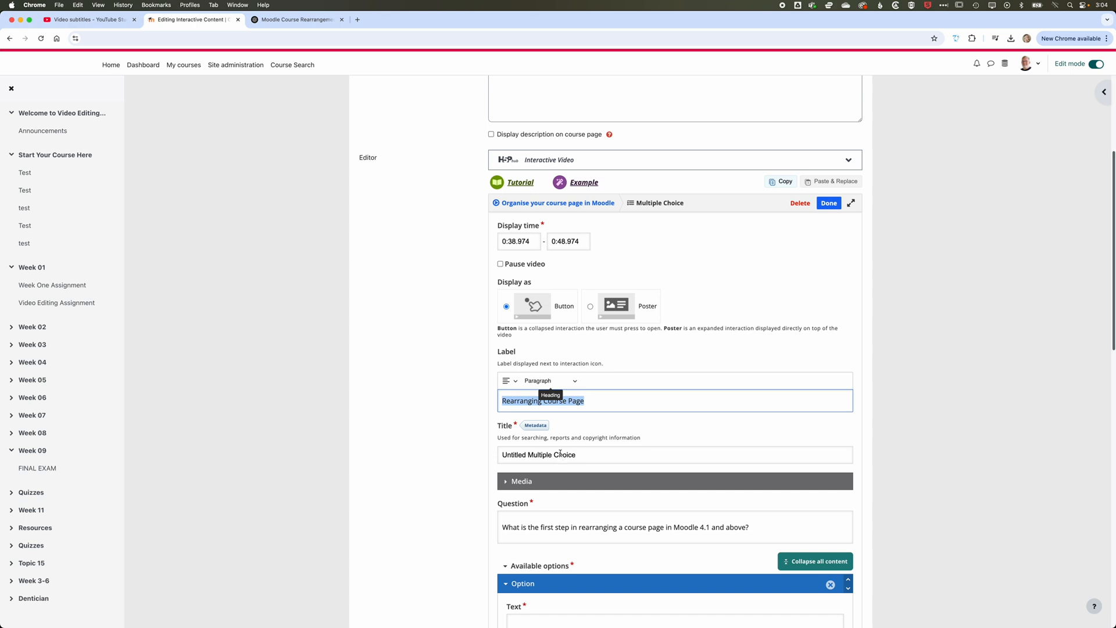
left_click(561, 455)
key("super+a")
key("super+v")
Check how many answers question 1 has in ChatGPT and add two more answer options to the Moodle multiple choice question
scroll(477, 488, "down", 6)
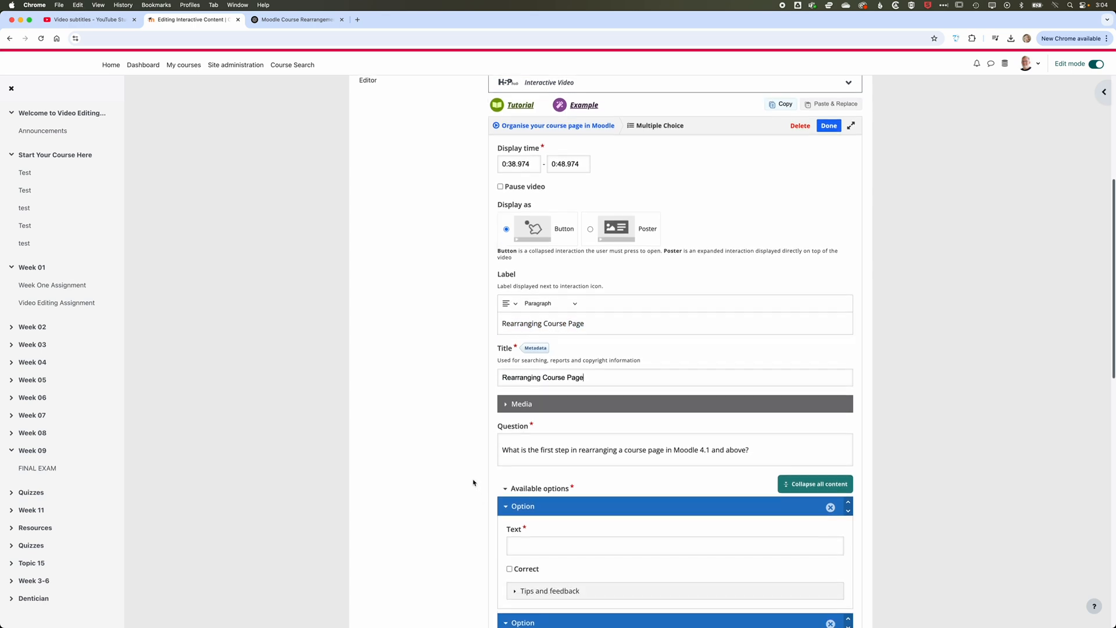
scroll(474, 482, "down", 1)
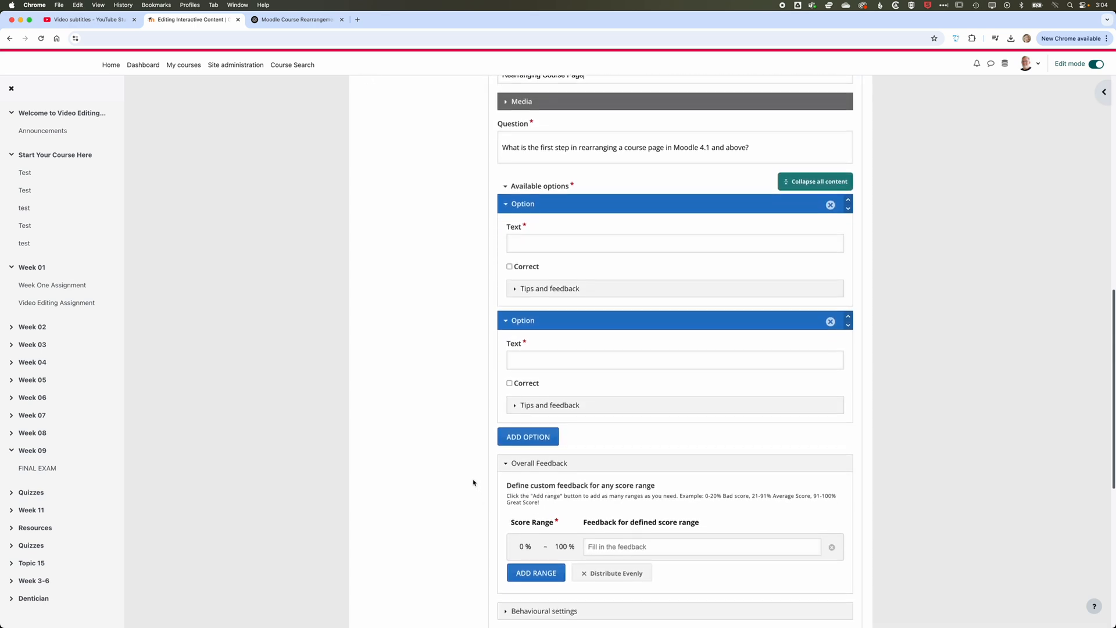
left_click(296, 19)
left_click(191, 19)
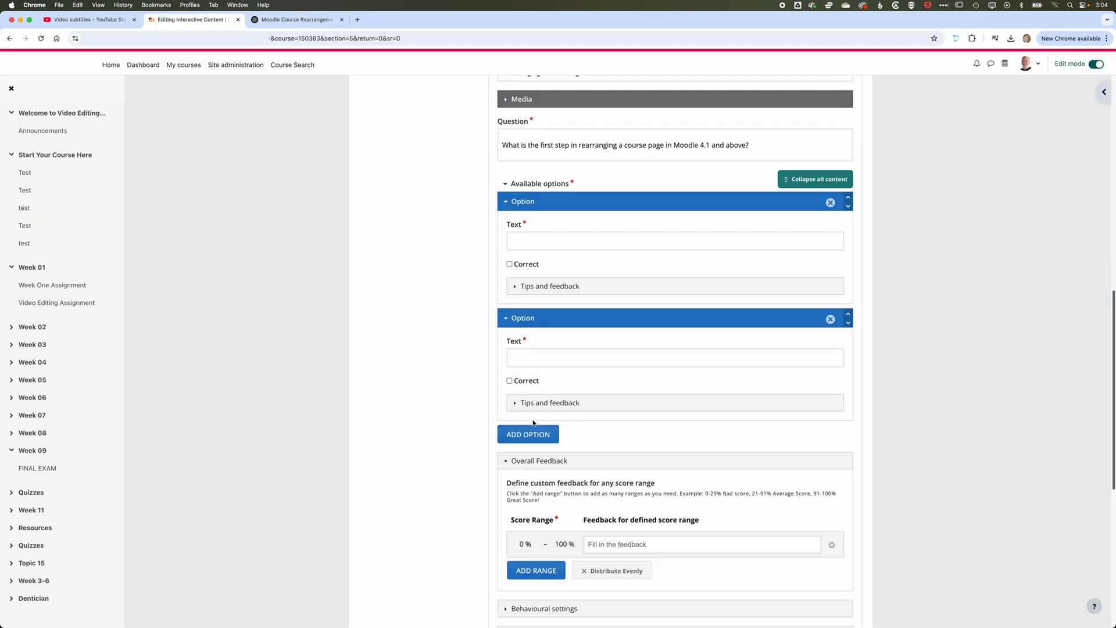
left_click(520, 435)
left_click(530, 557)
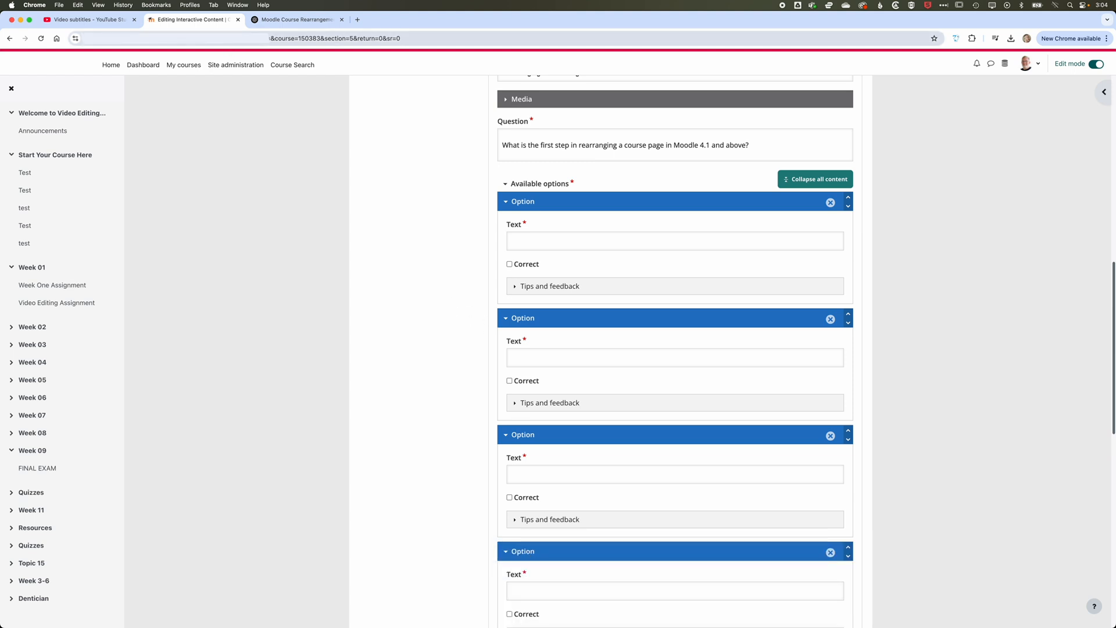
Copy the first two answers from ChatGPT into the options, "Click on the course title" and "Enable edit mode", marking "Enable edit mode" as correct
left_click(296, 19)
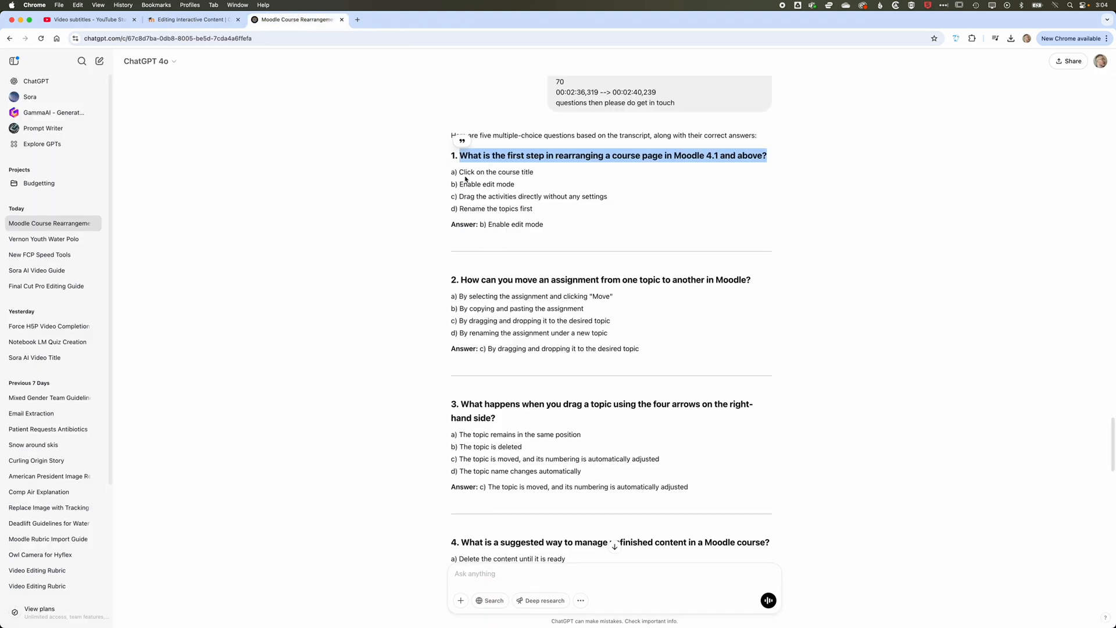
left_click_drag(459, 172, 532, 173)
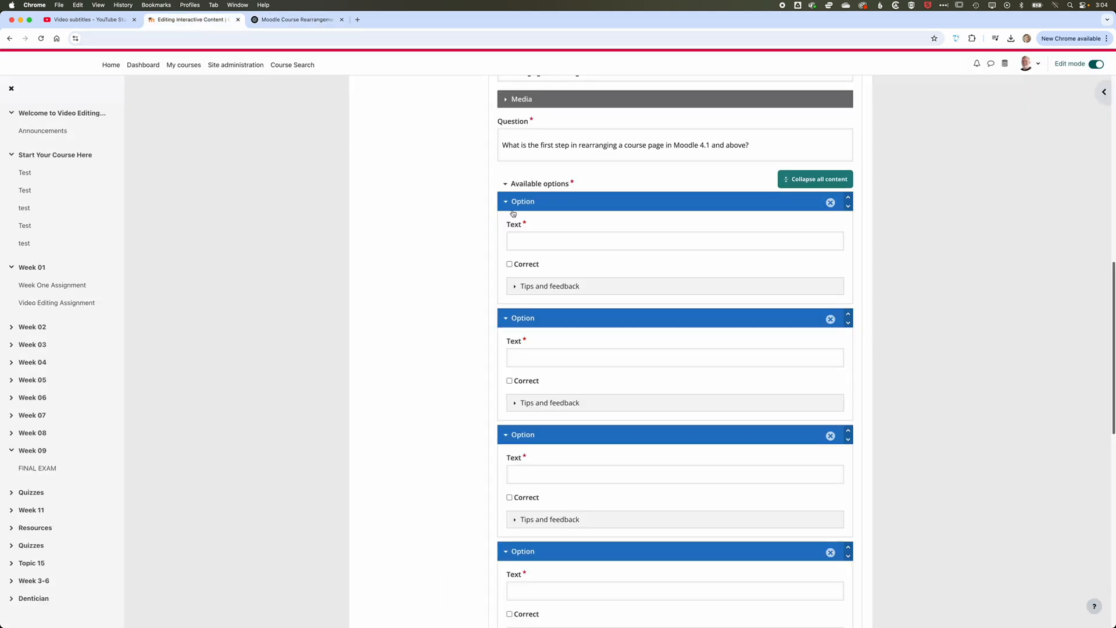
left_click_drag(459, 185, 515, 184)
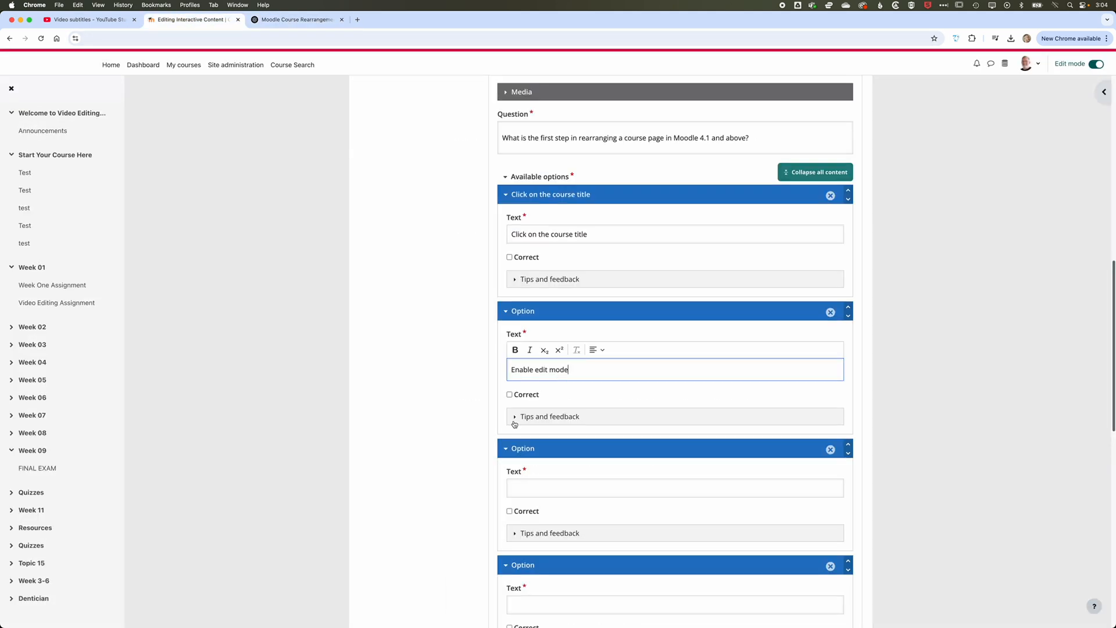
left_click(508, 394)
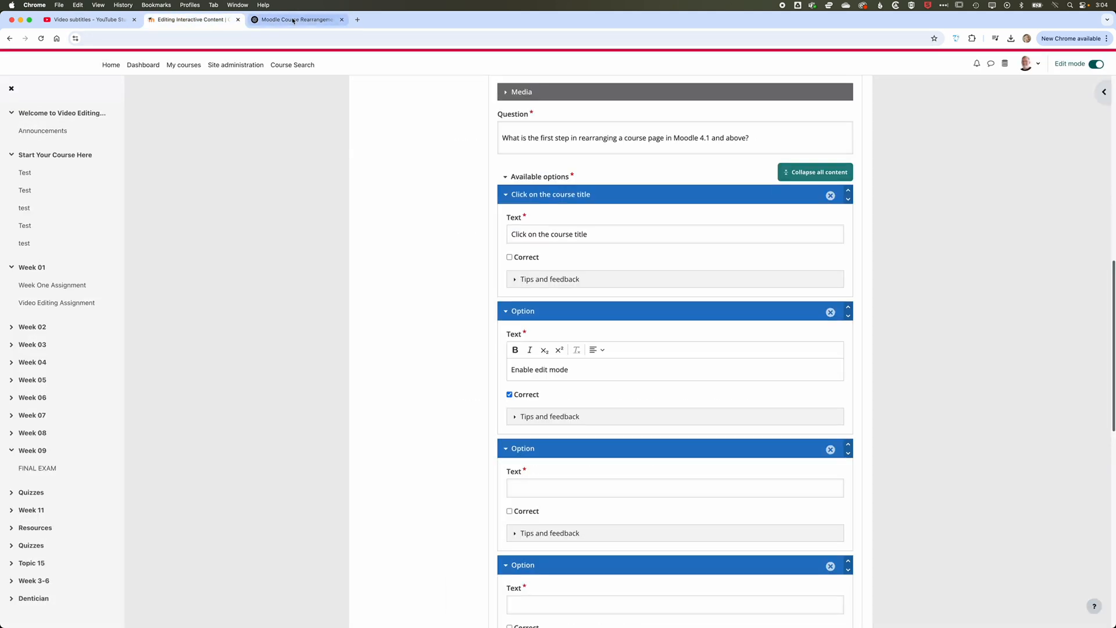
Fill the third and fourth options with the ChatGPT answers "Drag the activities directly without any settings" and "Rename the topics first"
left_click_drag(459, 197, 628, 201)
key("super+v")
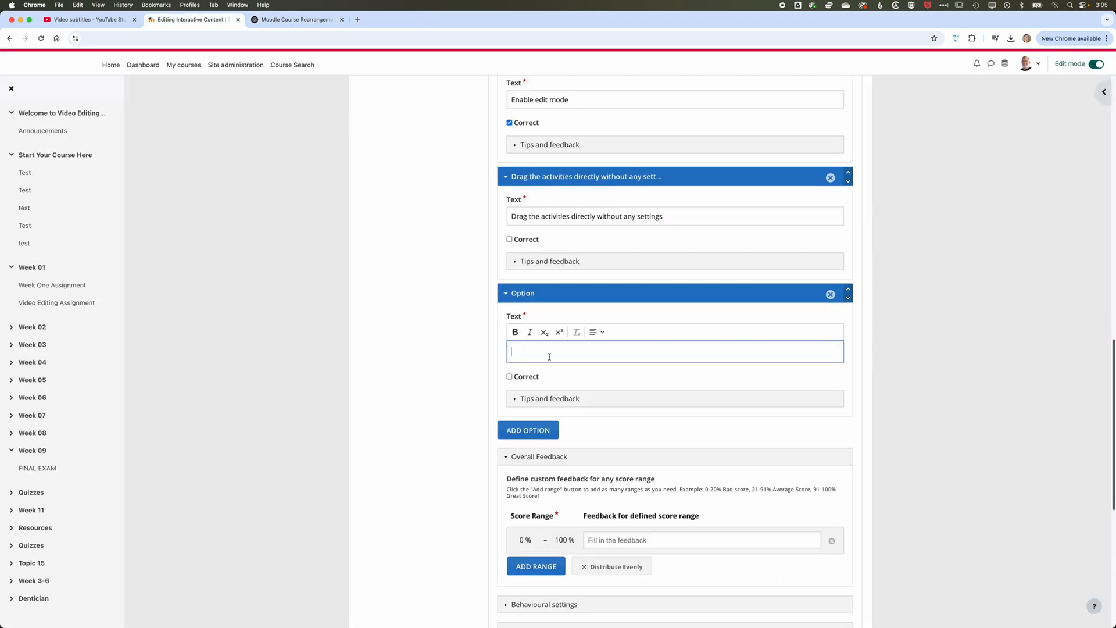
key("super+v")
Review the multiple choice question's behavioural settings and finish the interaction with the defaults kept
scroll(447, 360, "down", 3)
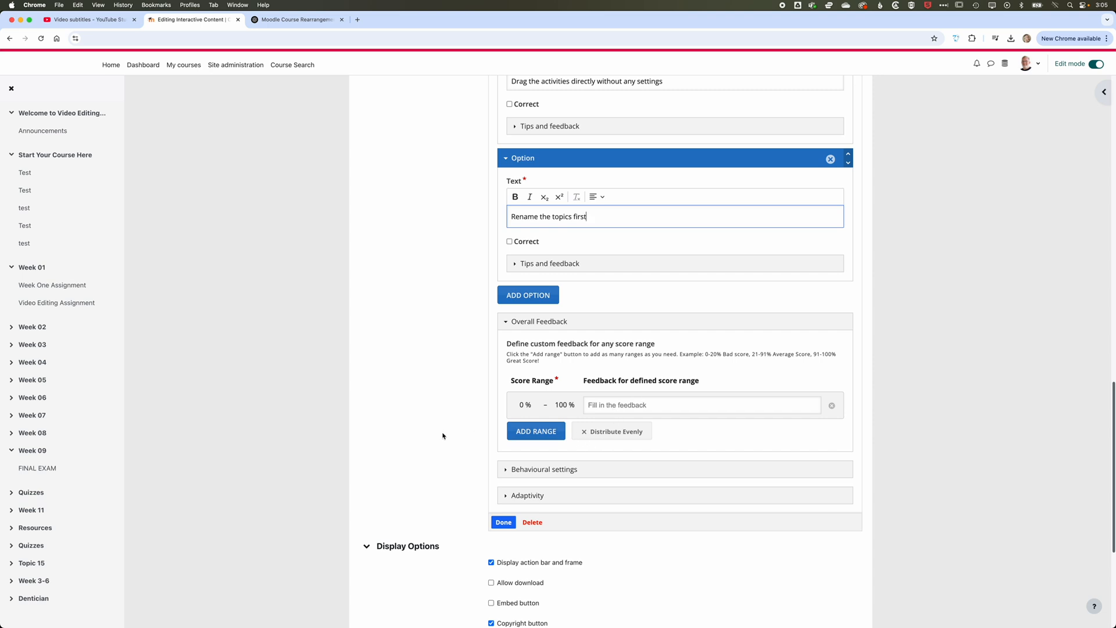
left_click(514, 469)
scroll(466, 445, "down", 3)
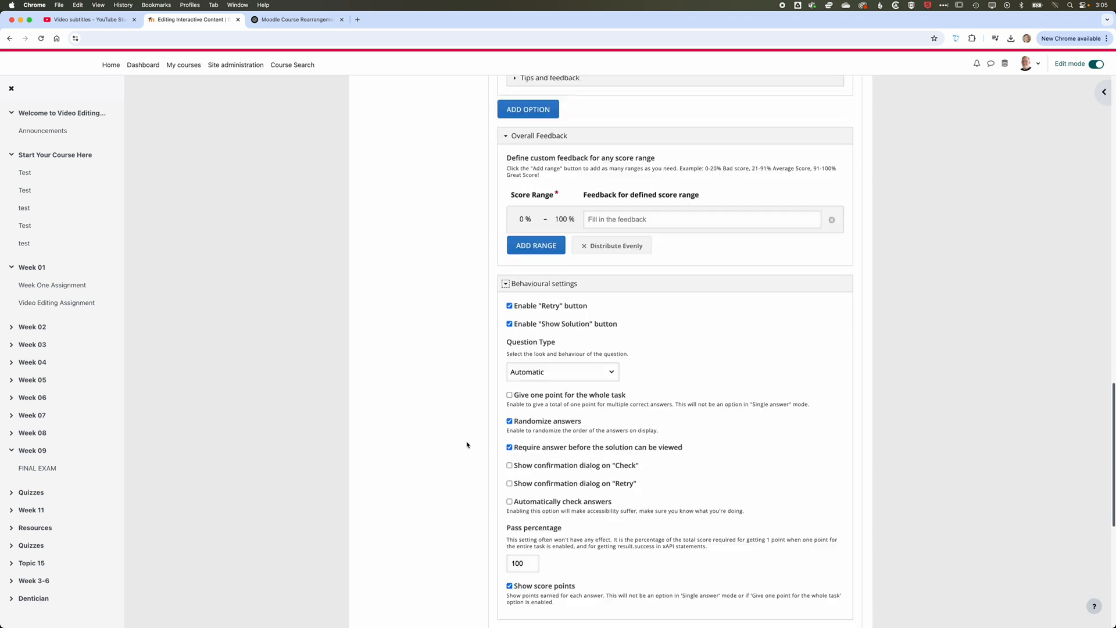
scroll(466, 446, "down", 2)
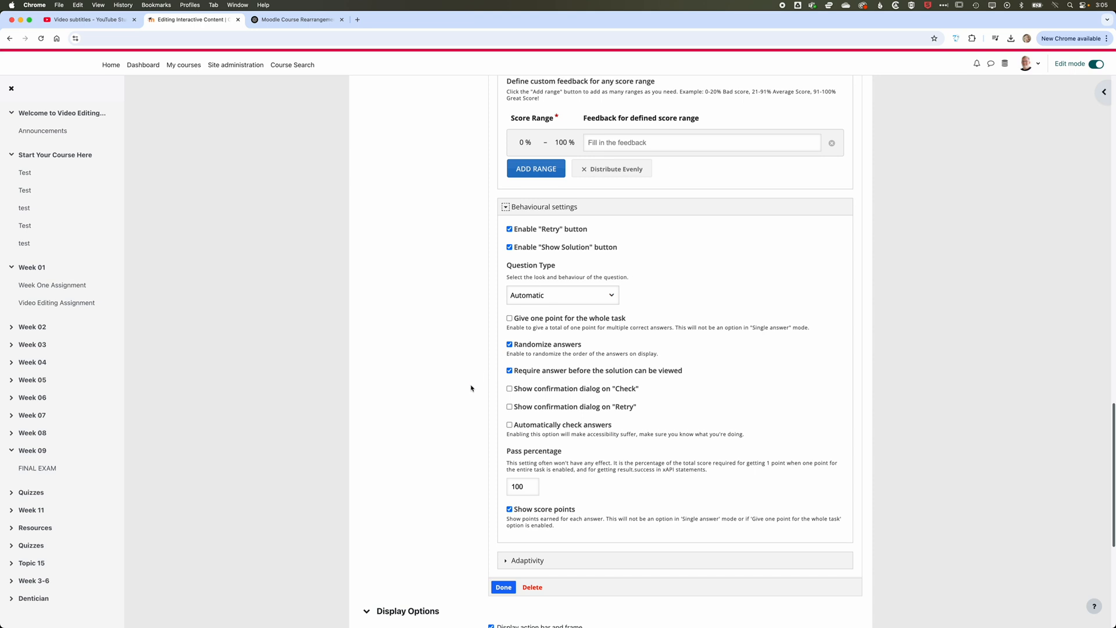
scroll(444, 326, "up", 2)
scroll(444, 328, "down", 3)
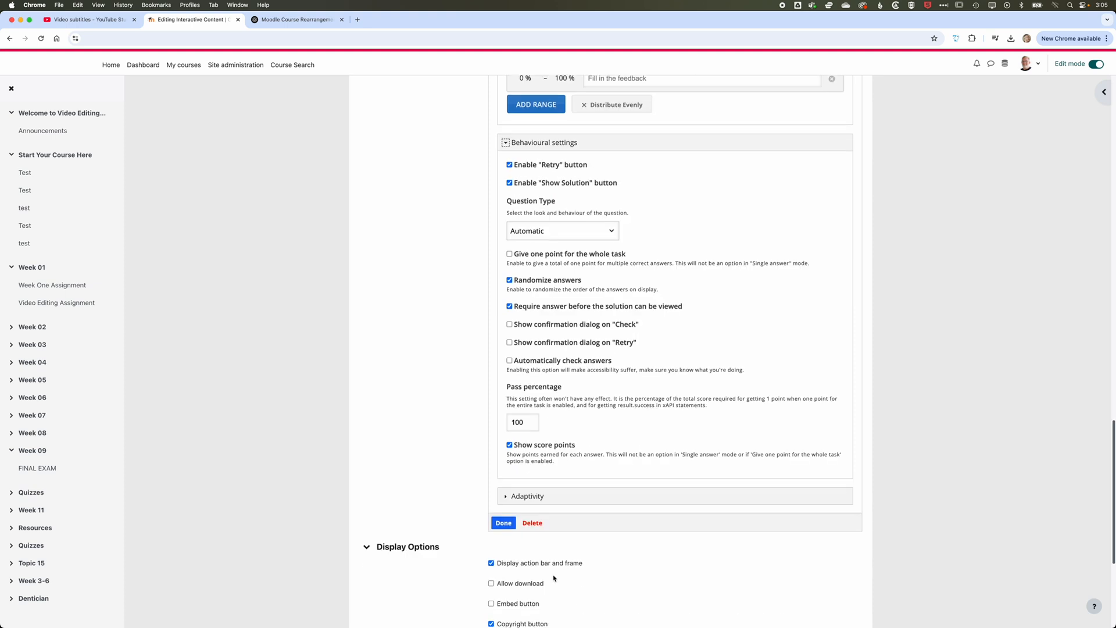
left_click(503, 523)
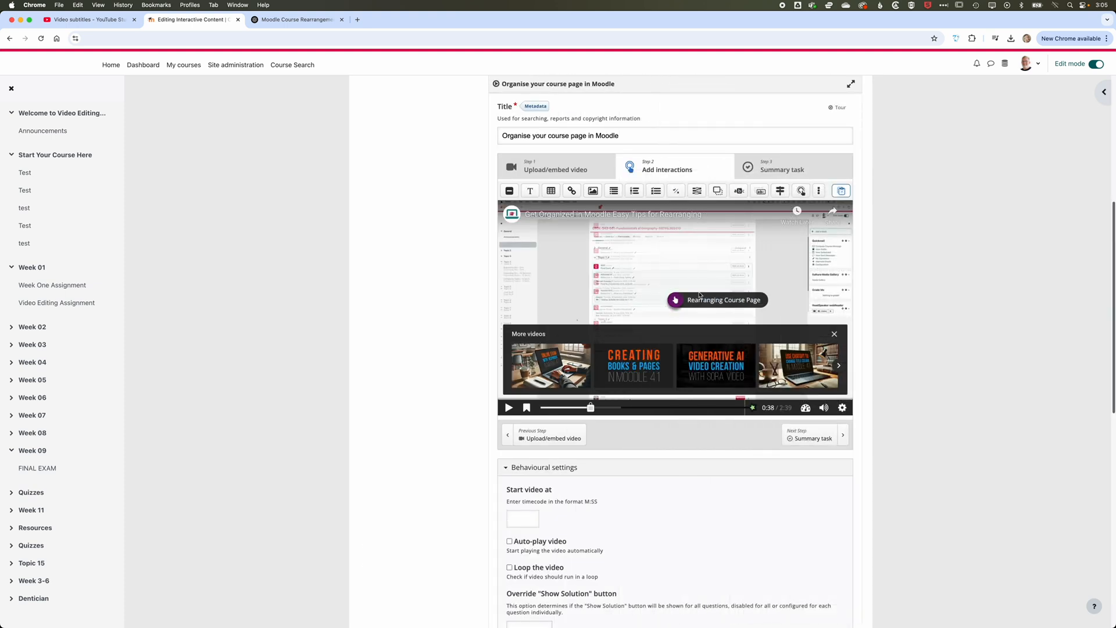
Move the "Rearranging Course Page" interaction on the video to position about 540, 90, then save and display the activity
left_click(679, 302)
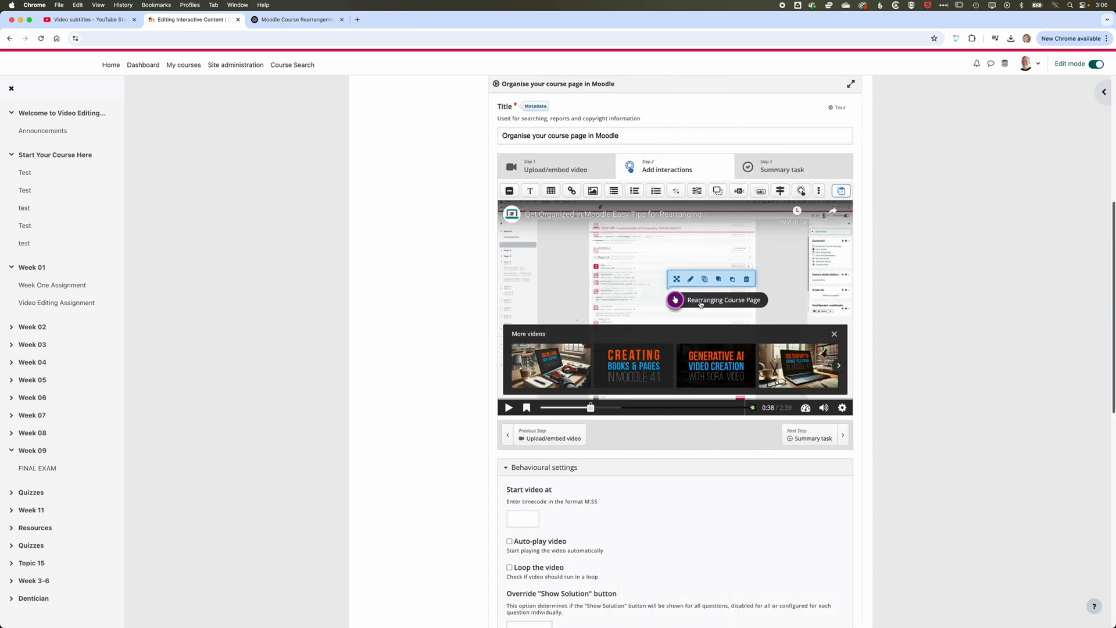
mouse_move(674, 300)
left_mouse_down()
mouse_move(568, 259)
mouse_move(608, 276)
mouse_move(742, 247)
left_mouse_up()
scroll(900, 352, "down", 1)
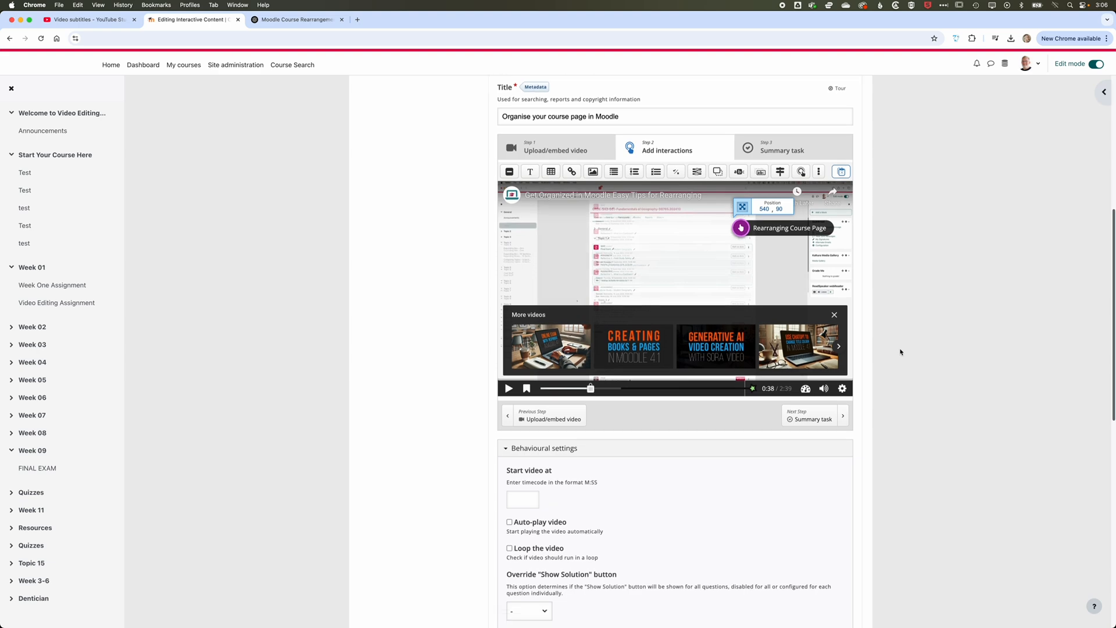
scroll(899, 352, "down", 10)
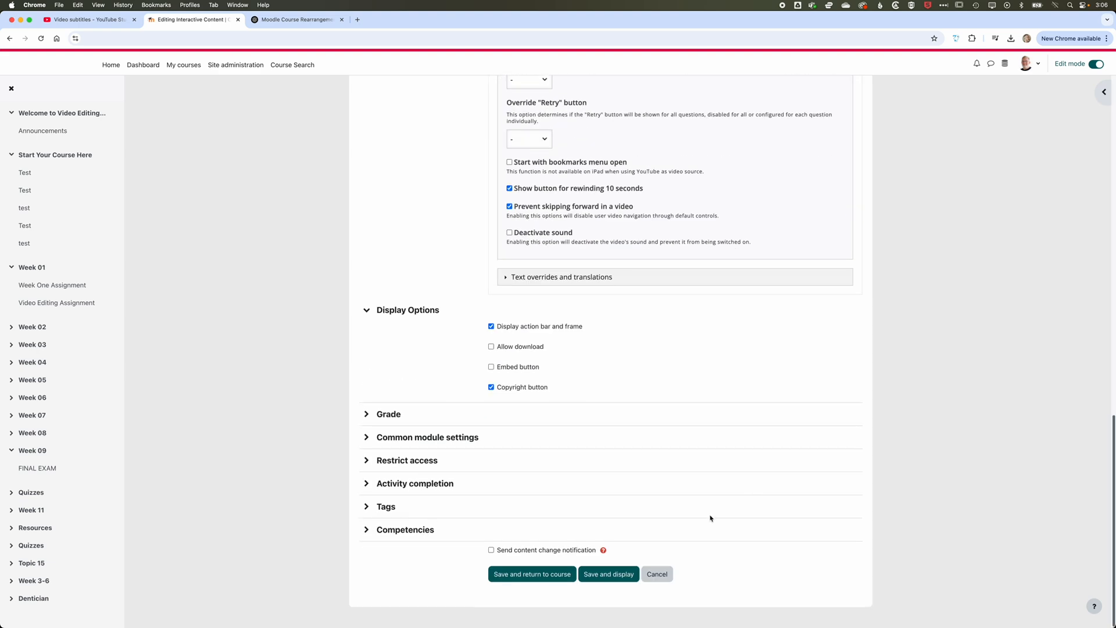
left_click(618, 574)
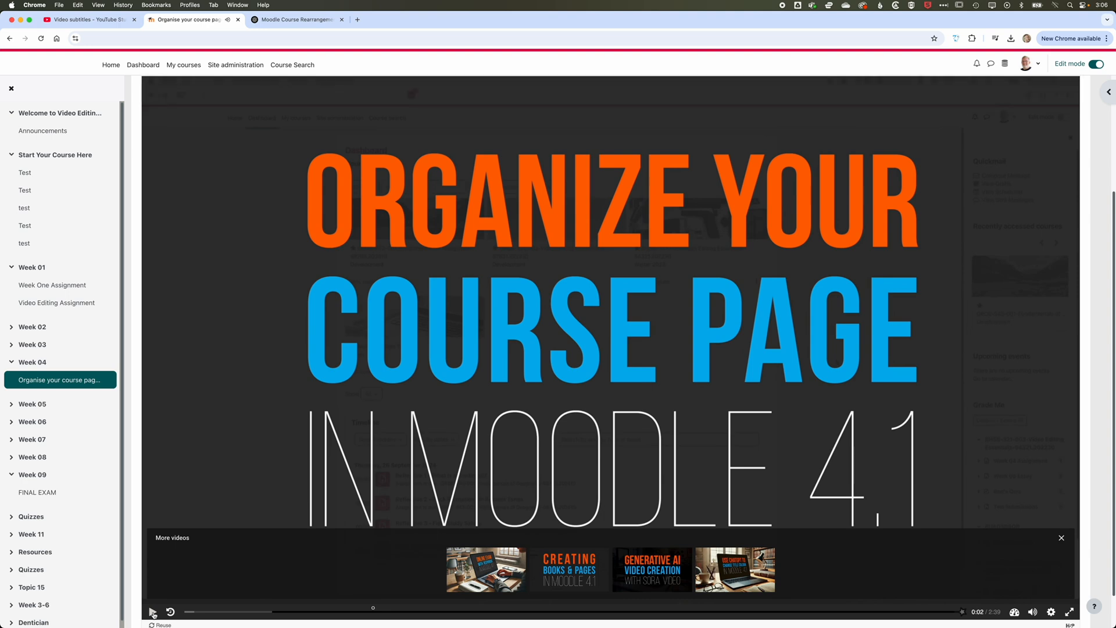
Test the interactive video by playing it, rewinding 10 seconds, and answering the embedded question with "Enable edit mode", then continue
left_click(153, 612)
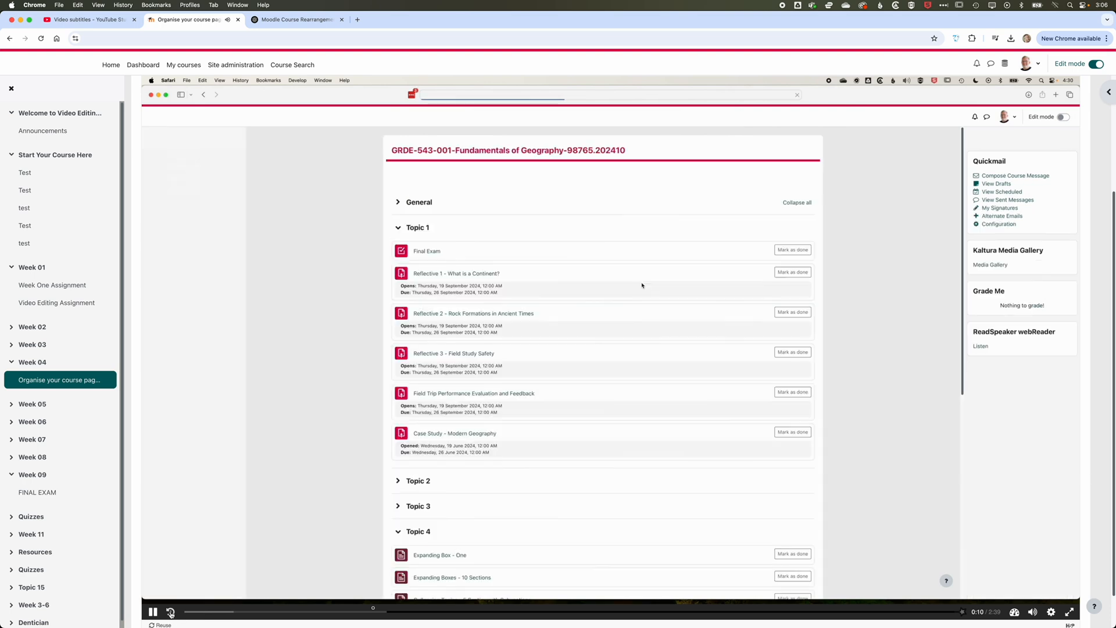
left_click(171, 612)
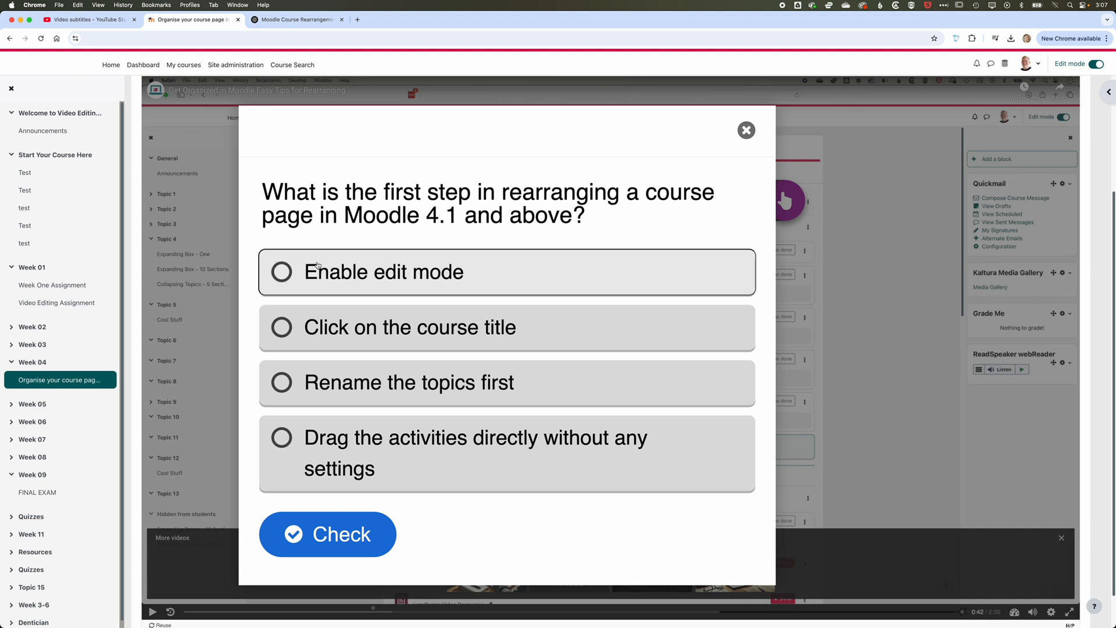
left_click(283, 273)
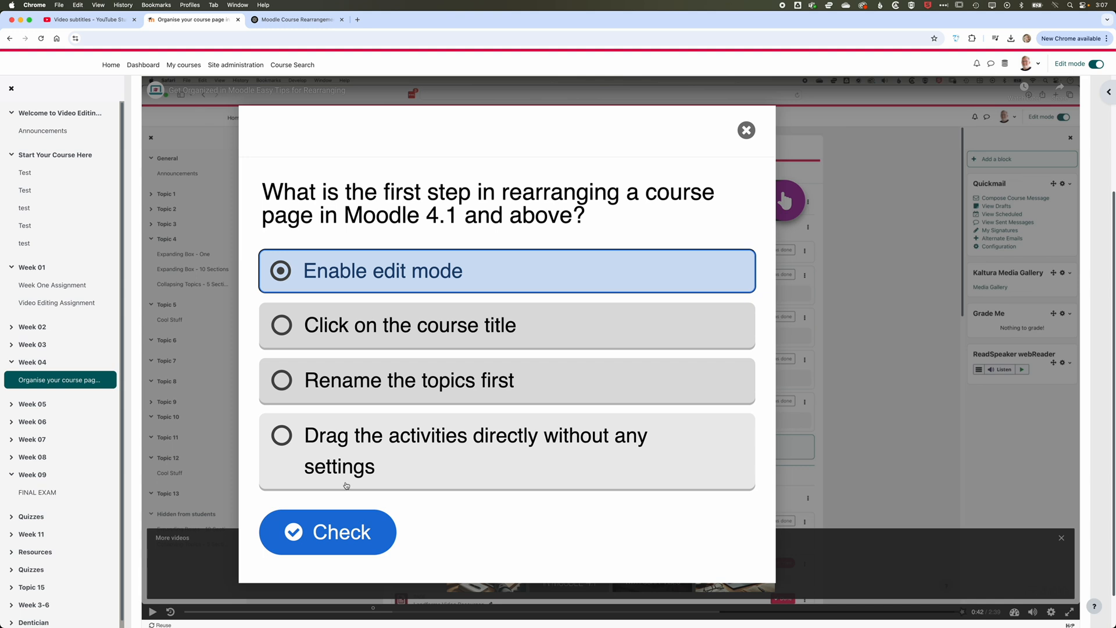
left_click(319, 540)
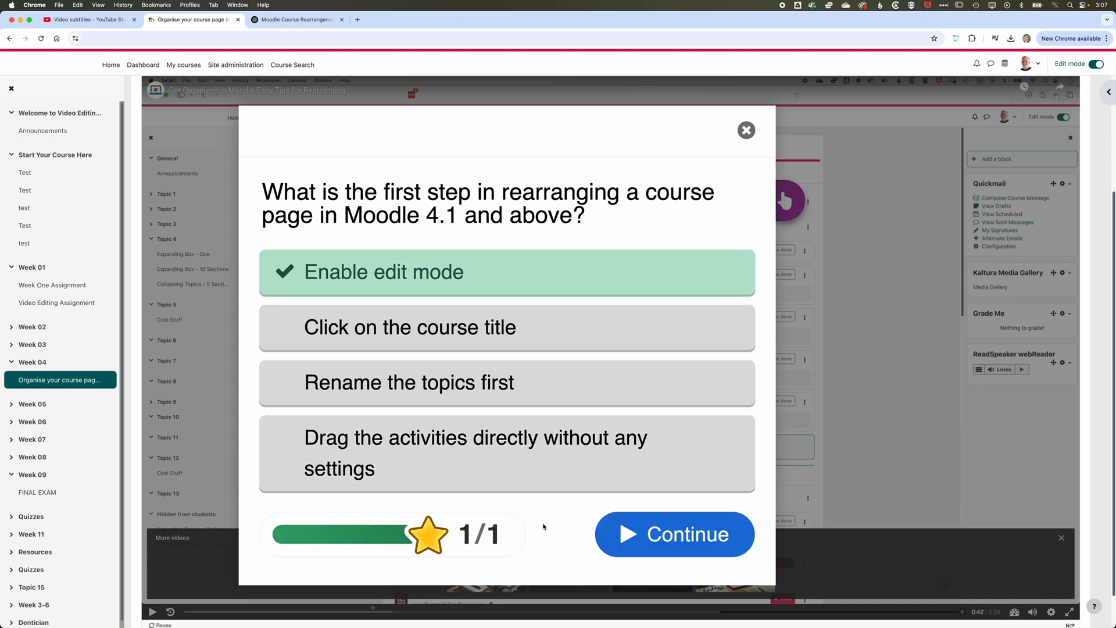
left_click(652, 537)
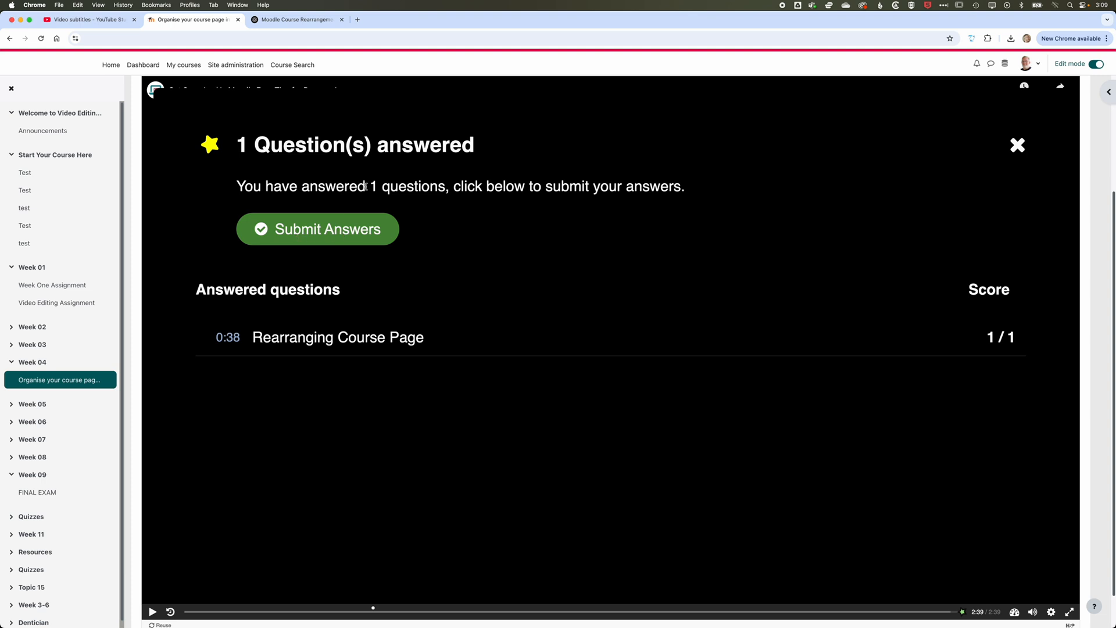
Close the answered-questions summary shown over the video without submitting the answers
scroll(366, 186, "up", 5)
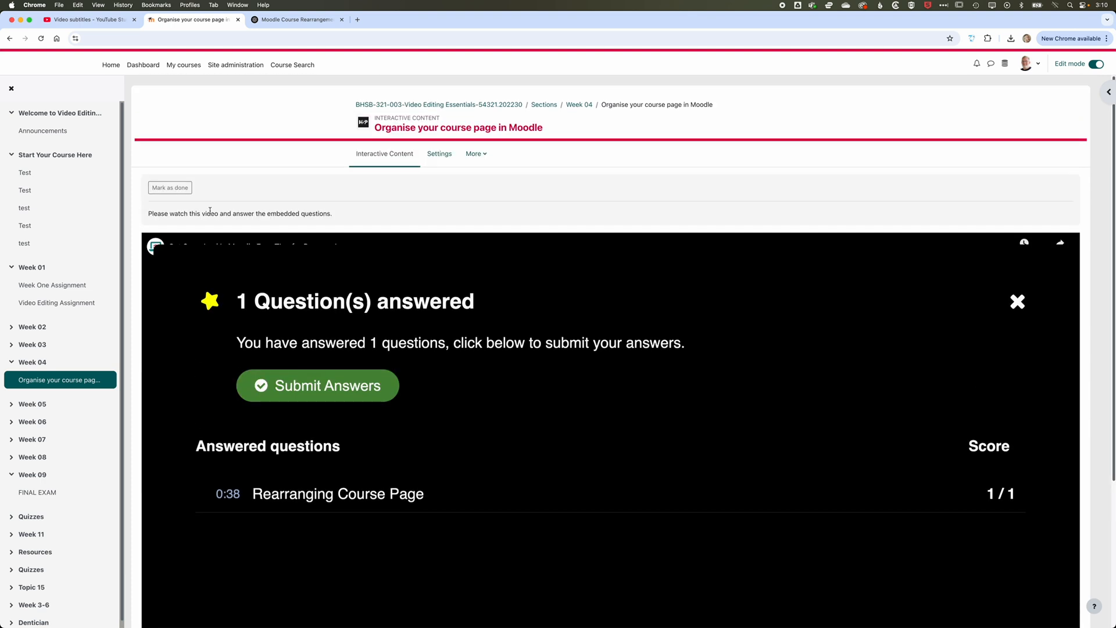
left_click(175, 187)
left_click(1018, 304)
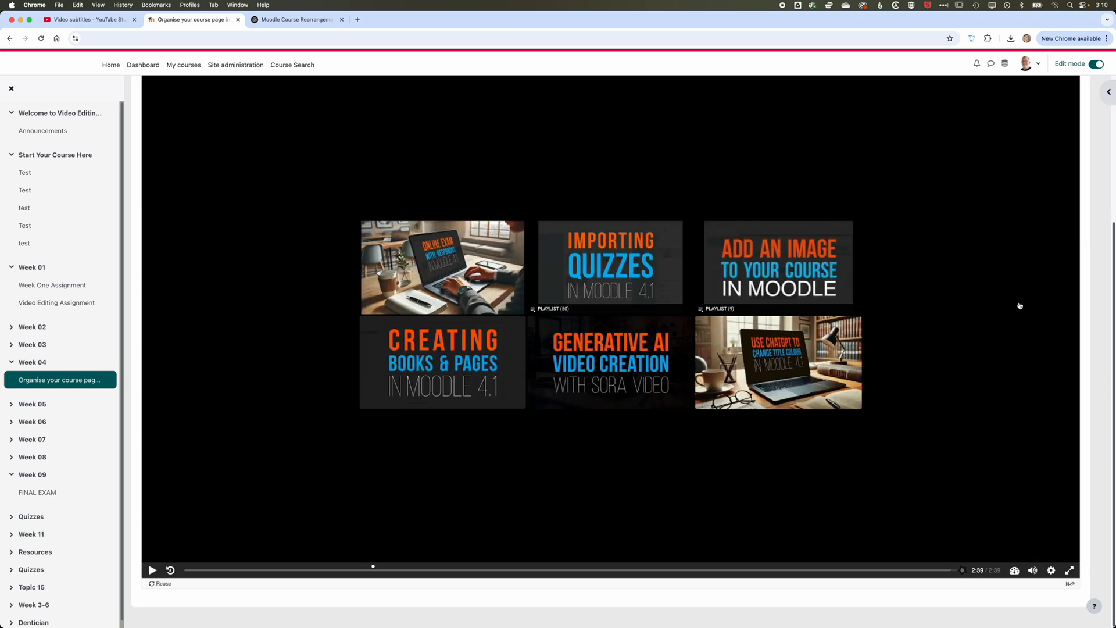
scroll(534, 188, "up", 1)
scroll(533, 188, "up", 3)
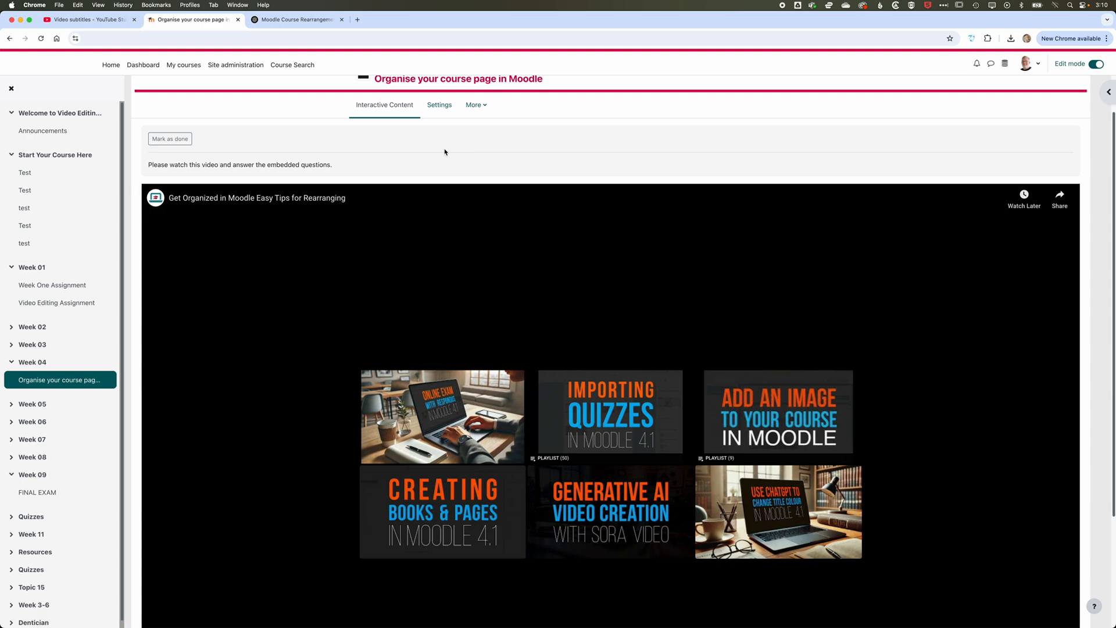
Open the settings of the "Organise your course page in Moodle" activity and review its grade options
left_click(440, 115)
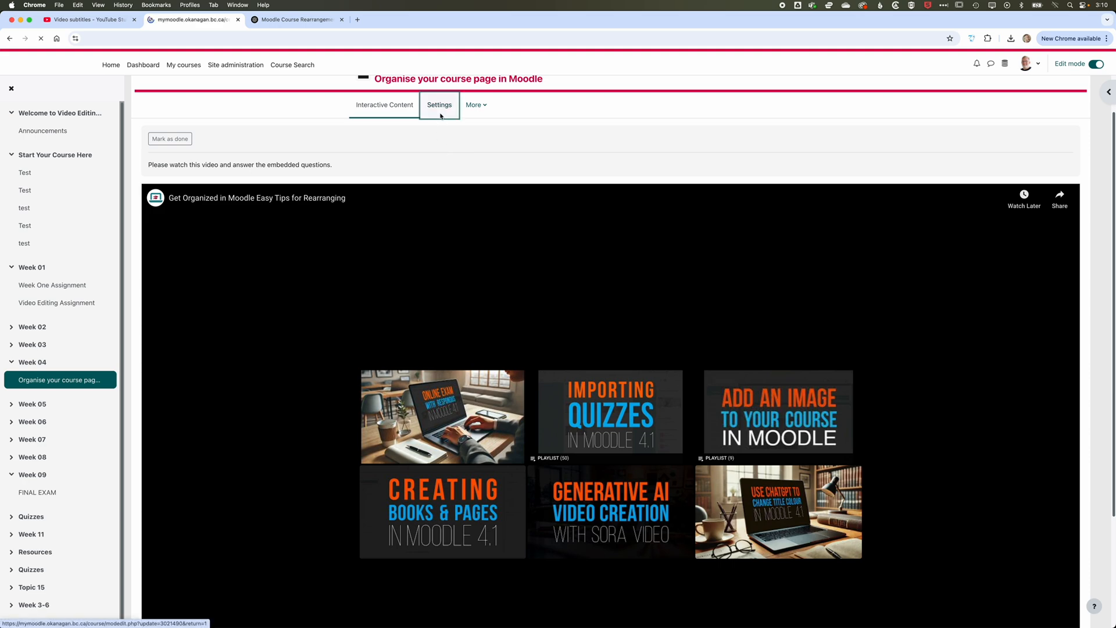
scroll(443, 286, "down", 6)
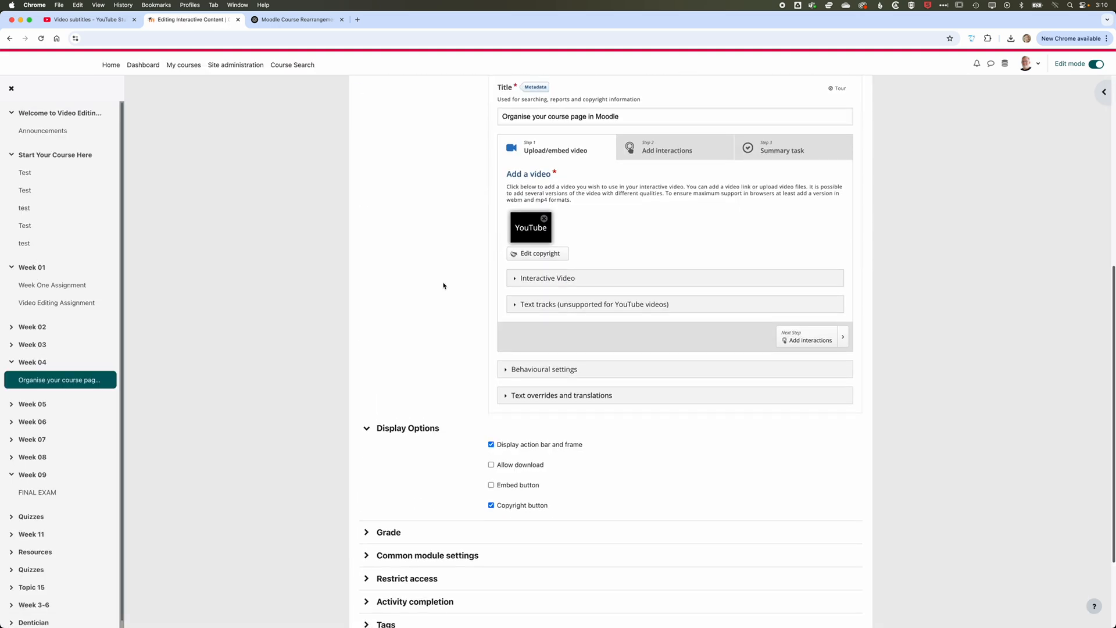
scroll(443, 285, "up", 3)
scroll(391, 413, "down", 5)
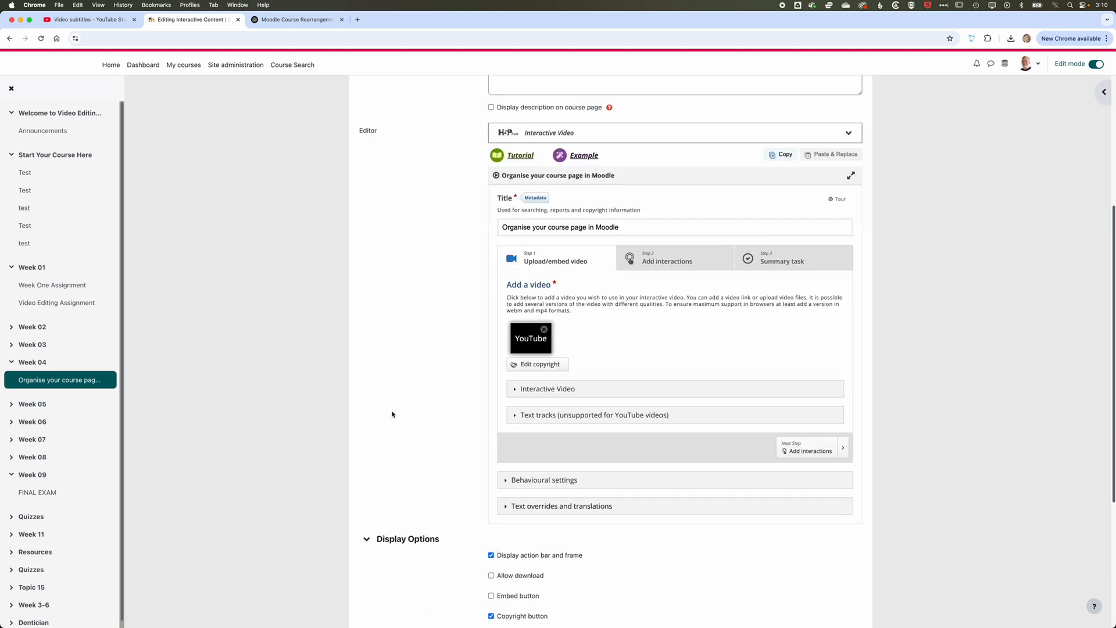
left_click(389, 415)
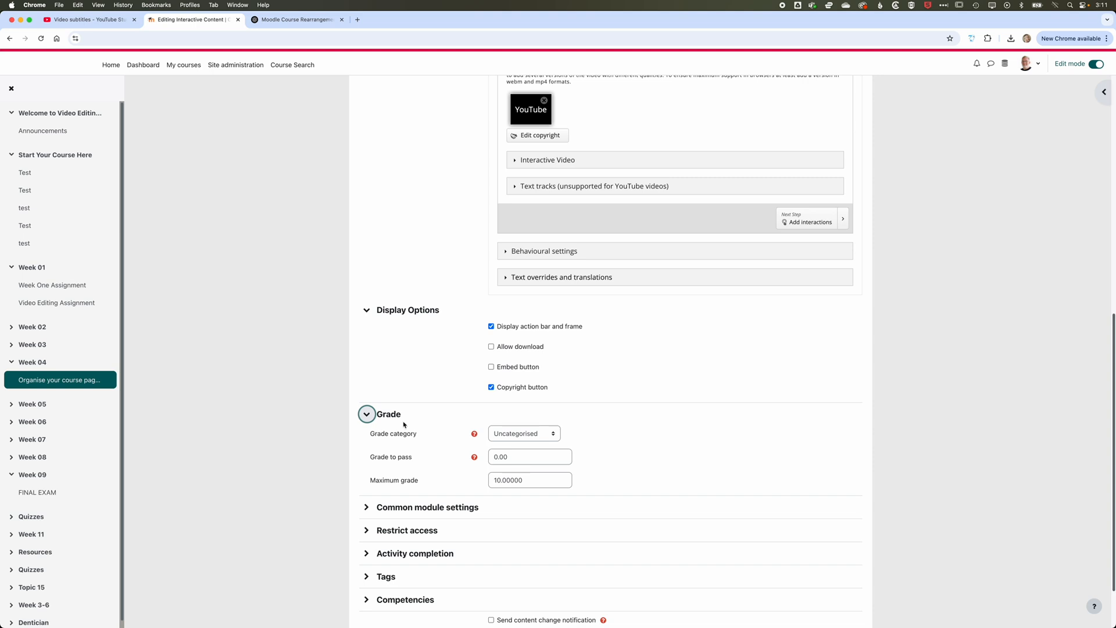
left_click(367, 415)
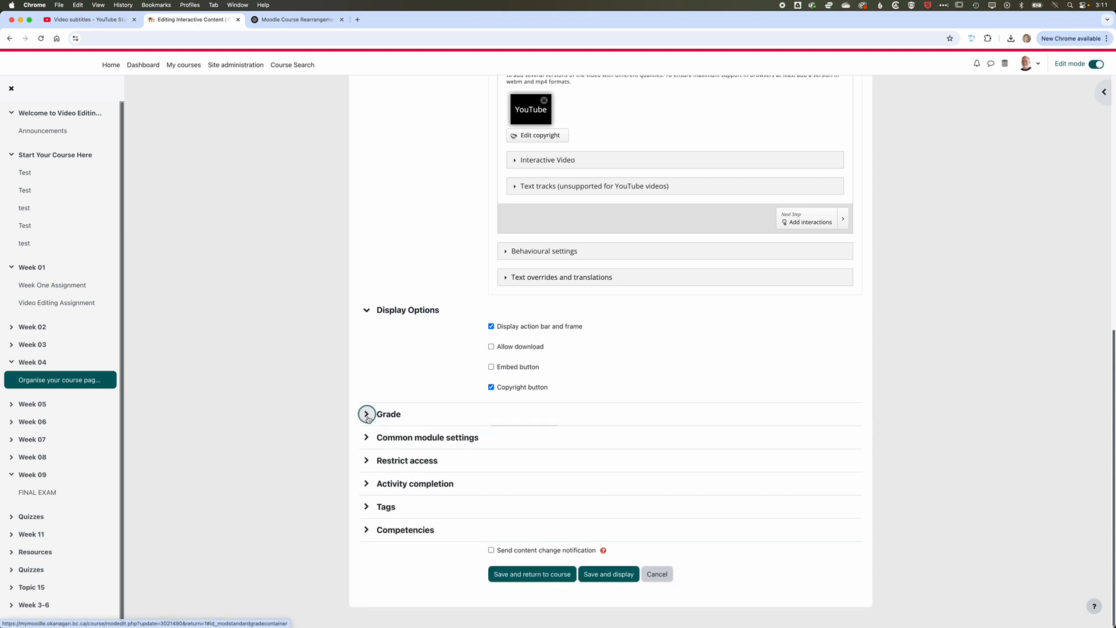
Set the activity's completion tracking to "Show activity as complete when conditions are met"
left_click(366, 484)
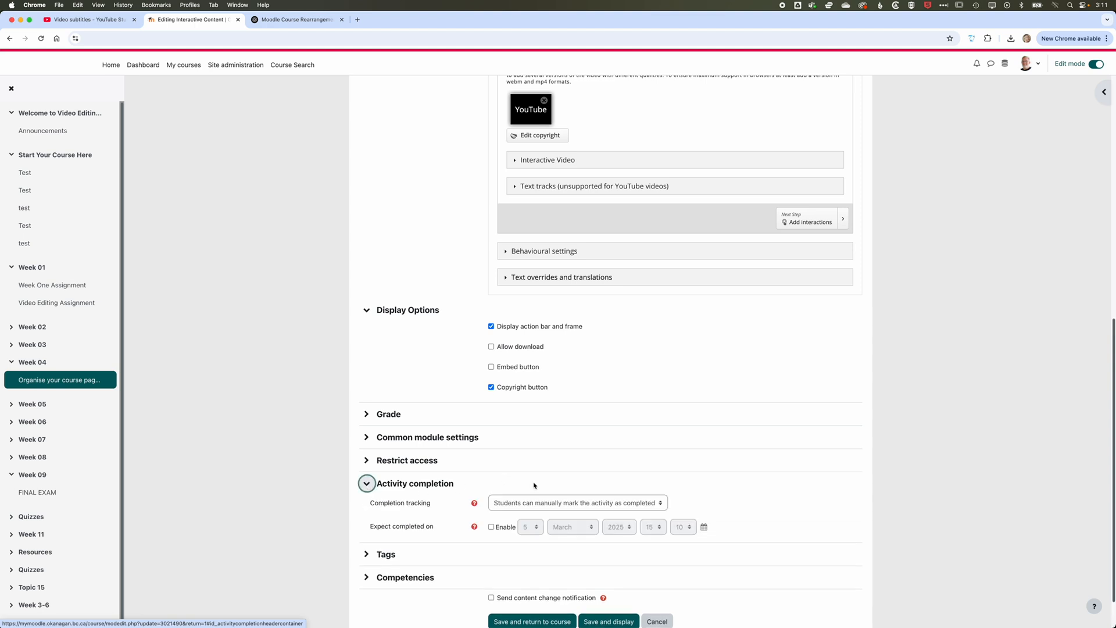
left_click(529, 503)
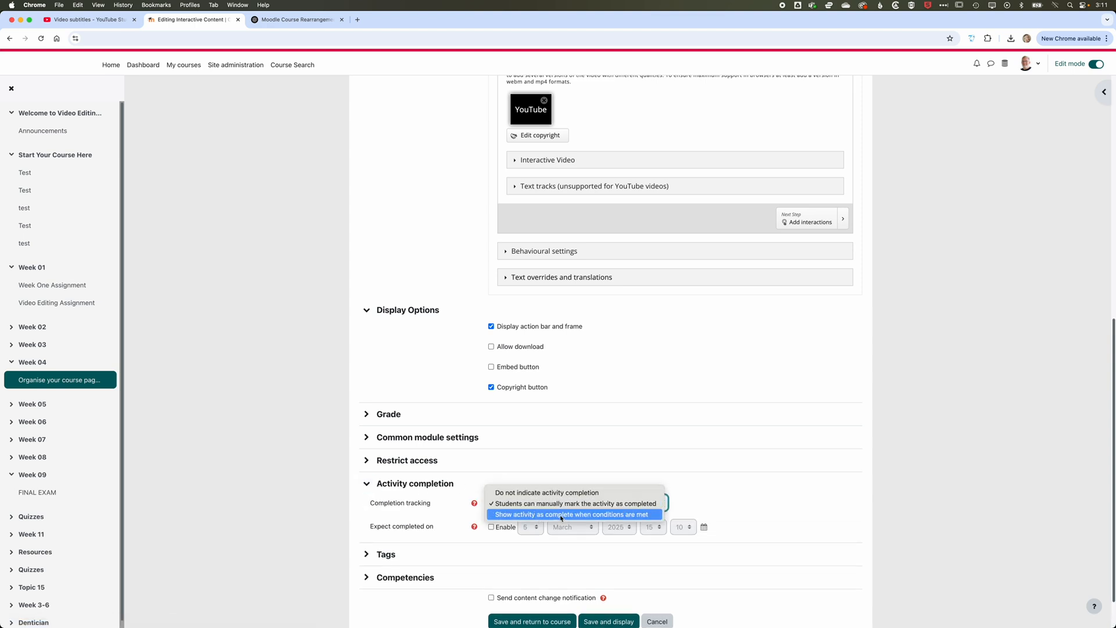
left_click(594, 515)
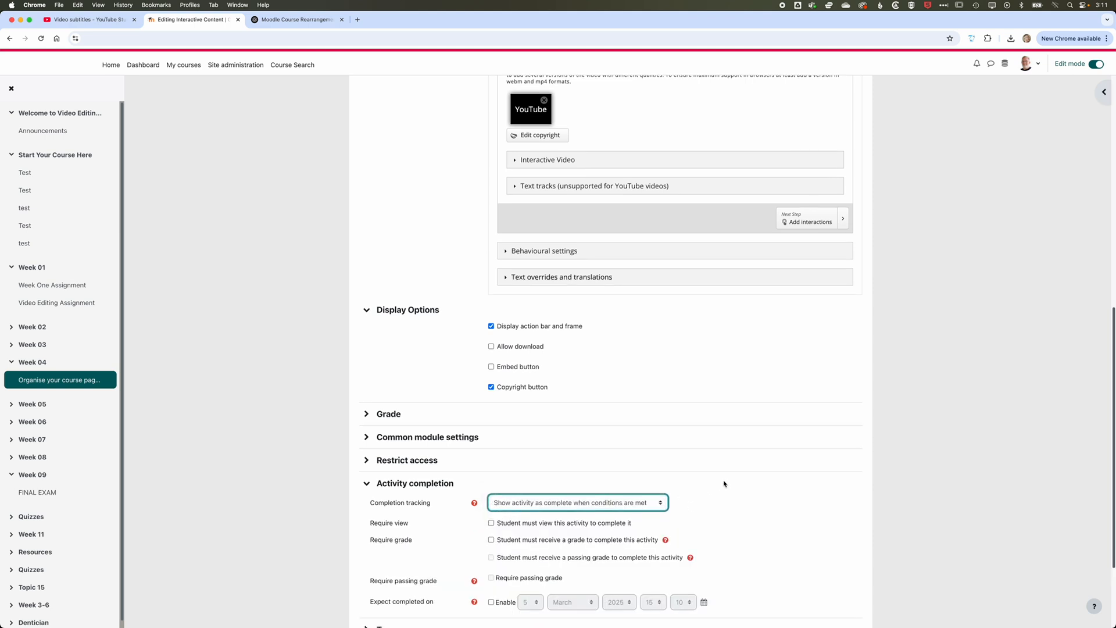
Require students to receive a grade to complete the activity, and review the Grade to pass setting
scroll(723, 483, "down", 2)
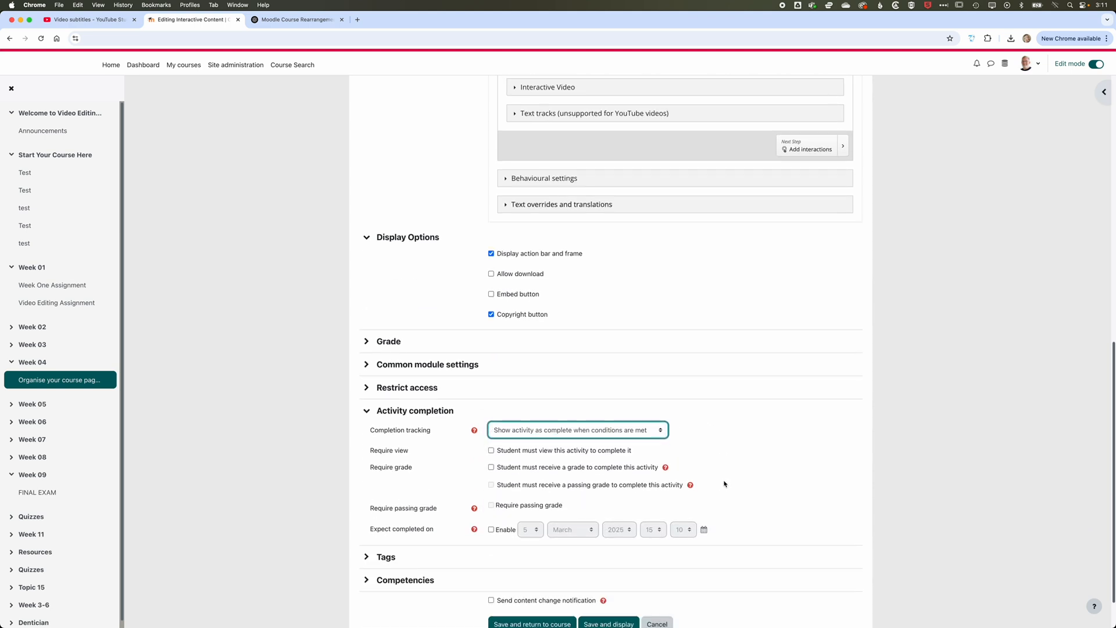
left_click(491, 467)
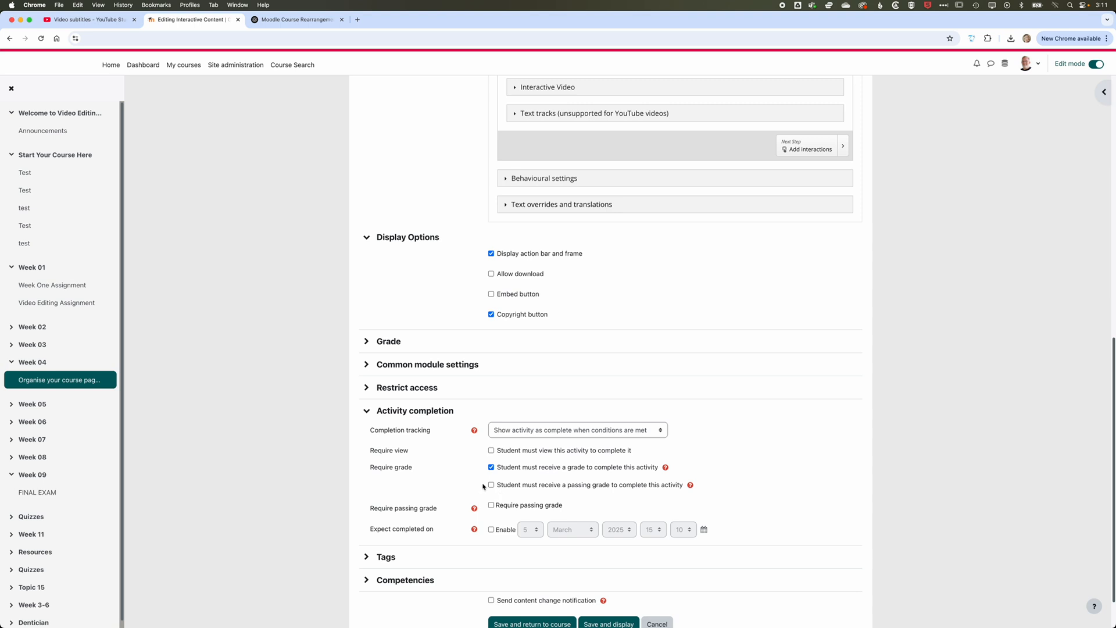
left_click(396, 345)
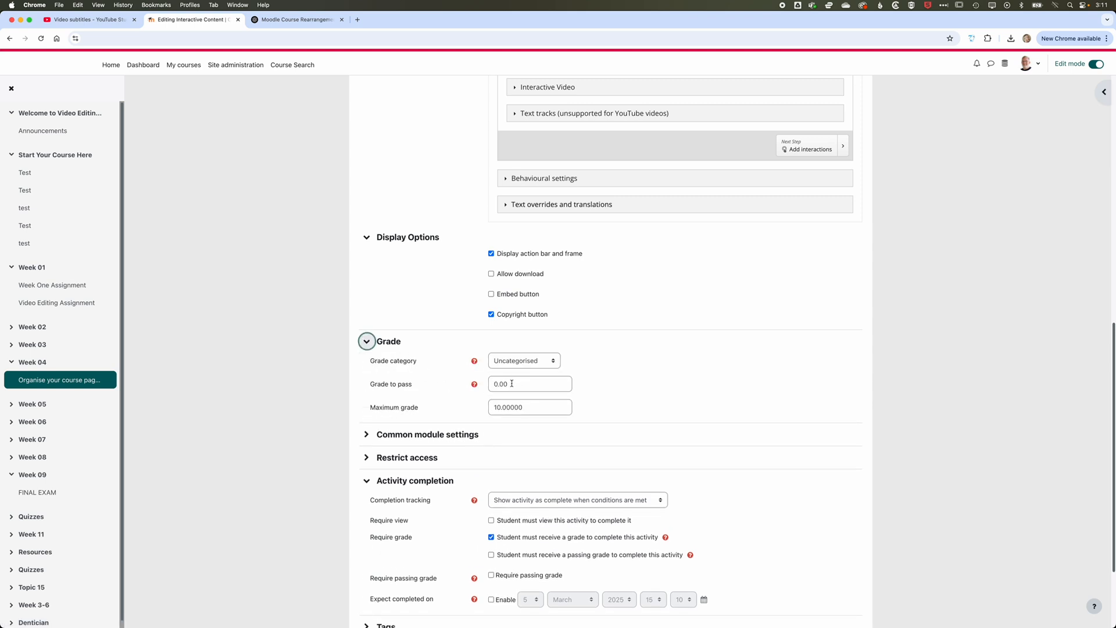
double_click(511, 382)
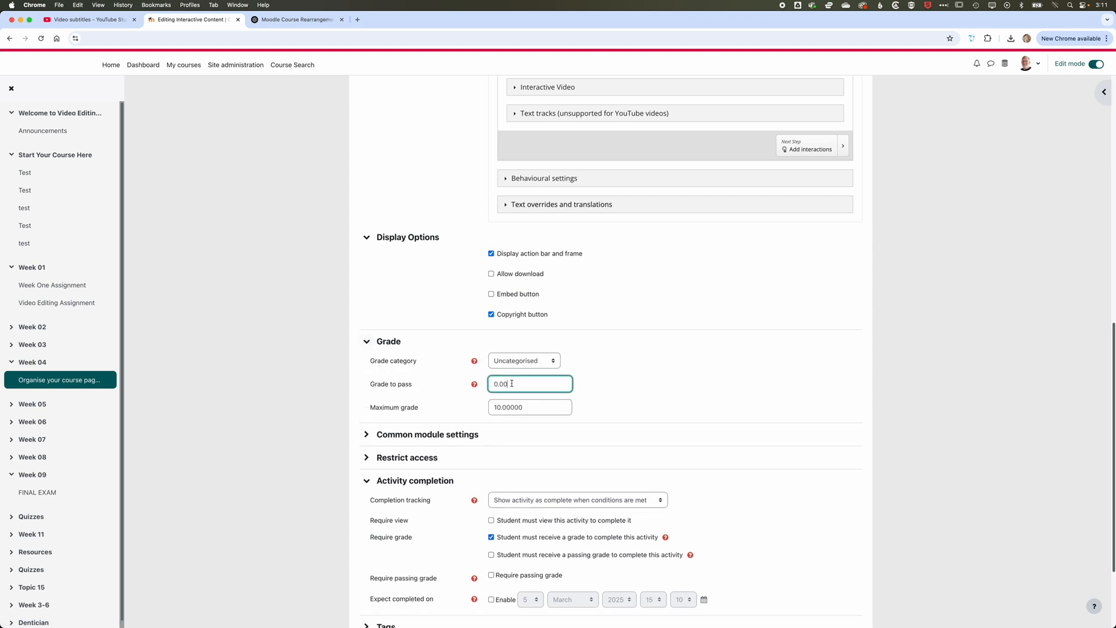
left_click(449, 401)
scroll(734, 489, "down", 5)
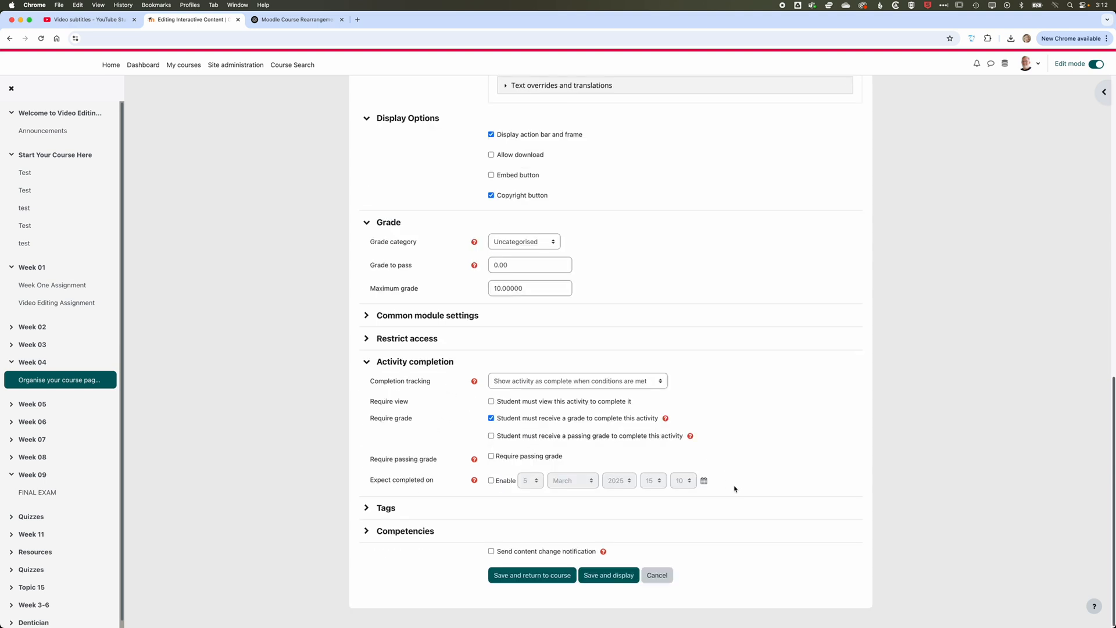
Save and display the activity, and dismiss the data reset notice
left_click(606, 575)
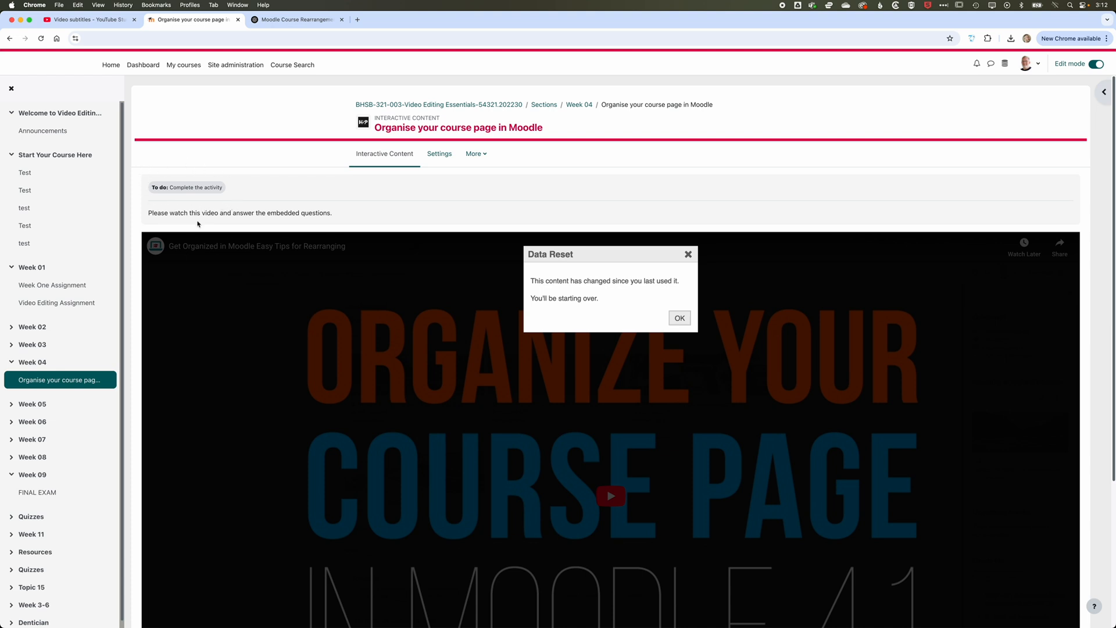
left_click(680, 320)
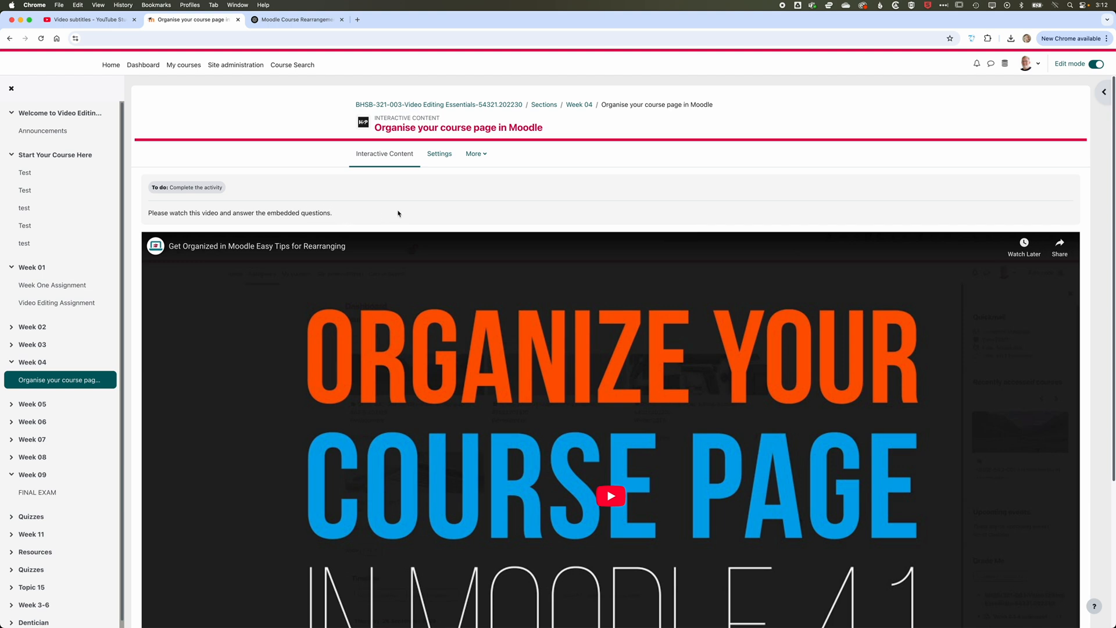
Reopen the activity's settings and pause the video at about 1:32 in the interaction editor
left_click(439, 154)
scroll(678, 386, "down", 3)
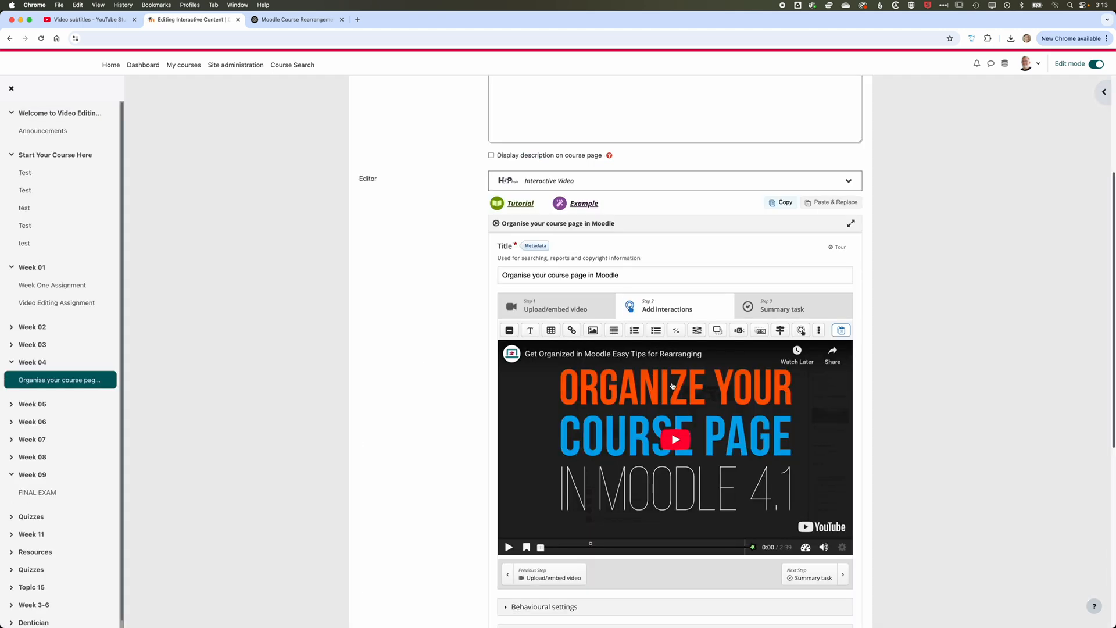
scroll(673, 386, "down", 1)
scroll(673, 386, "down", 2)
left_click(642, 492)
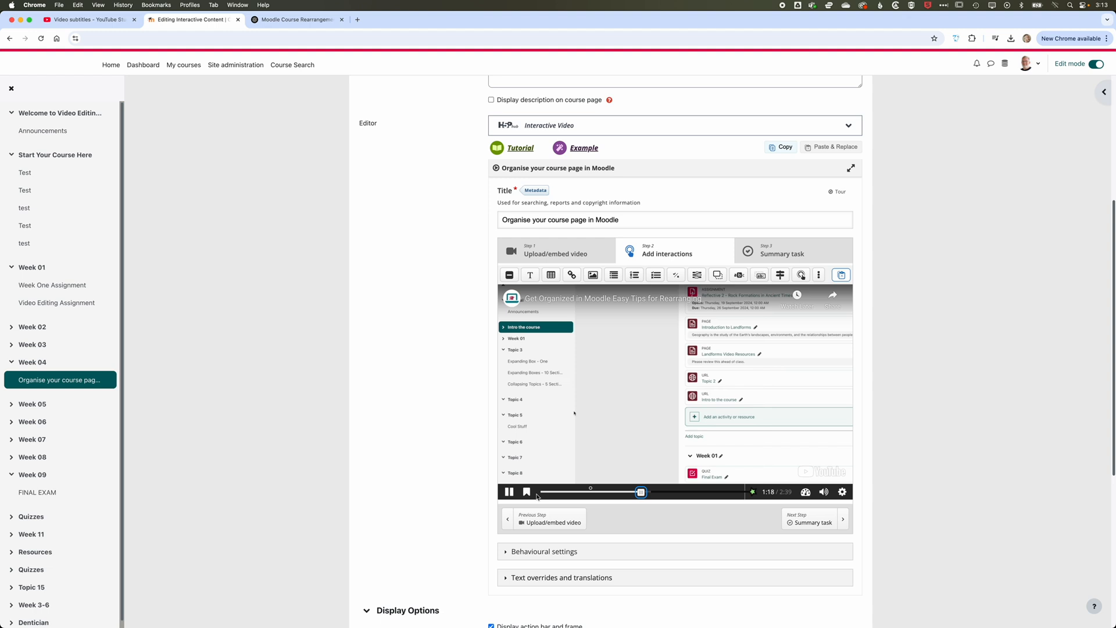
left_click(508, 493)
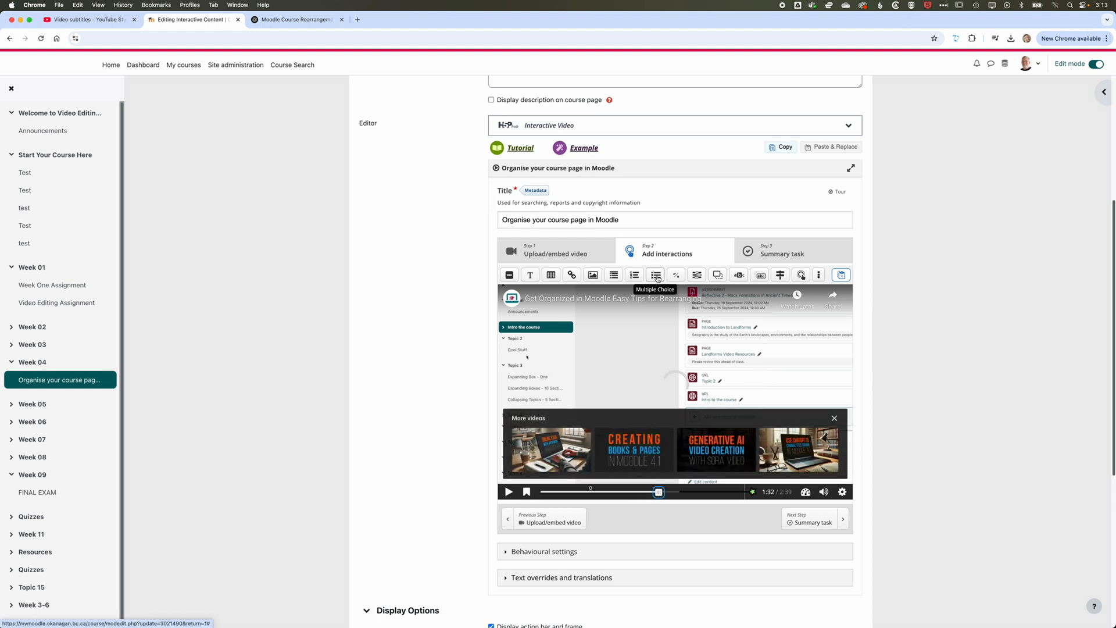
Add a True/False question at this point of the video with the label and title "Drag and Drop"
left_click(680, 279)
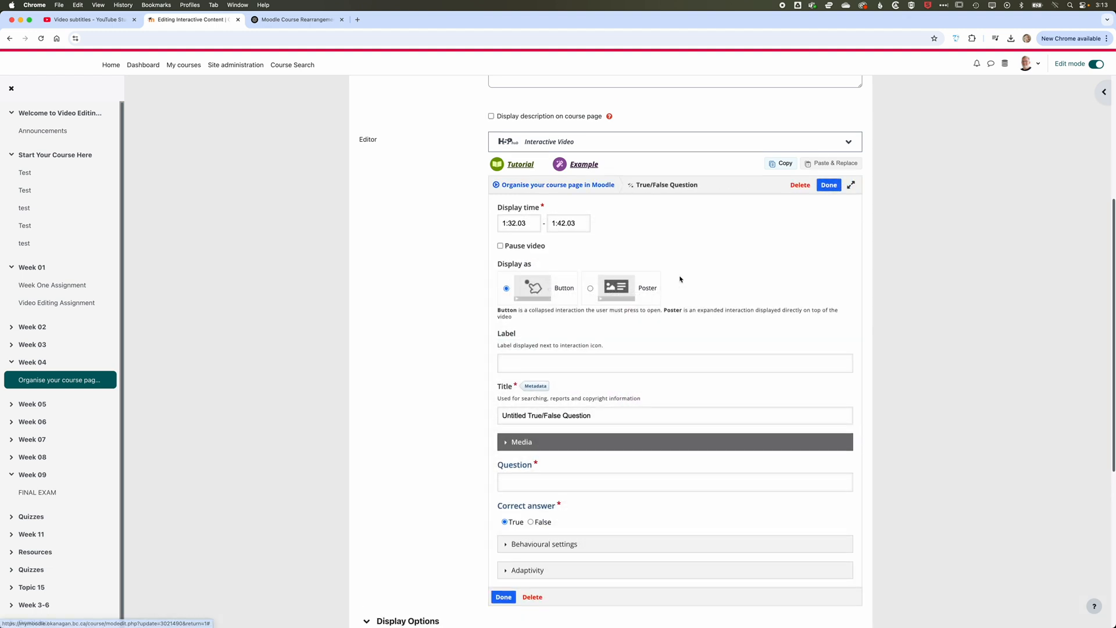
type("Drag")
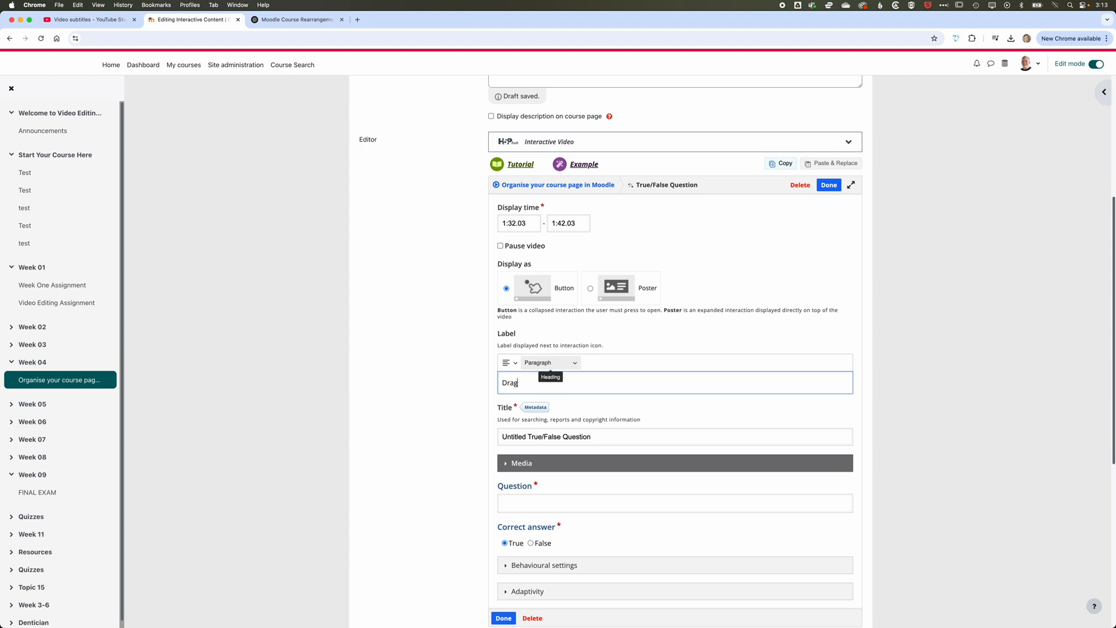
type(" and Drop")
scroll(594, 438, "down", 1)
triple_click(593, 439)
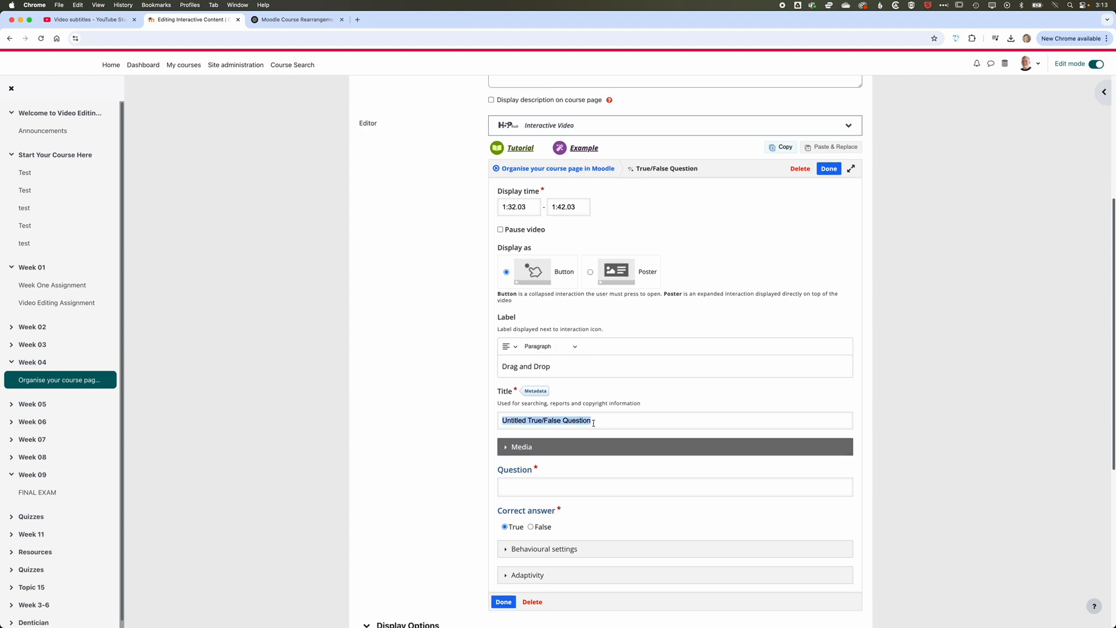
type("Drag and Drop")
Enter the question "It is not possible to drag and drop topics in Moodle 4.1.", set False as the correct answer, and finish the interaction
left_click(542, 486)
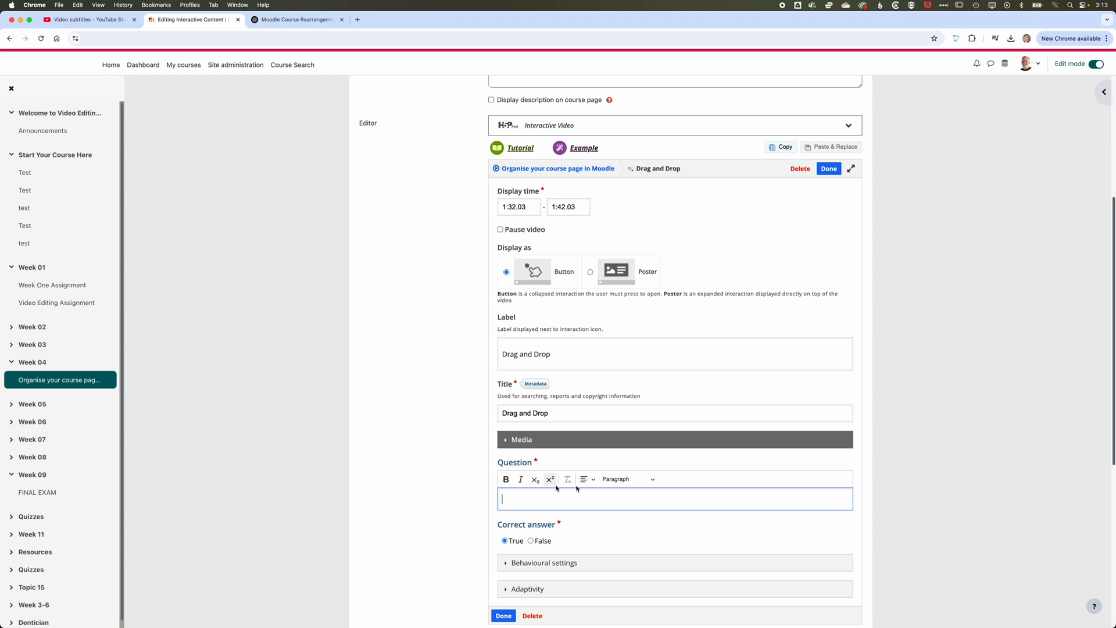
type("It is not possible to t")
type("rag and drop topics in Mooel")
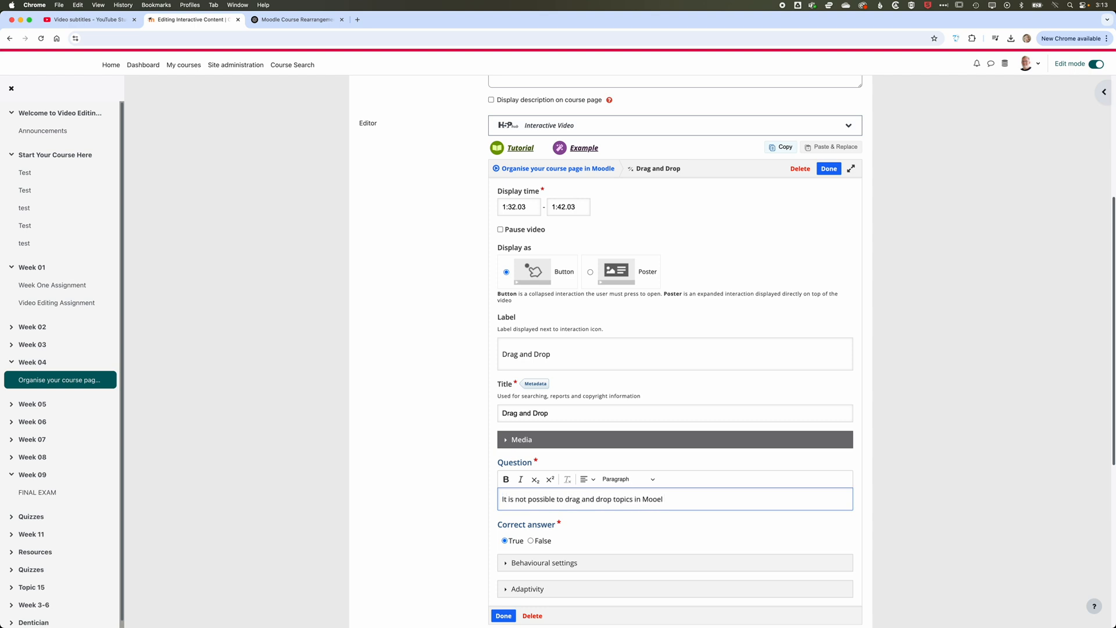
type("e 4.1.")
left_click(530, 541)
left_click(504, 615)
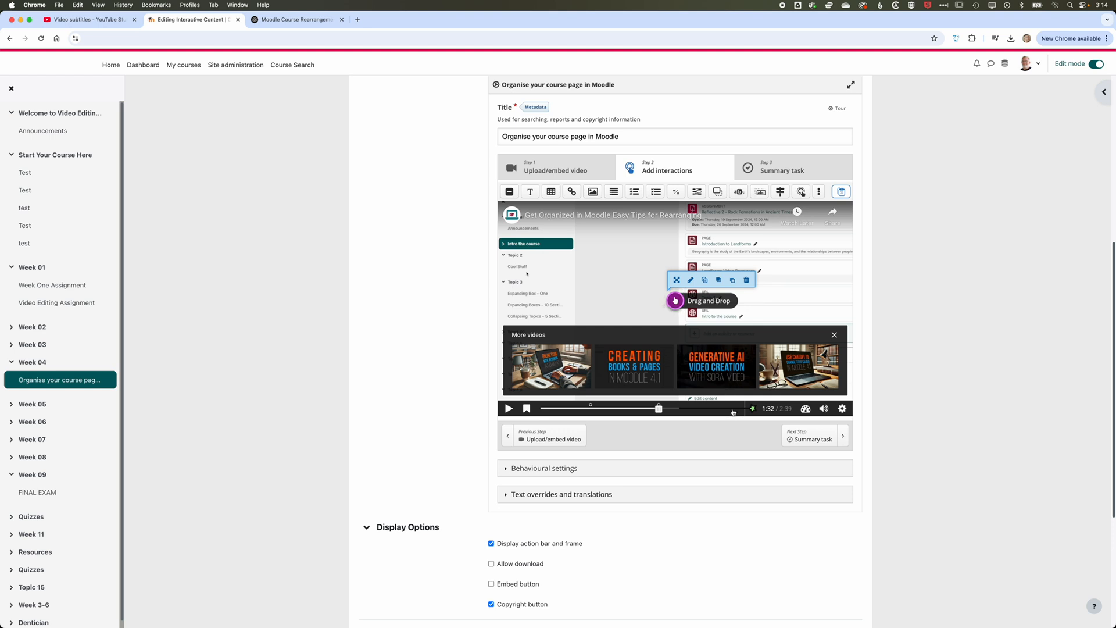
Copy the text of question 4 about managing unfinished content from the ChatGPT conversation and return to the Moodle editor
left_click(286, 20)
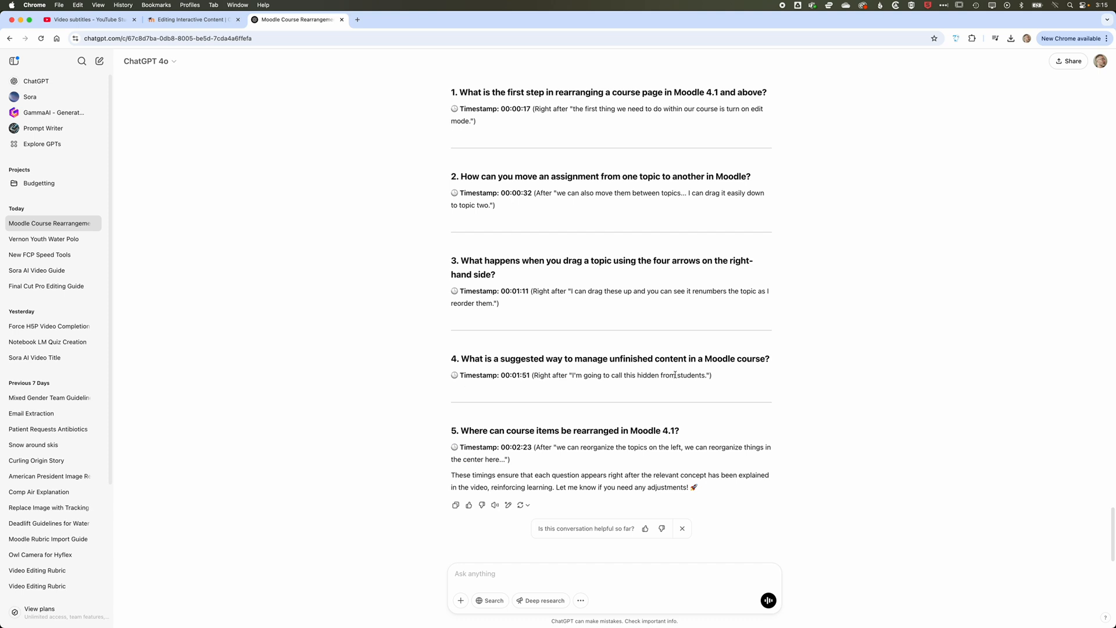
scroll(605, 245, "up", 10)
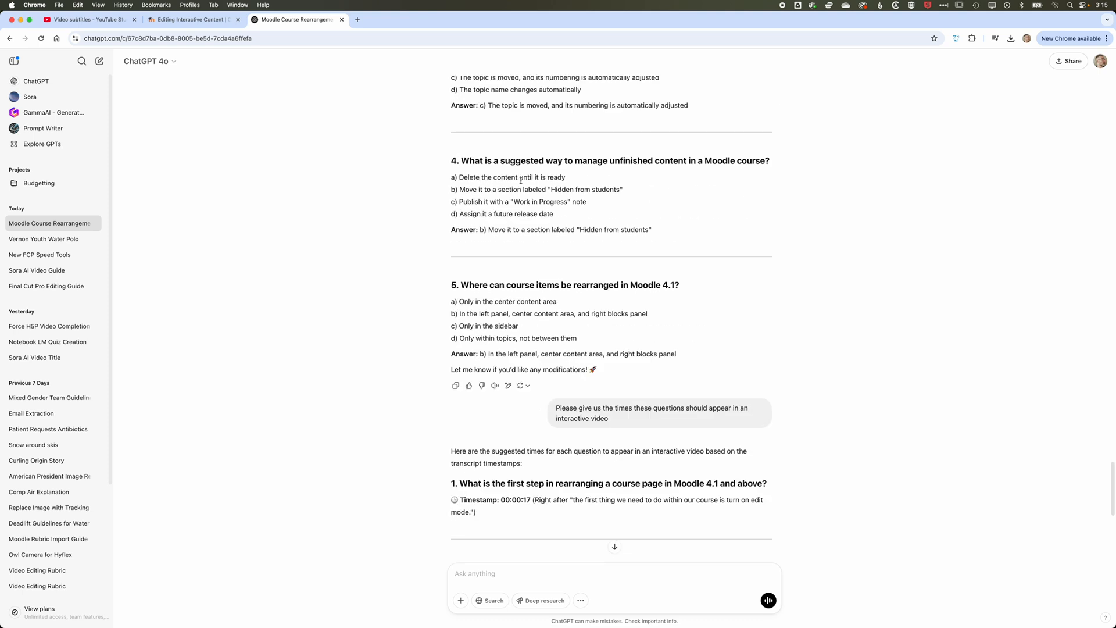
left_click_drag(463, 160, 768, 170)
key("ctrl+shift+Tab")
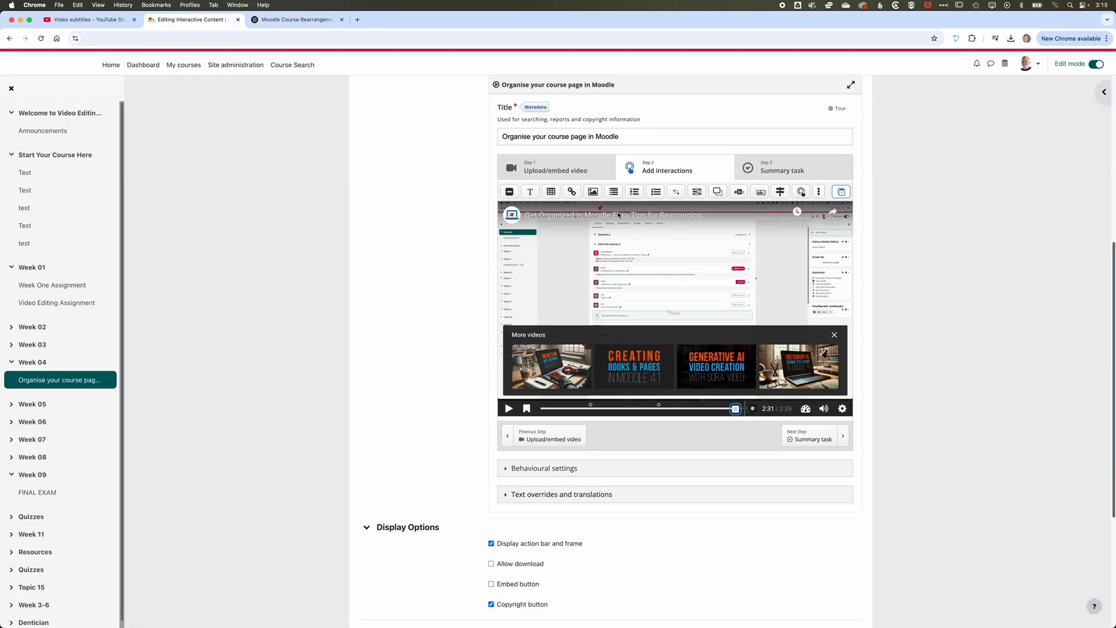
Add a multiple choice interaction labelled "Content in development" asking "What is a suggested way to manage unfinished content in a Moodle course?"
left_click(655, 196)
left_click(627, 263)
type("Content in development")
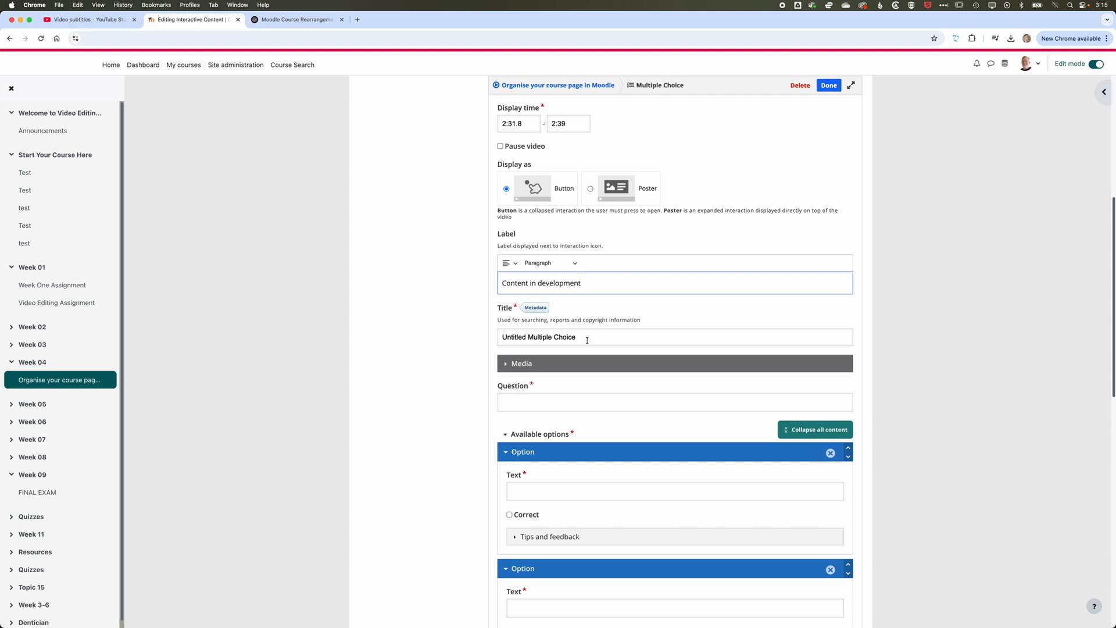
left_click(550, 405)
type("What is a suggested way to manage unfinished content in a Moodle course?")
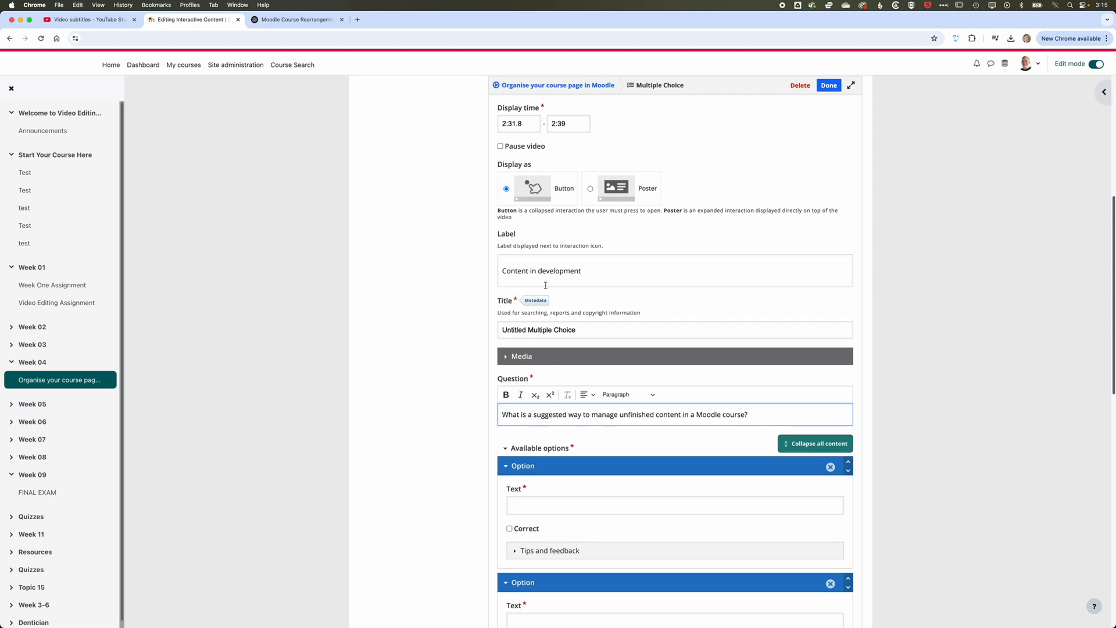
Copy the label "Content in development" into the multiple choice question's title
left_click(512, 271)
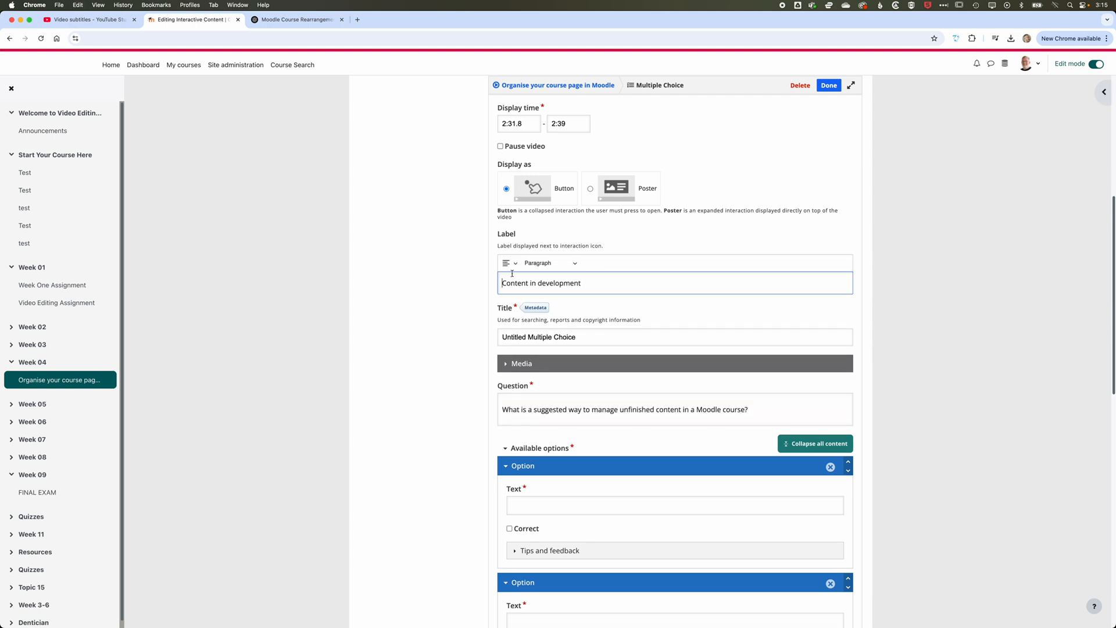
key("super+a")
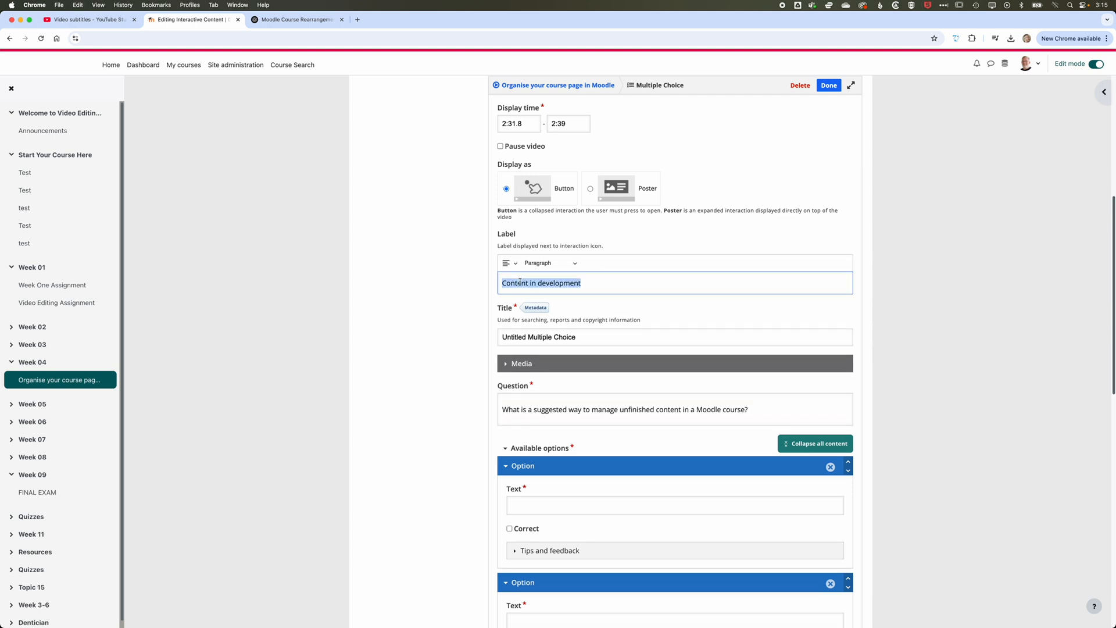
key("super+c")
left_click(535, 338)
key("super+a")
key("super+v")
Add two options and fill the four with ChatGPT's question 4 answers, from "Delete the content until it is ready" to "Assign it a future release date"
scroll(592, 426, "down", 3)
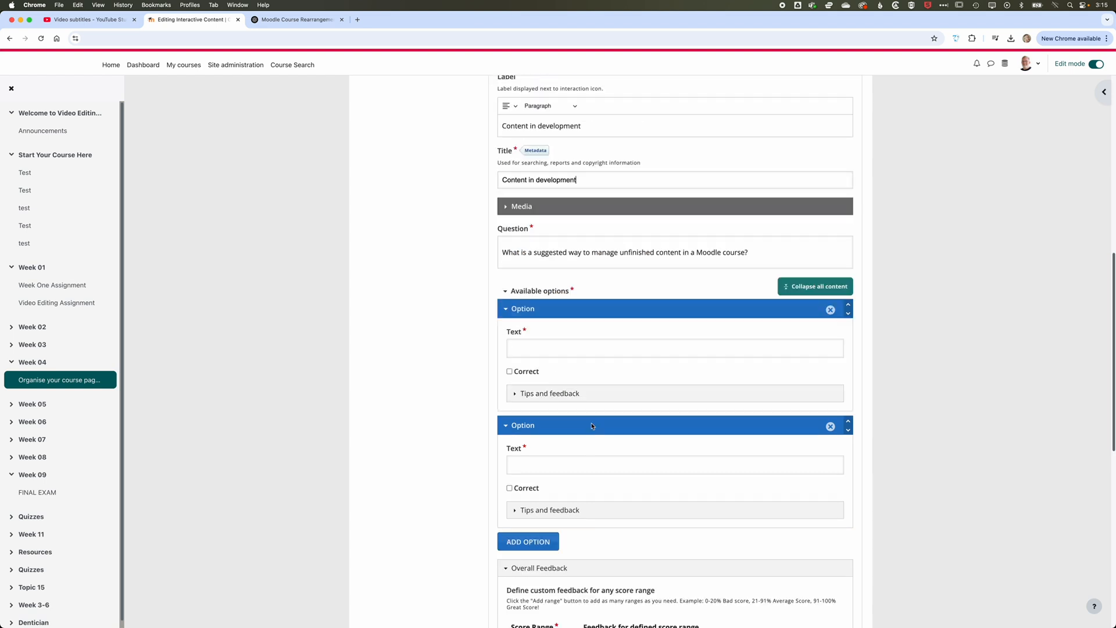
left_click(531, 461)
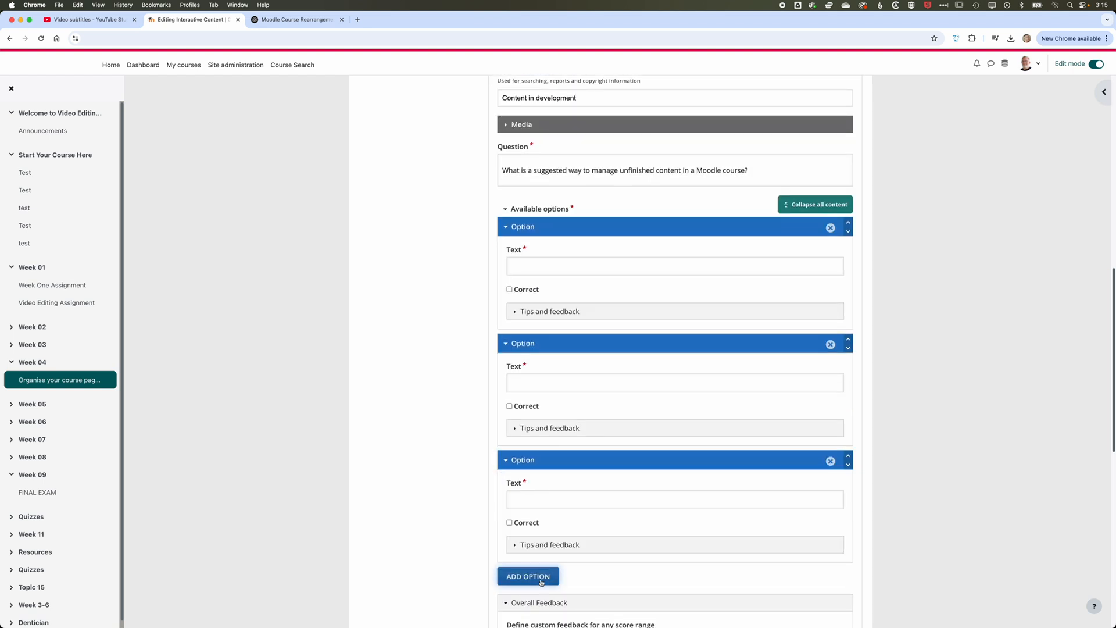
left_click(540, 582)
left_click(300, 19)
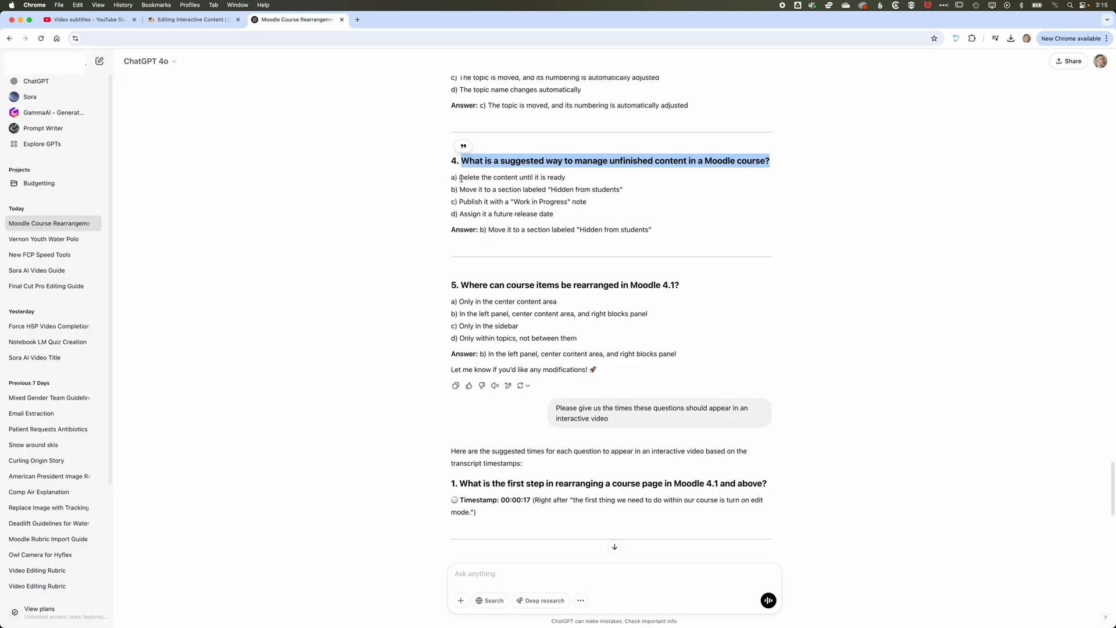
left_click_drag(460, 177, 565, 177)
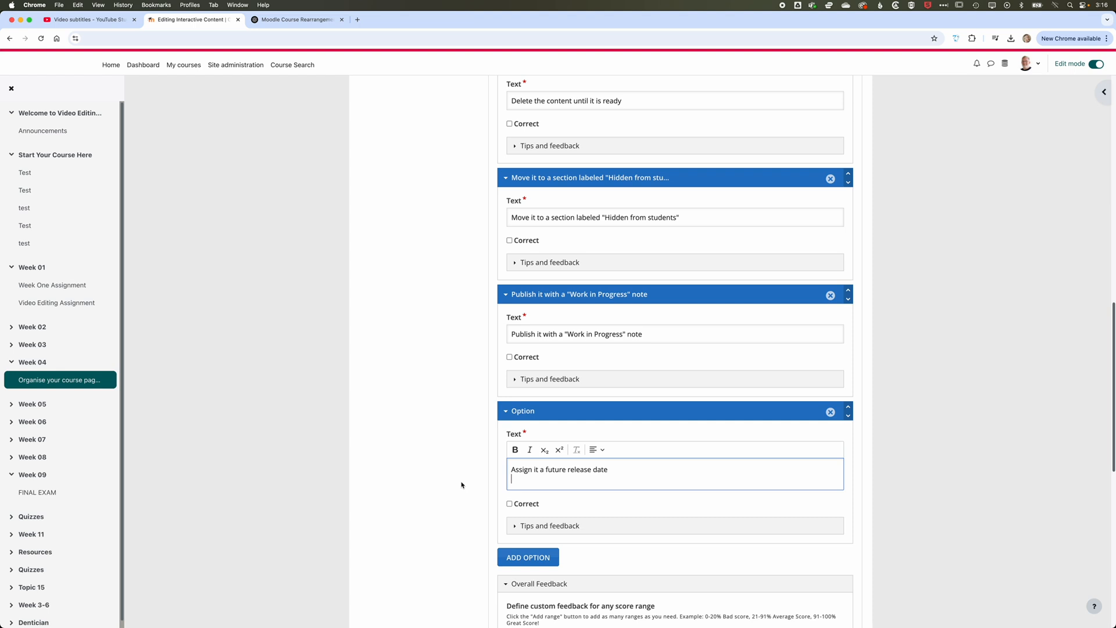
scroll(462, 486, "down", 1)
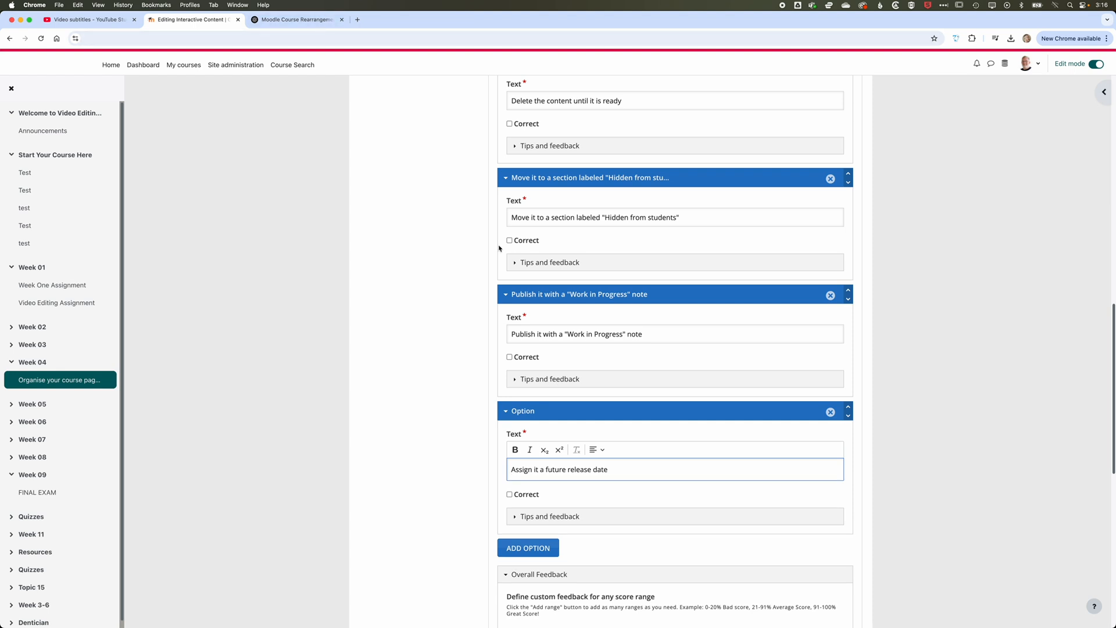
scroll(537, 210, "up", 1)
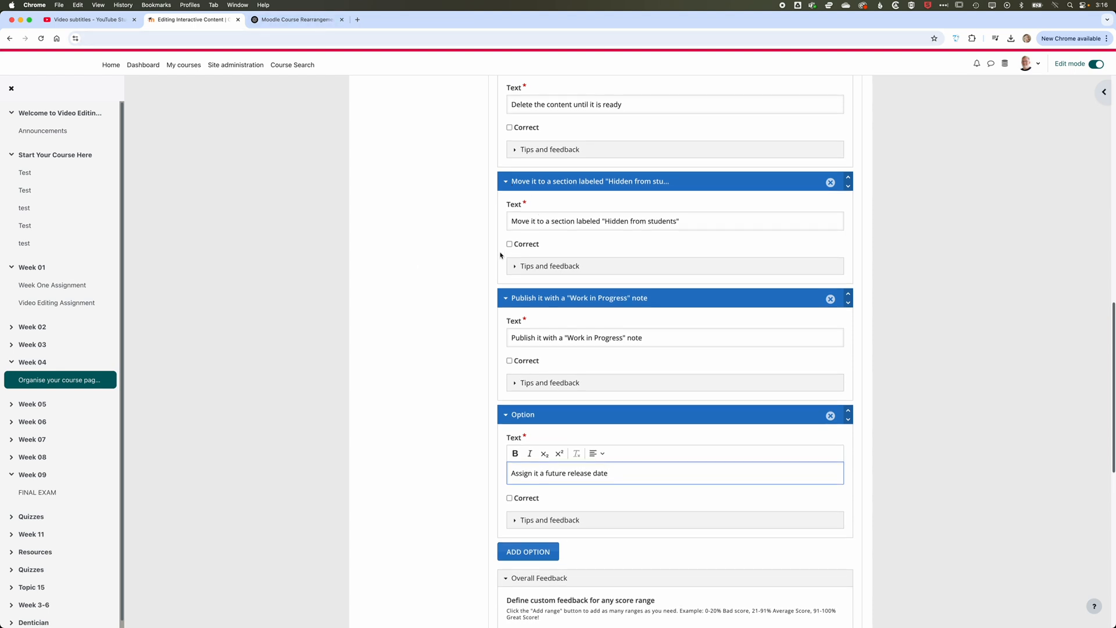
Mark the option "Move it to a section labeled "Hidden from students"" as correct and finish the multiple choice question
left_click(510, 245)
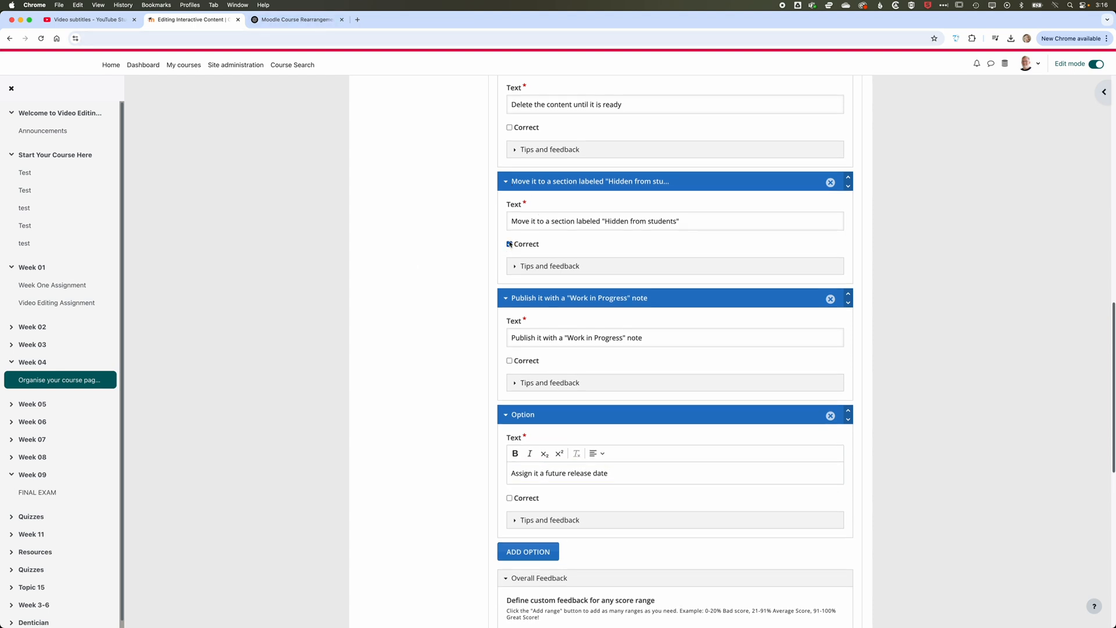
scroll(475, 340, "down", 5)
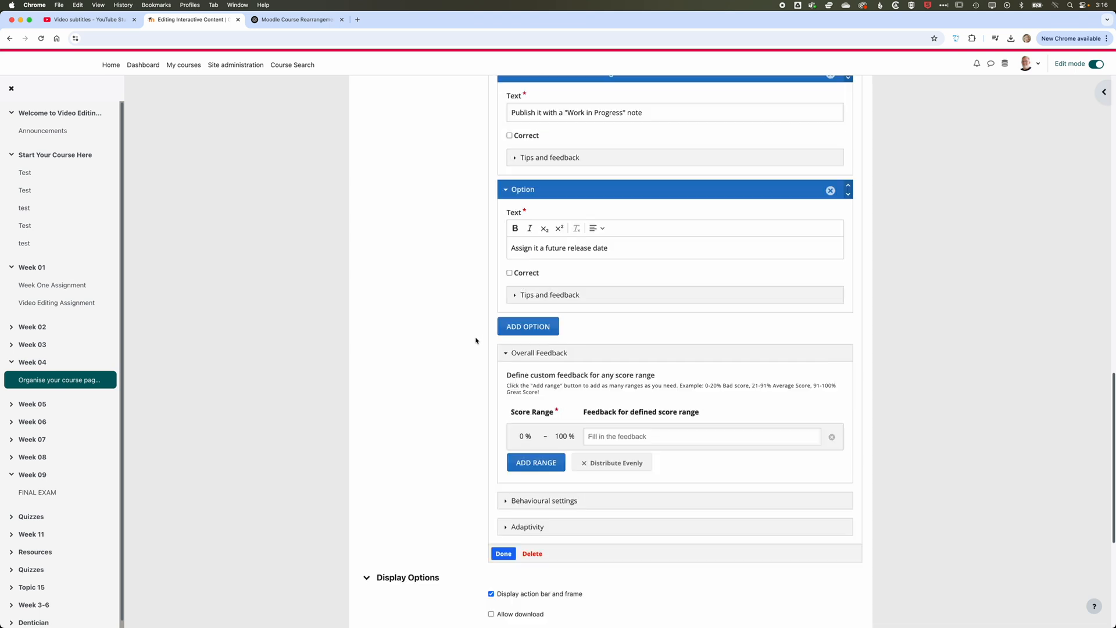
scroll(475, 340, "down", 3)
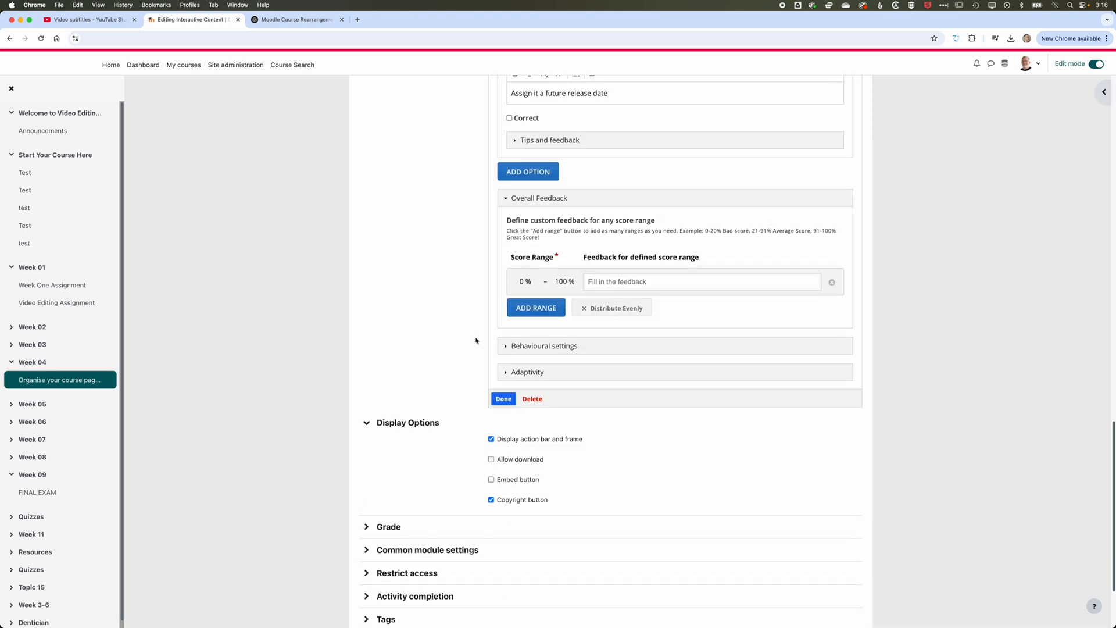
left_click(504, 400)
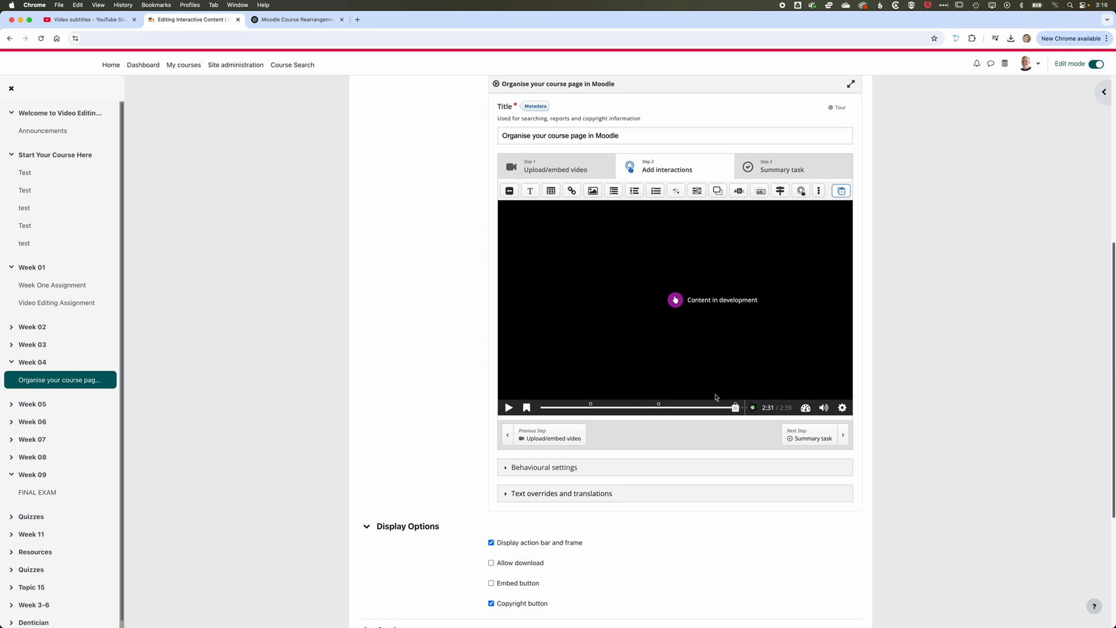
Open the summary task, then switch to ChatGPT and request 3 summaries of 300 characters where 2 are false and one is true
left_click(828, 439)
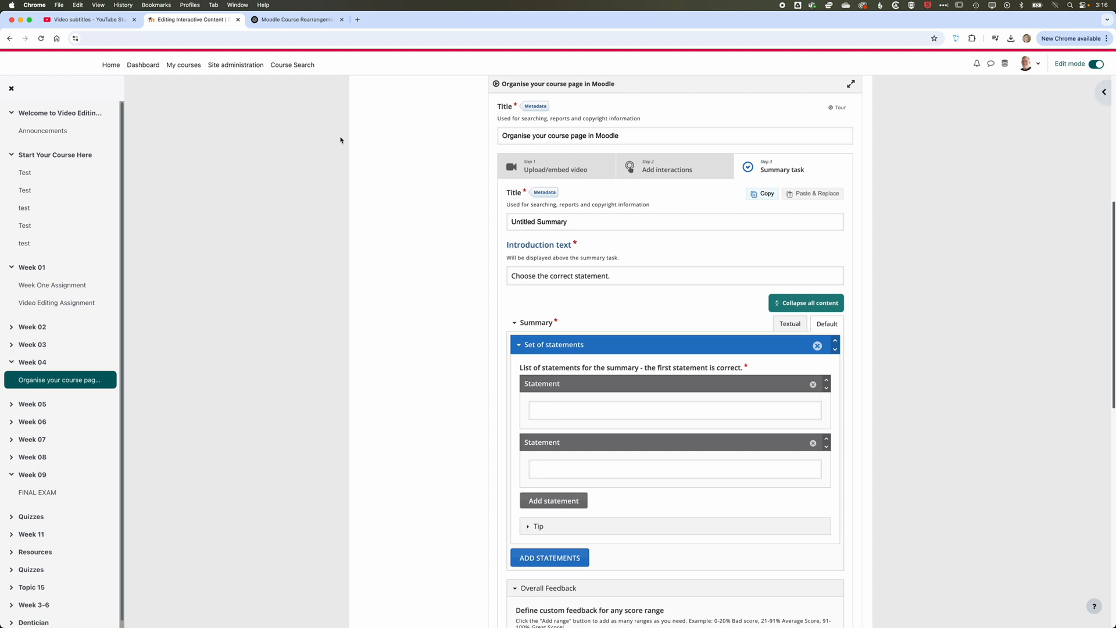
left_click(295, 20)
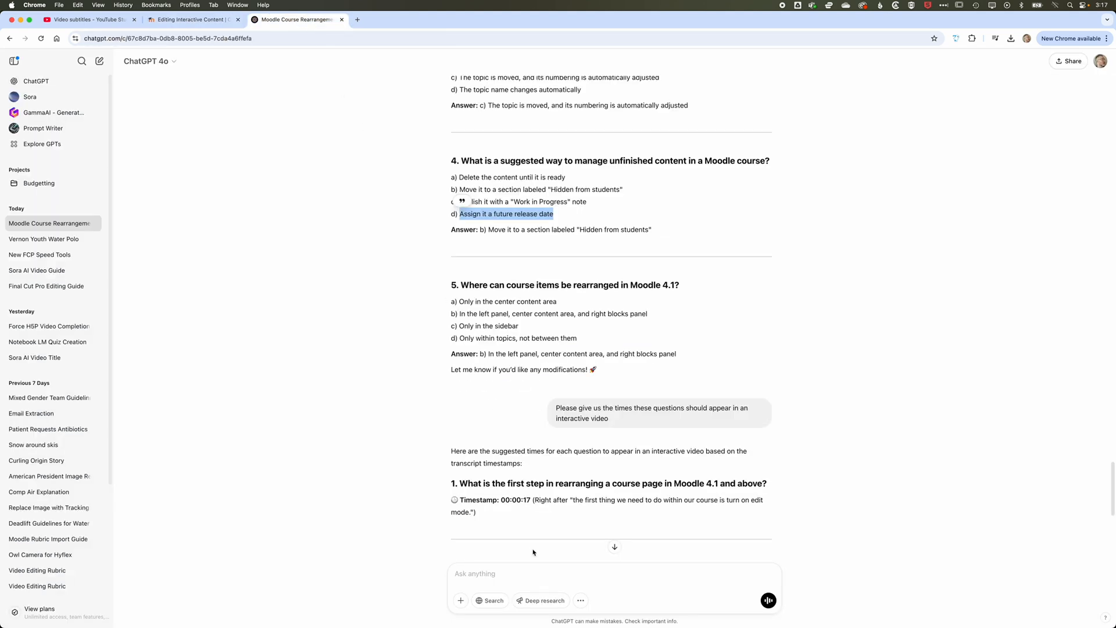
left_click(533, 573)
type("Write 3 summaryes of 300 characters where 2 are false and one is true")
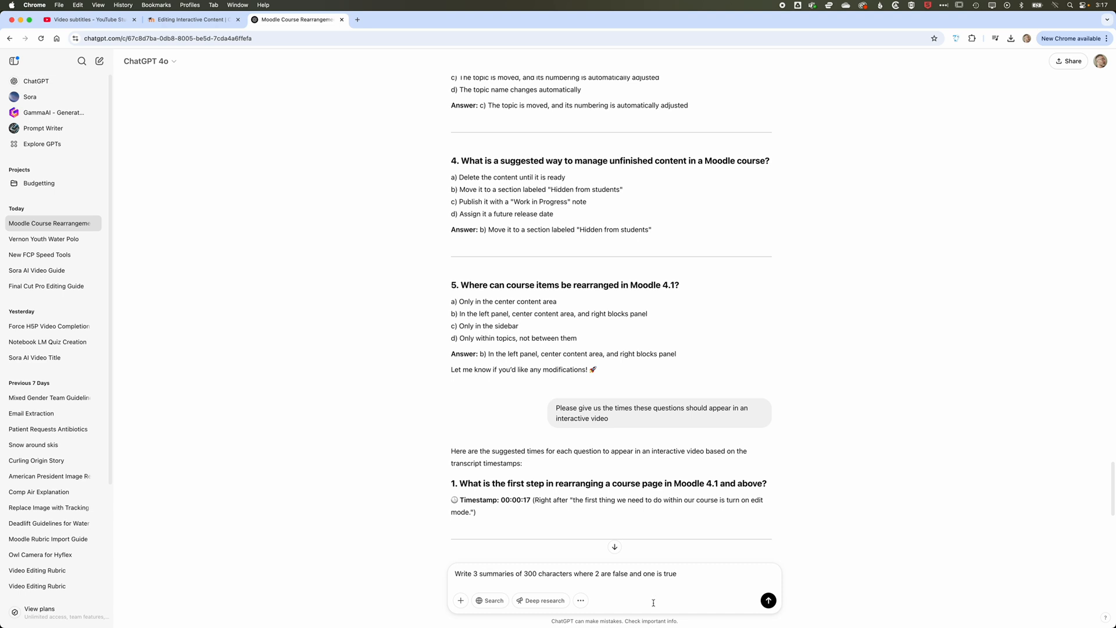
key("Return")
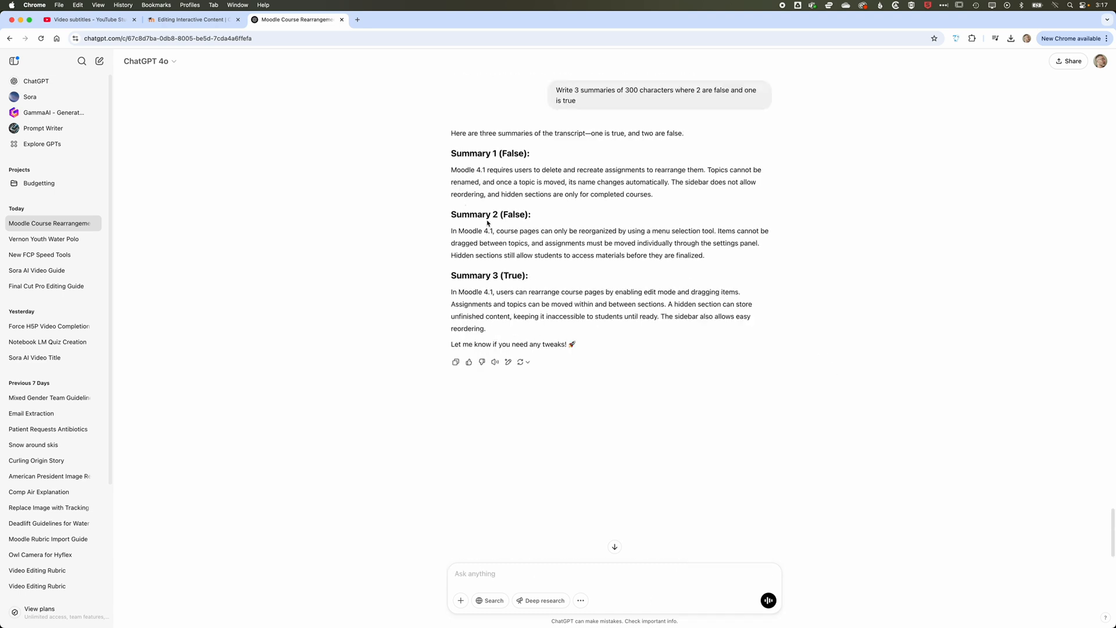
Copy ChatGPT's false Summary 1 into the second statement of the Moodle summary task
left_click_drag(451, 169, 653, 195)
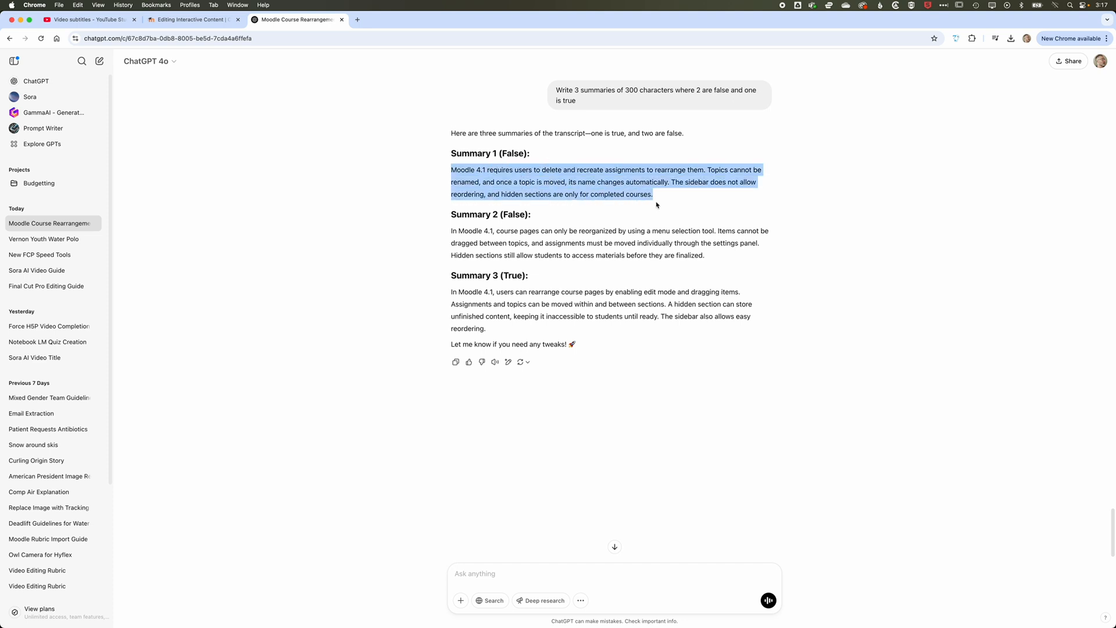
left_click(194, 20)
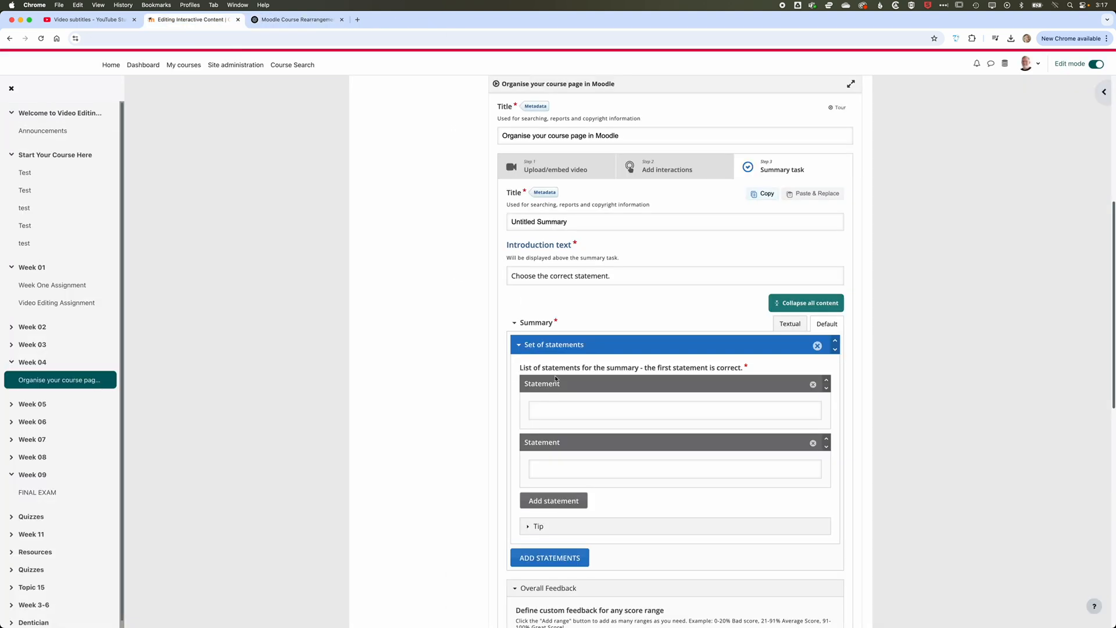
left_click(571, 468)
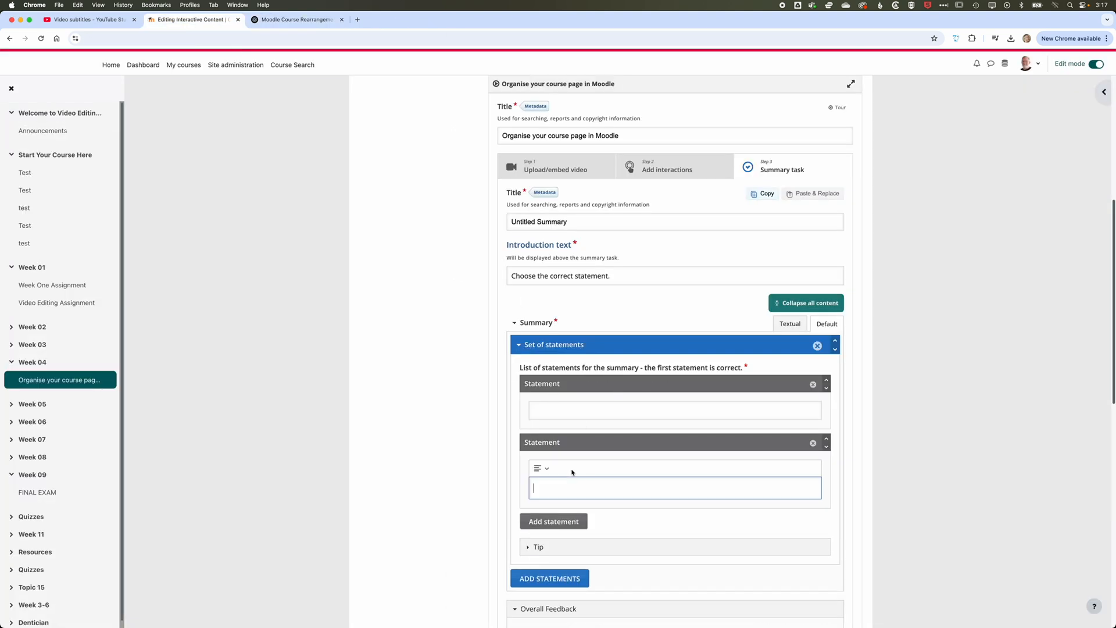
key("super+v")
Add a third statement to the summary task and fill it with ChatGPT's false Summary 2
left_click(567, 544)
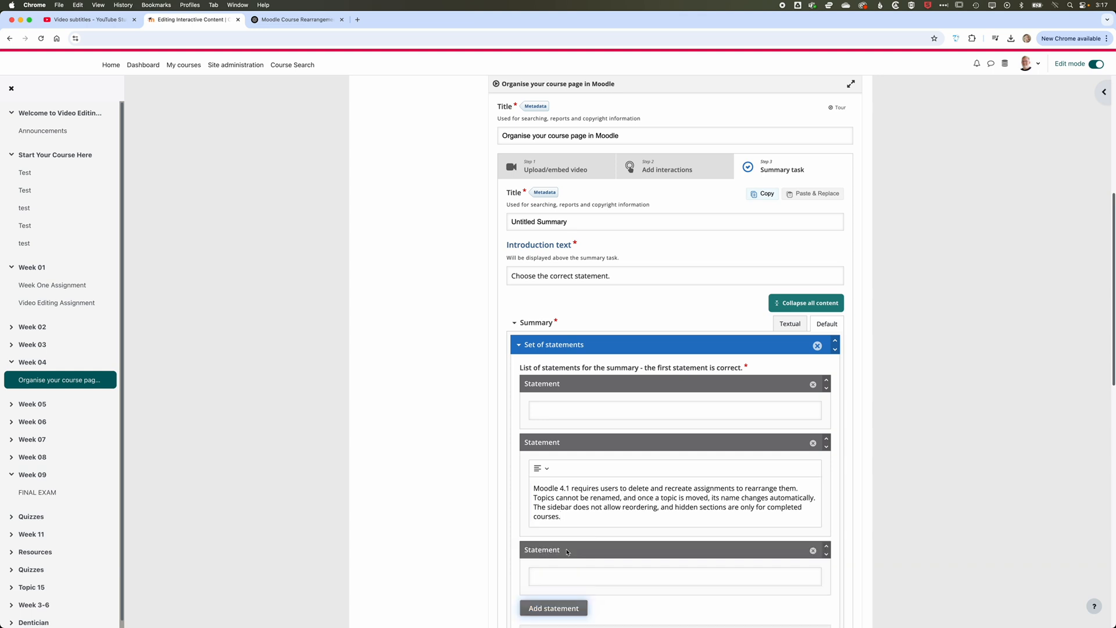
left_click(296, 20)
left_click(451, 230)
triple_click(451, 231)
key("super+c")
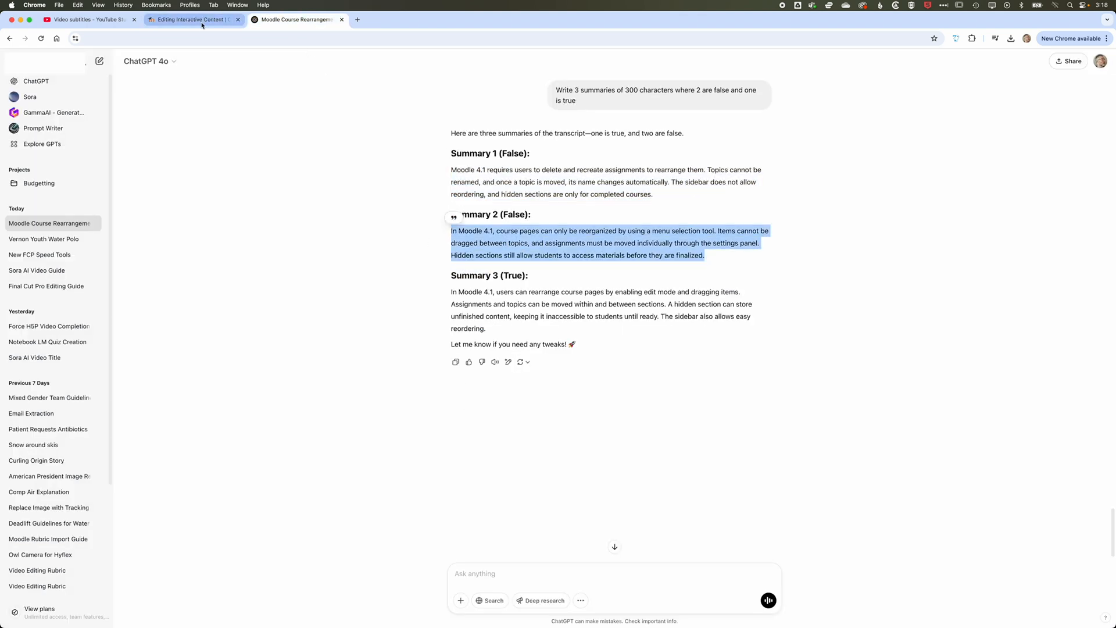
left_click(194, 20)
key("super+v")
Copy ChatGPT's true Summary 3 into the first statement of the summary task, the one treated as correct
left_click(296, 20)
triple_click(447, 296)
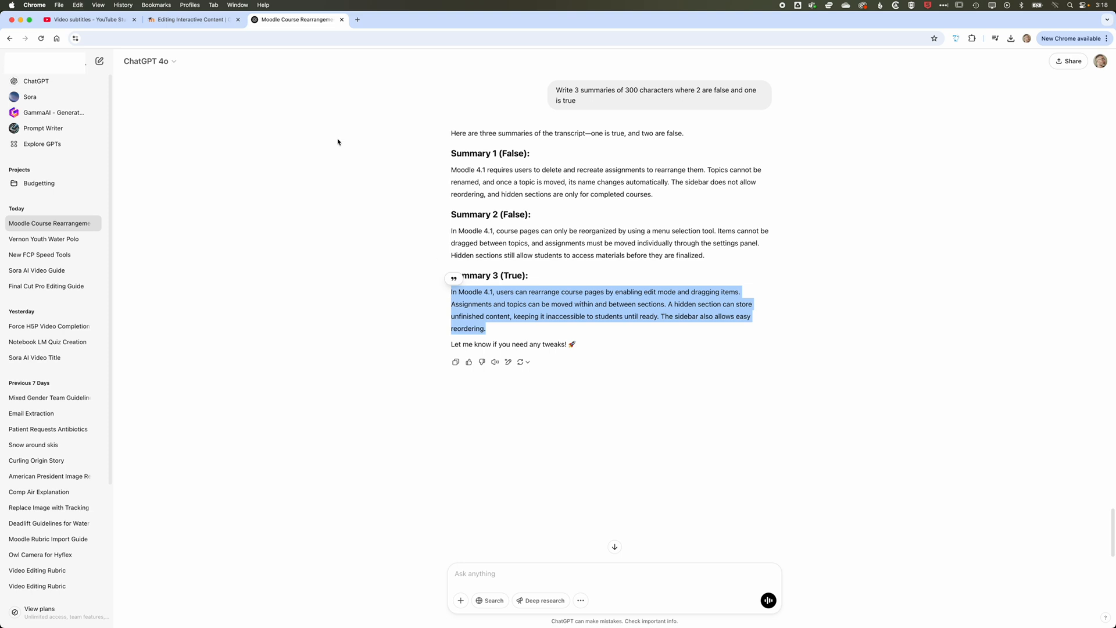
key("super+c")
left_click(186, 22)
left_click(541, 410)
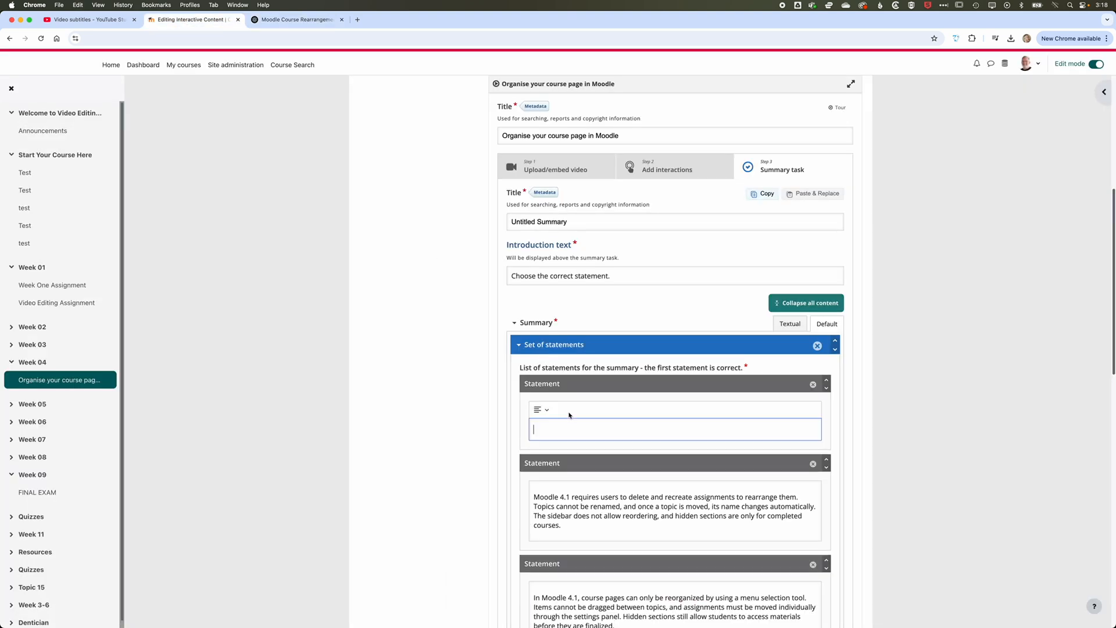
key("super+v")
Save the interactive video activity with its default summary feedback and display it
scroll(643, 451, "down", 5)
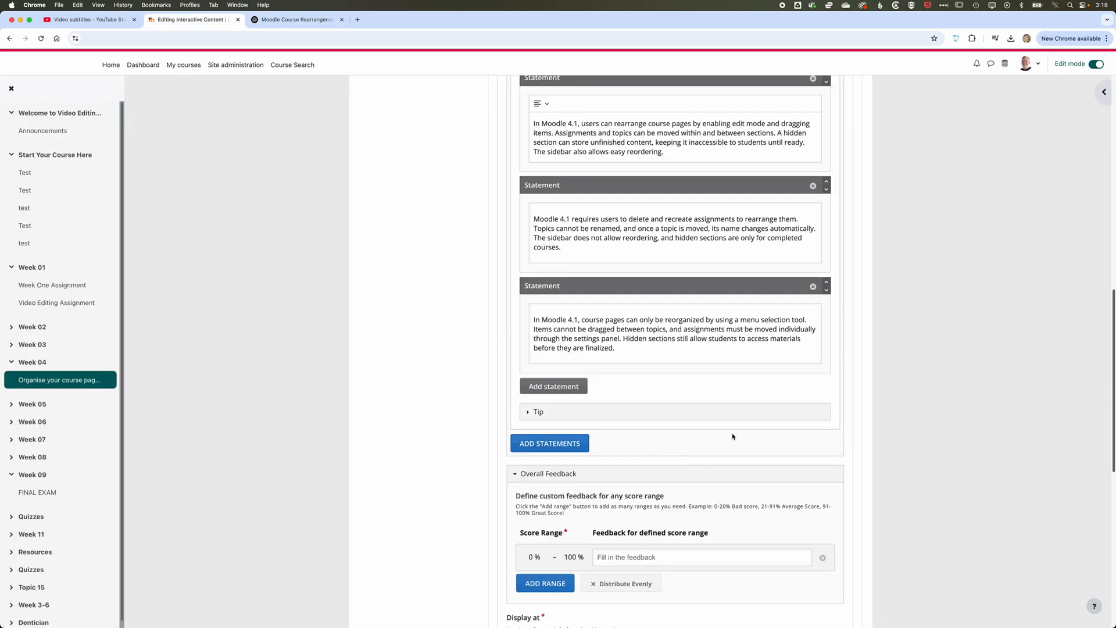
scroll(736, 433, "down", 10)
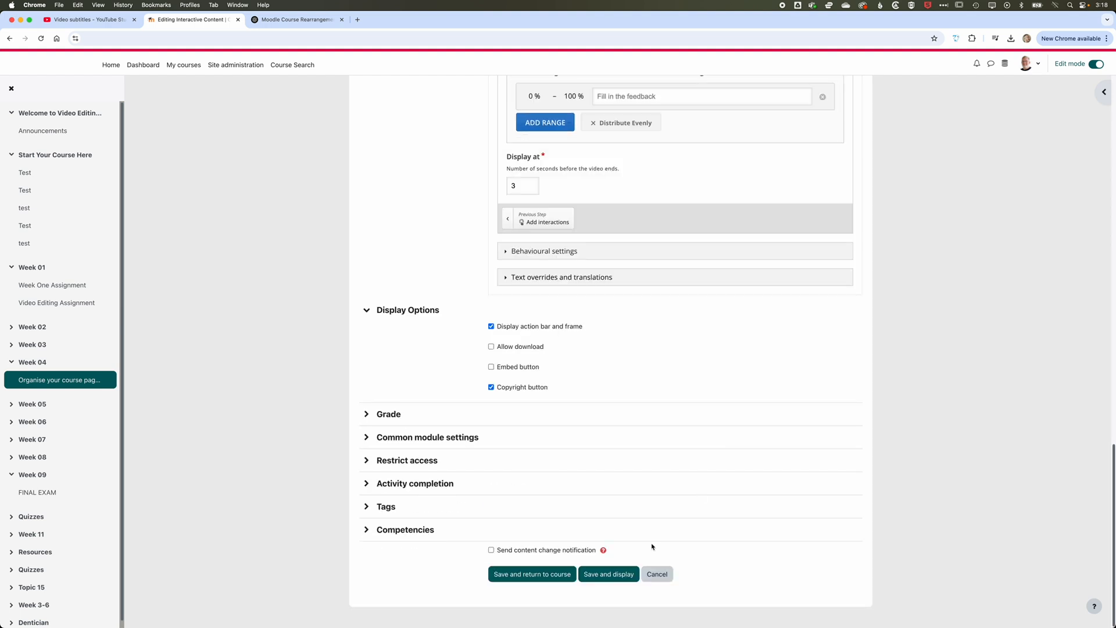
left_click(614, 574)
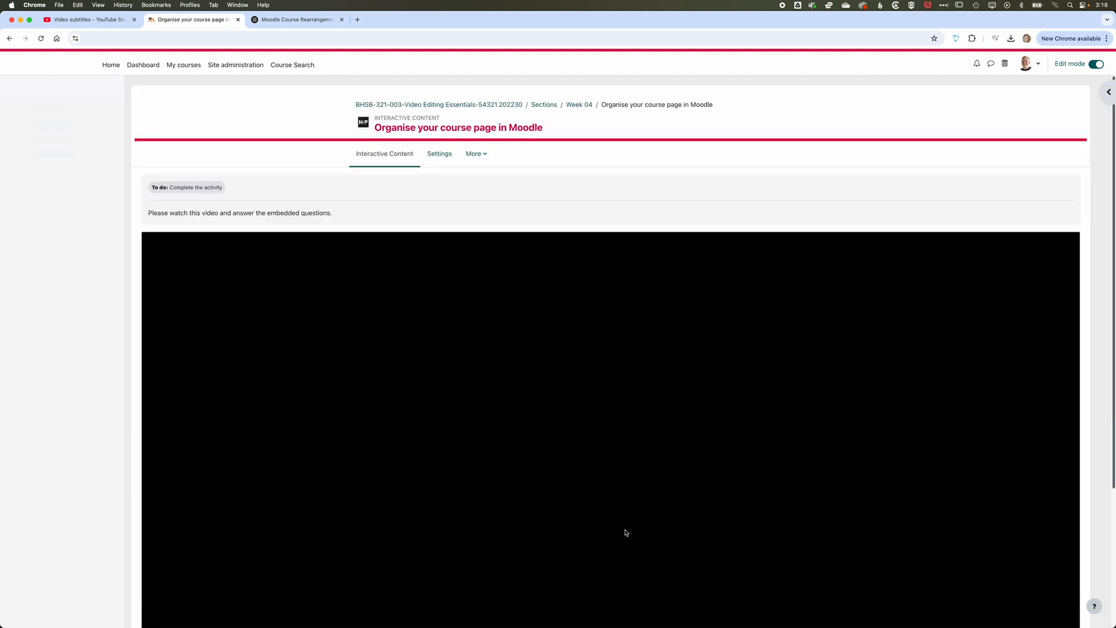
Play the interactive video, answer the first-step question with "Enable edit mode", check the answer and continue
scroll(639, 441, "down", 5)
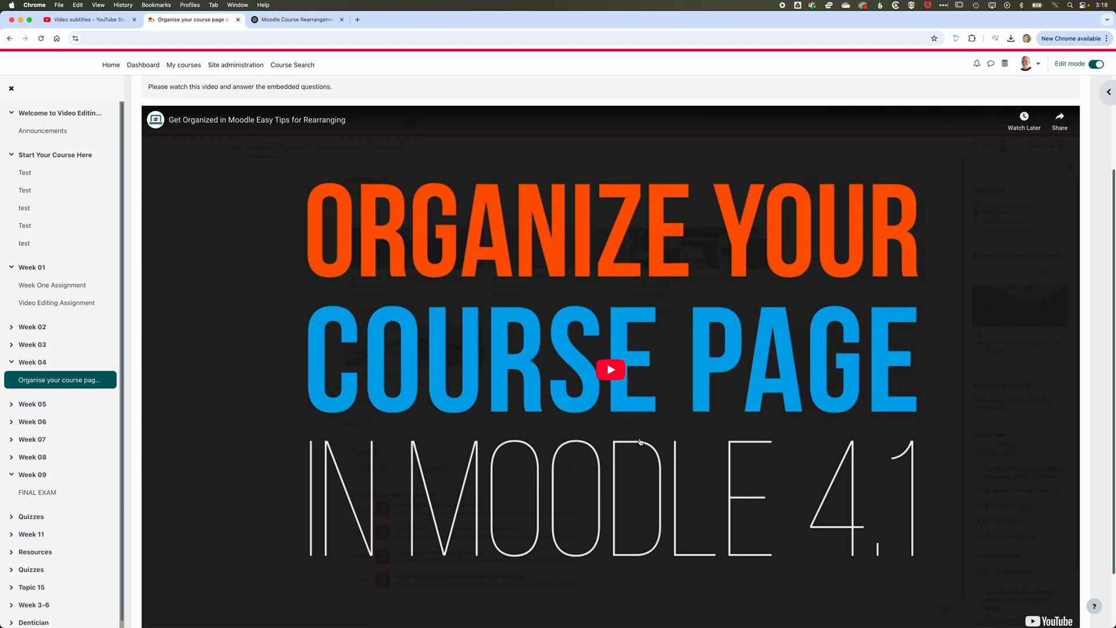
scroll(400, 613, "down", 2)
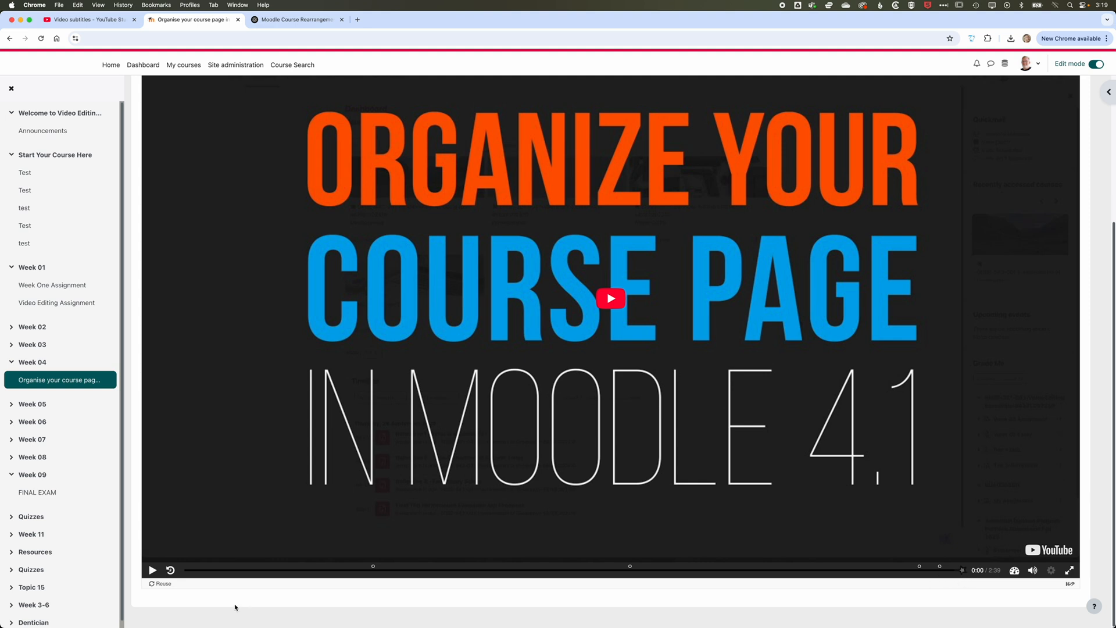
left_click(152, 572)
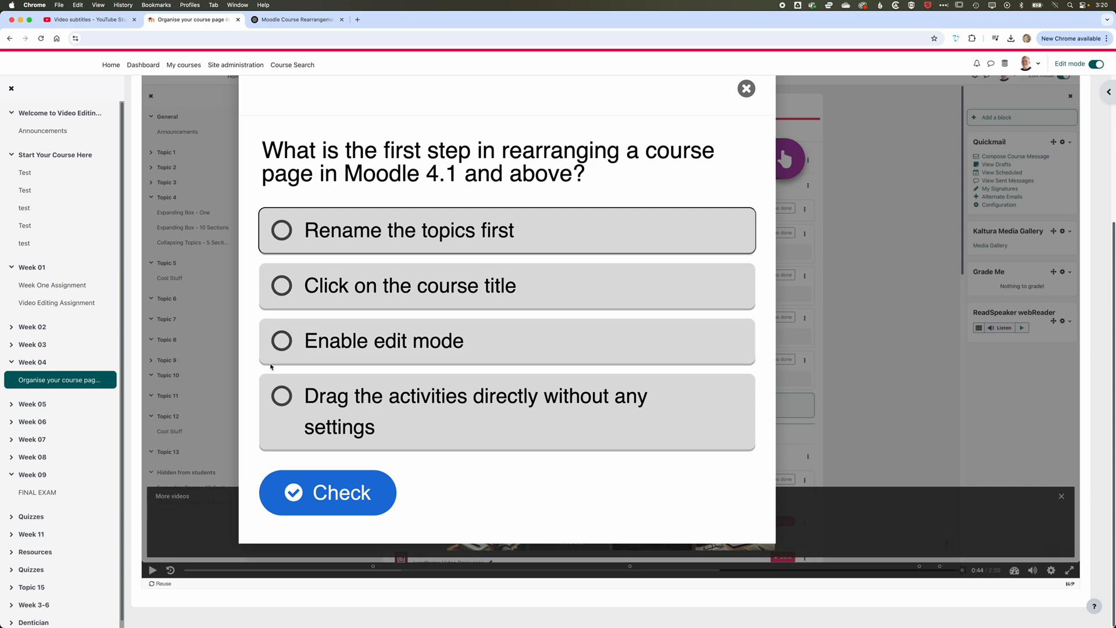
left_click(283, 342)
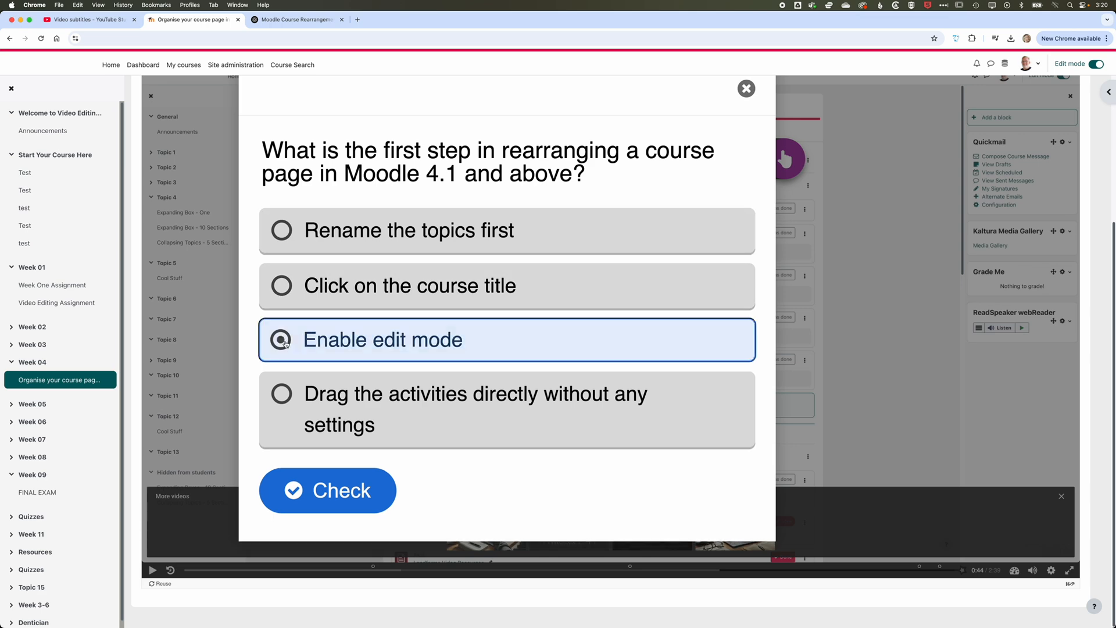
left_click(326, 493)
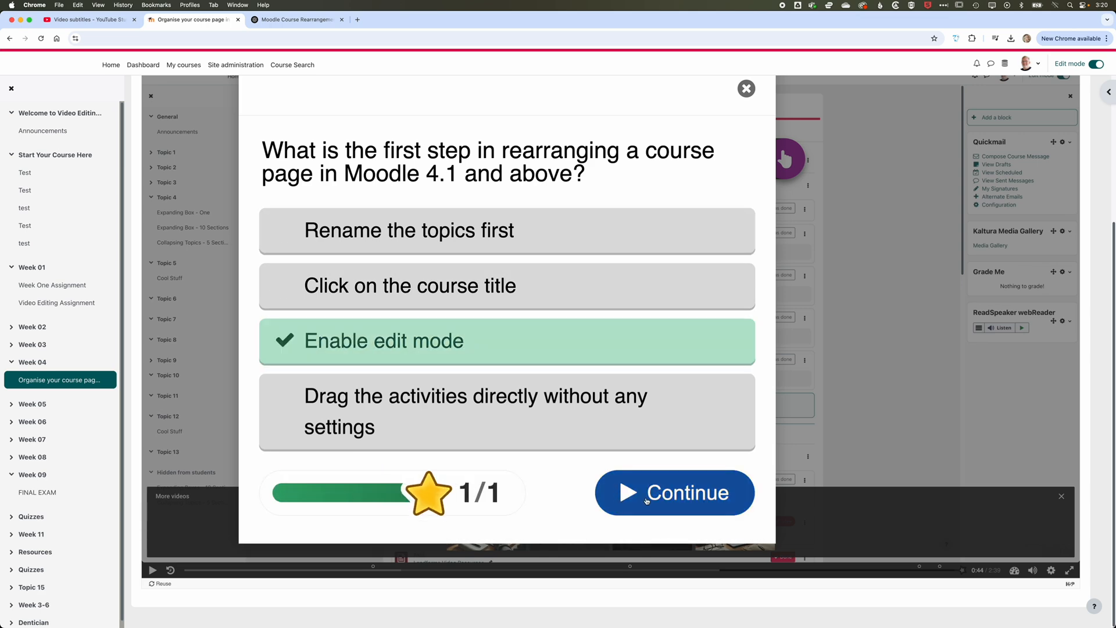
left_click(647, 499)
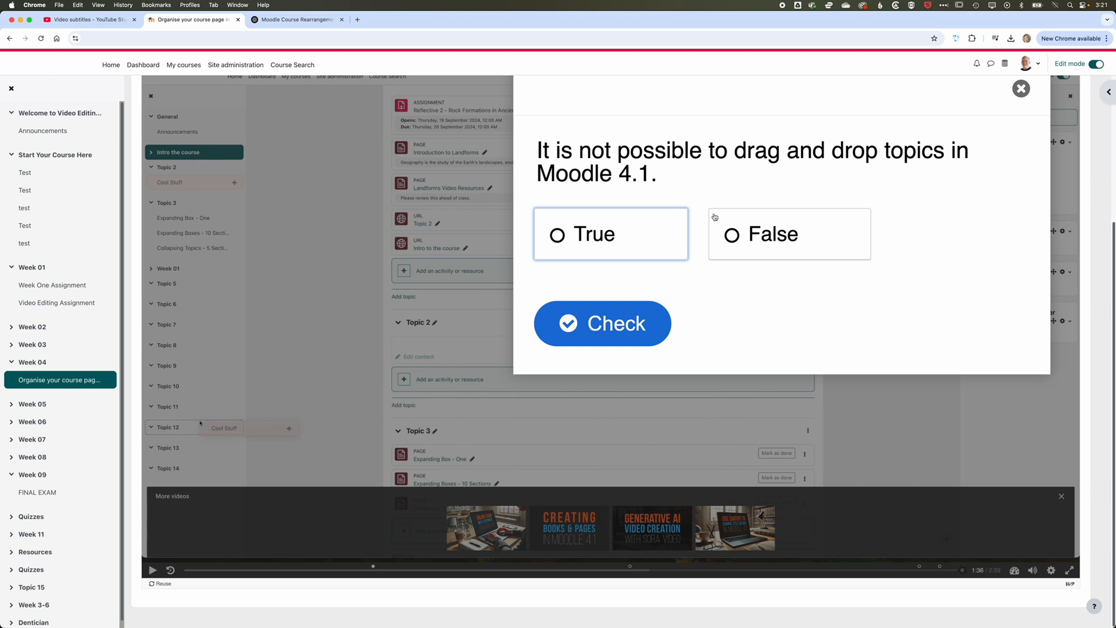
Answer "False" to the statement about dragging and dropping topics in Moodle 4.1, check it and continue the video
left_click(732, 238)
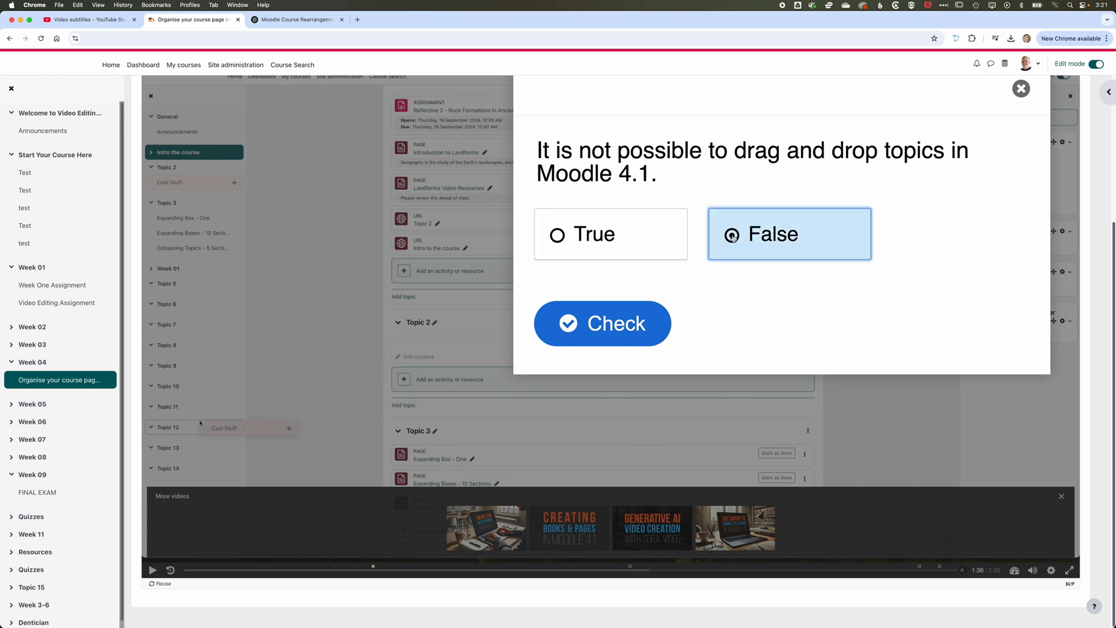
left_click(640, 321)
left_click(927, 380)
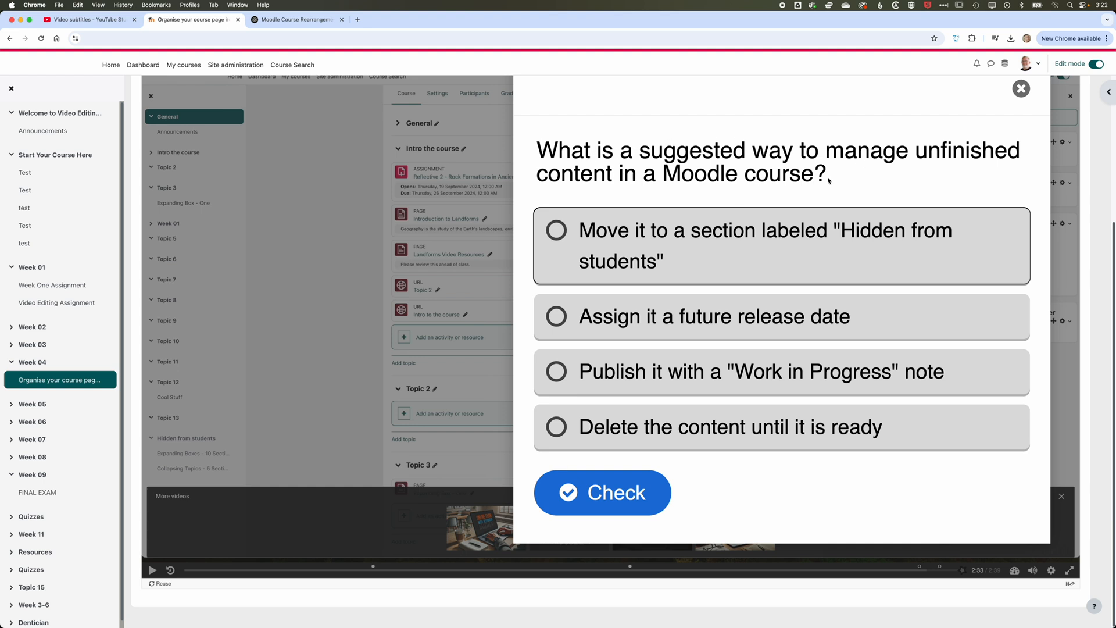
Answer the unfinished content question with "Move it to a section labeled "Hidden from students"", check it and continue
left_click(555, 231)
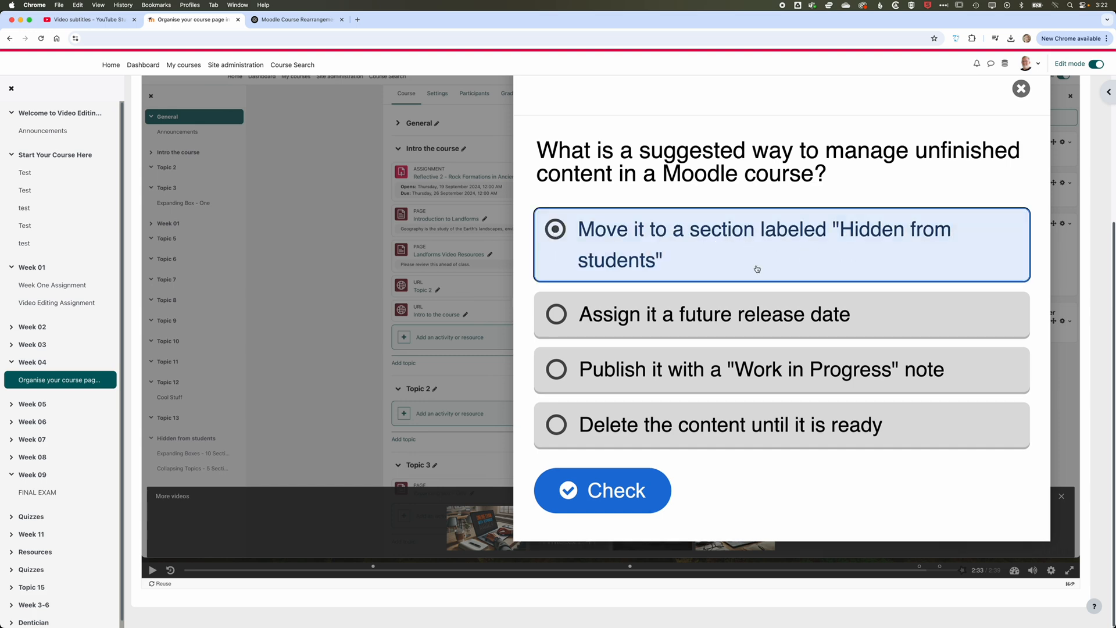
left_click(602, 490)
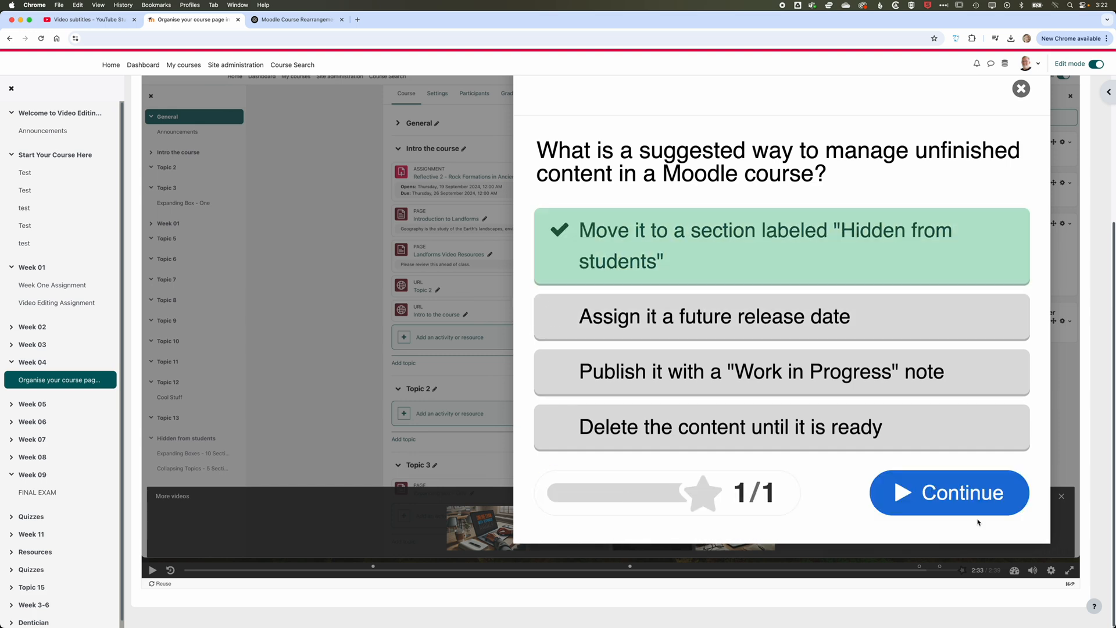
left_click(956, 490)
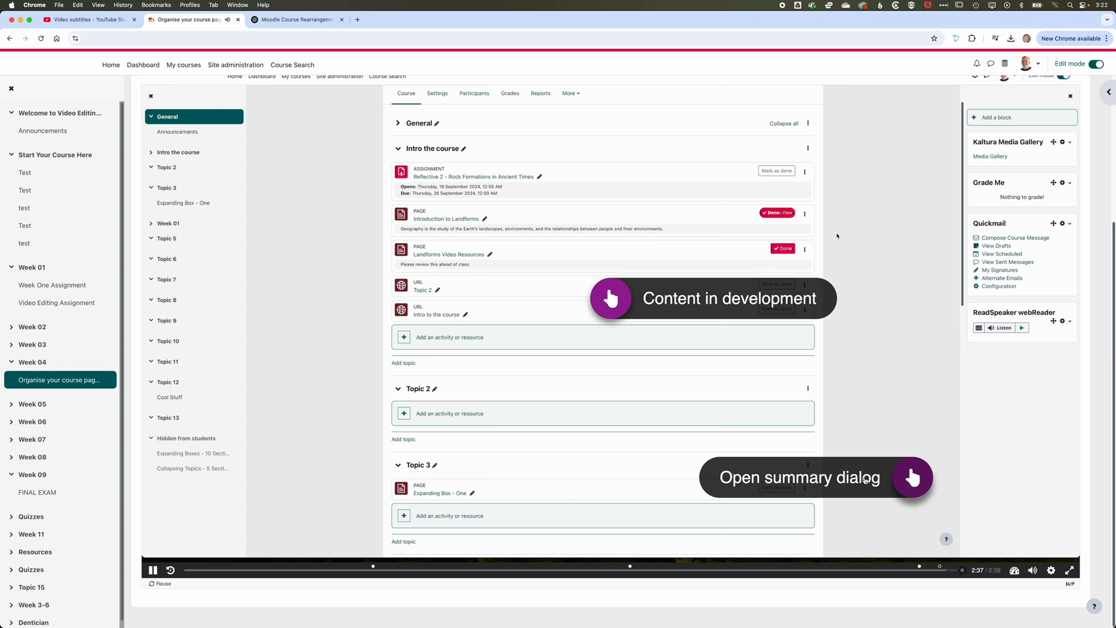
Read the summary statements, choose the one about enabling edit mode and dragging items, continue, and submit all the answers
scroll(865, 481, "down", 6)
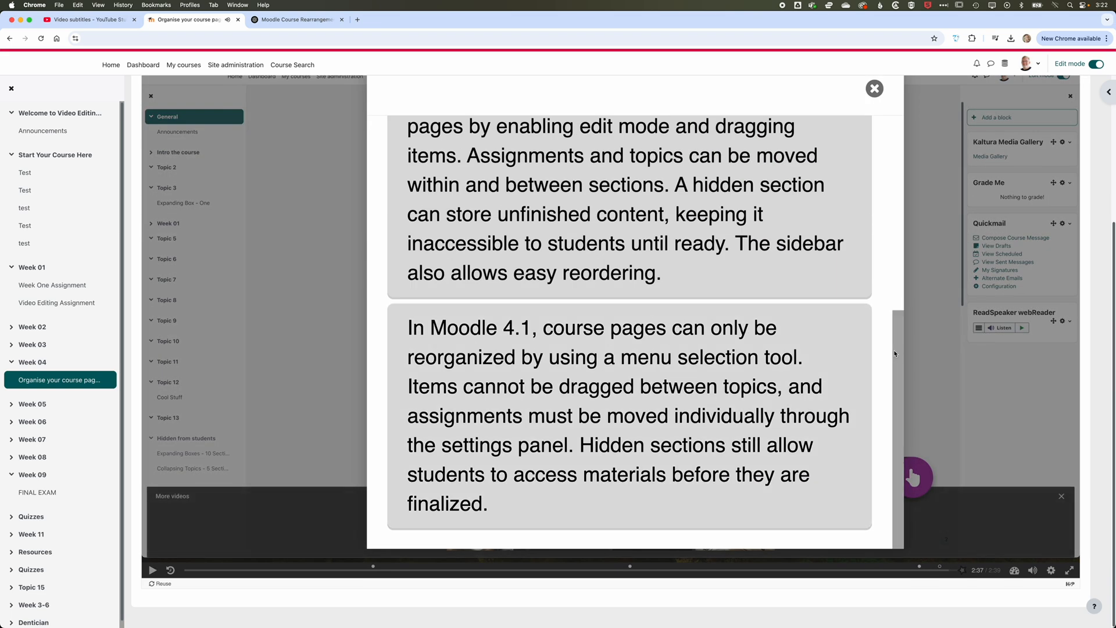
left_click_drag(899, 332, 902, 137)
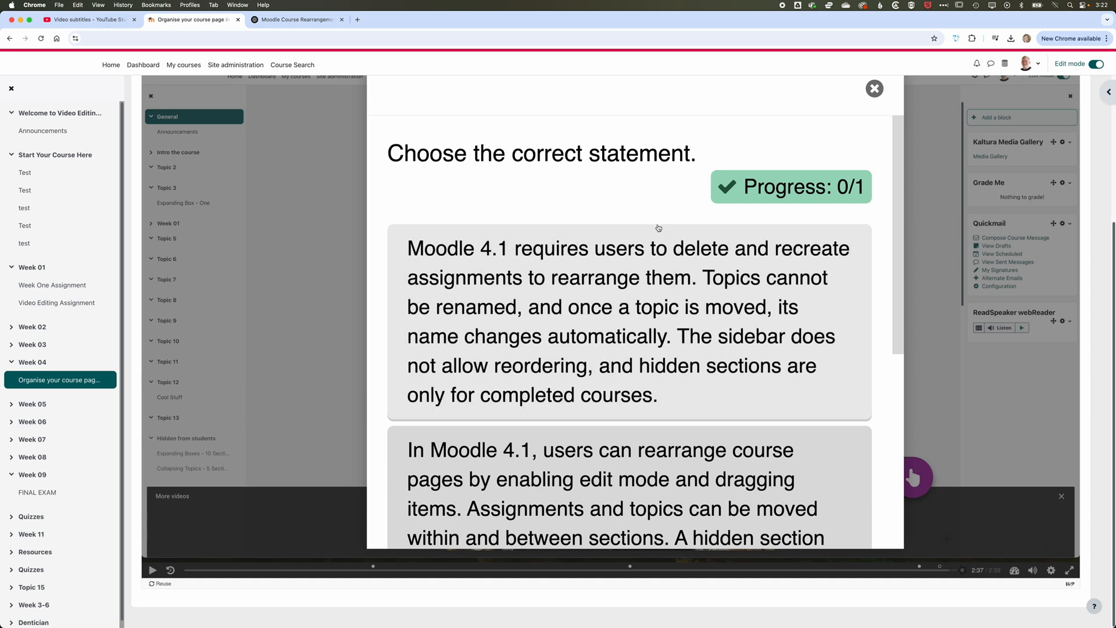
scroll(649, 399, "down", 3)
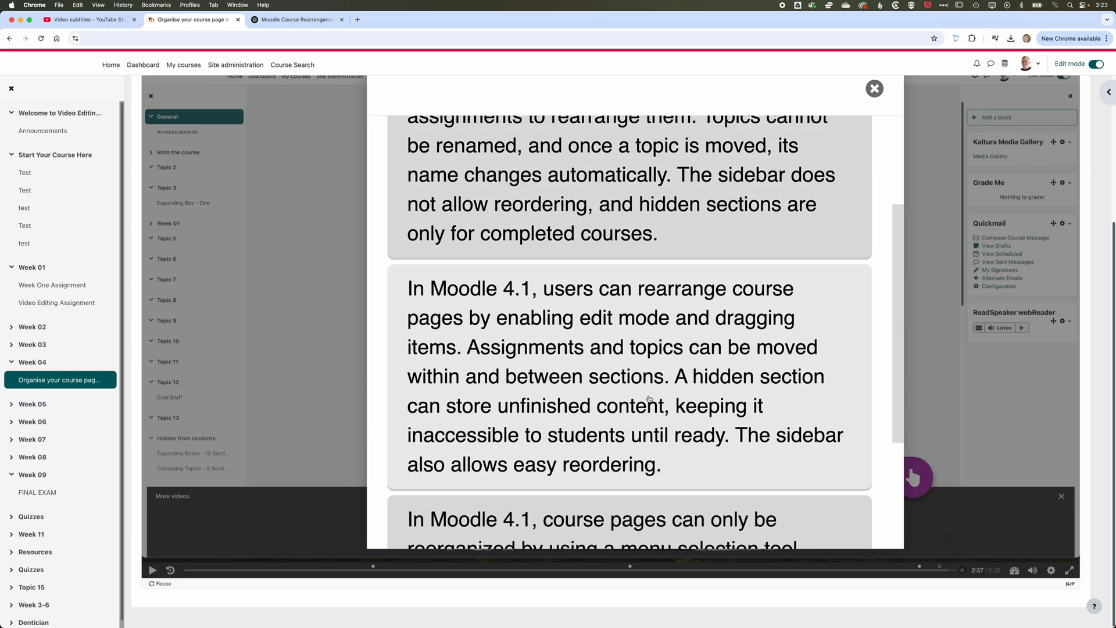
scroll(649, 399, "down", 1)
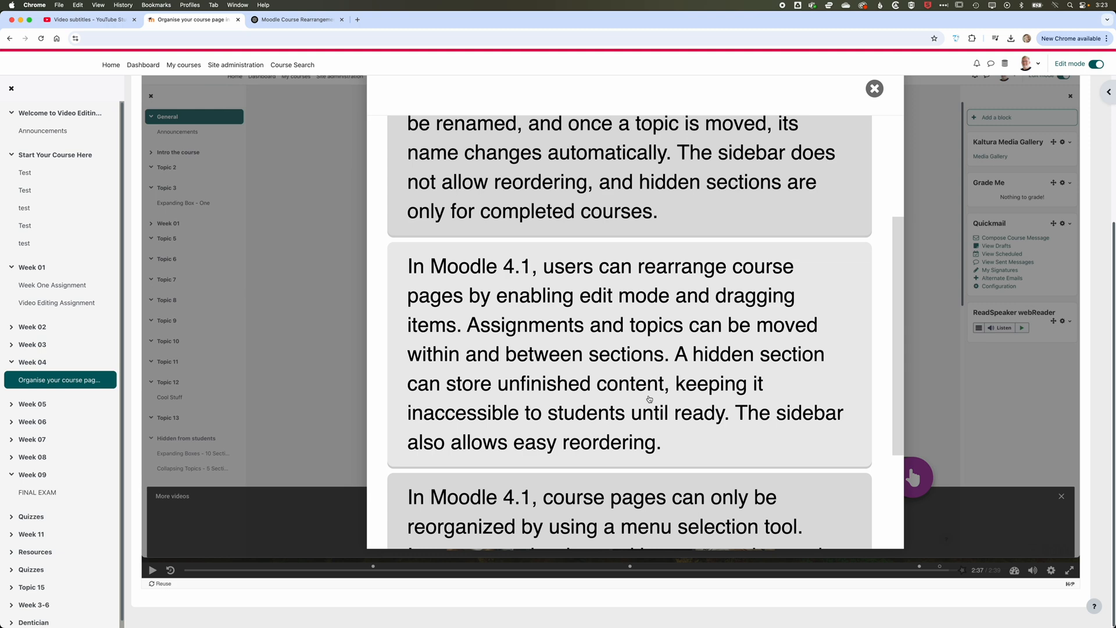
scroll(650, 399, "down", 3)
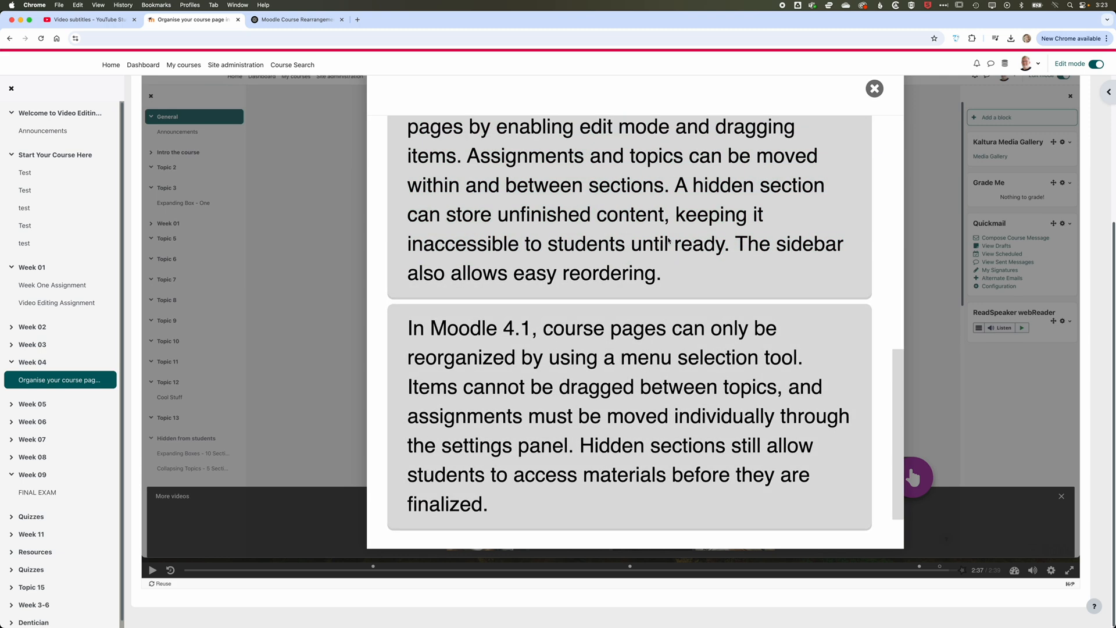
left_click(667, 240)
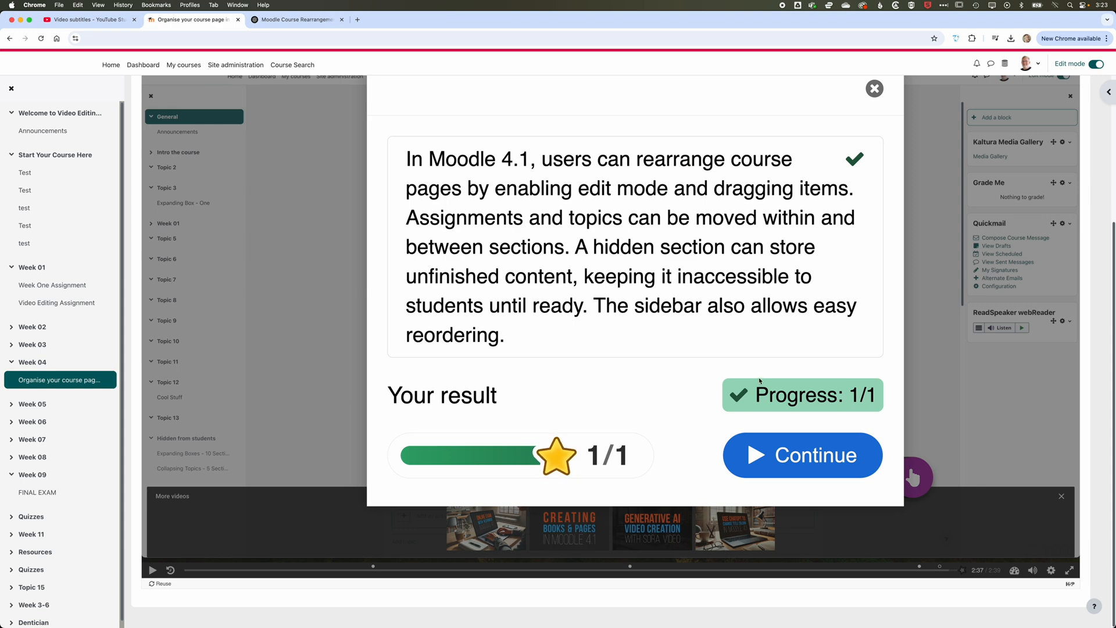
left_click(807, 462)
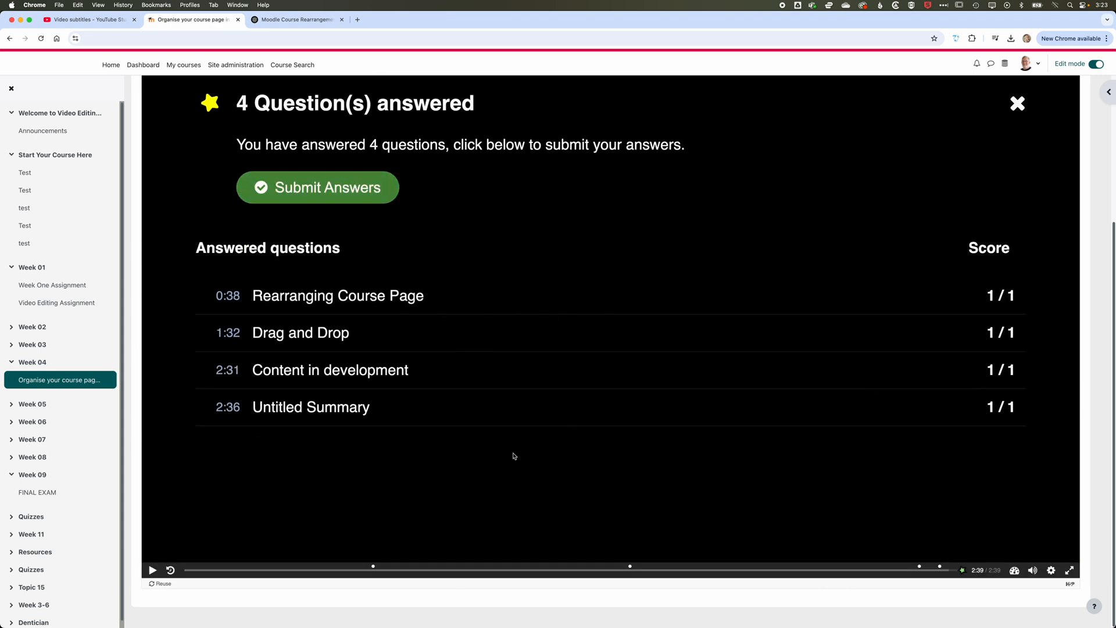
left_click(323, 188)
Return to the course page and reopen the Week 04 interactive video to check its completion status
scroll(870, 147, "up", 3)
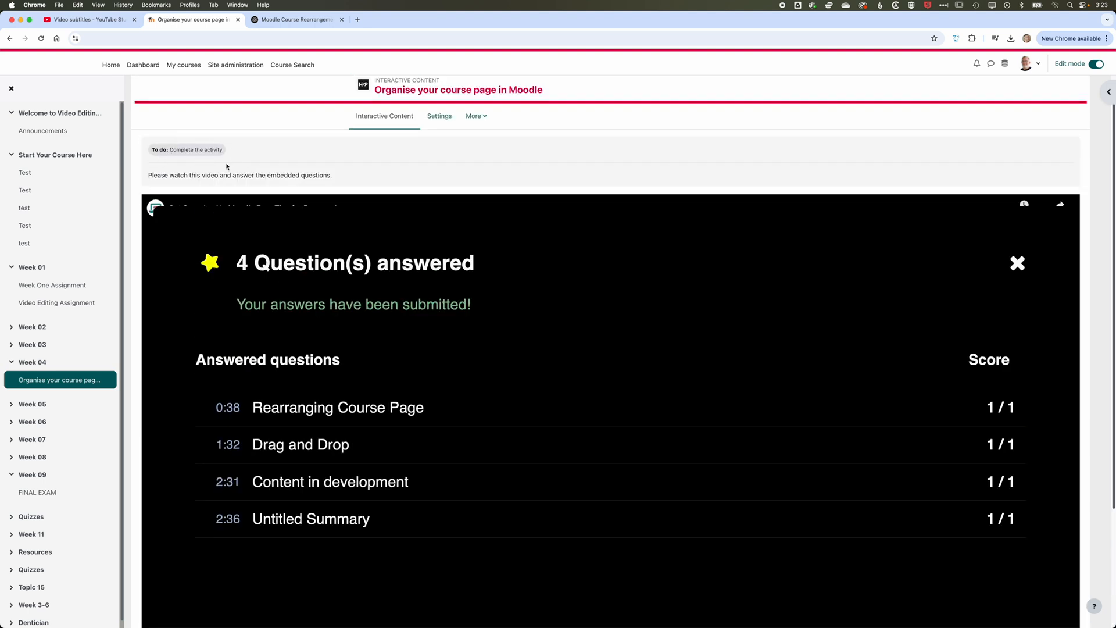
left_click(56, 112)
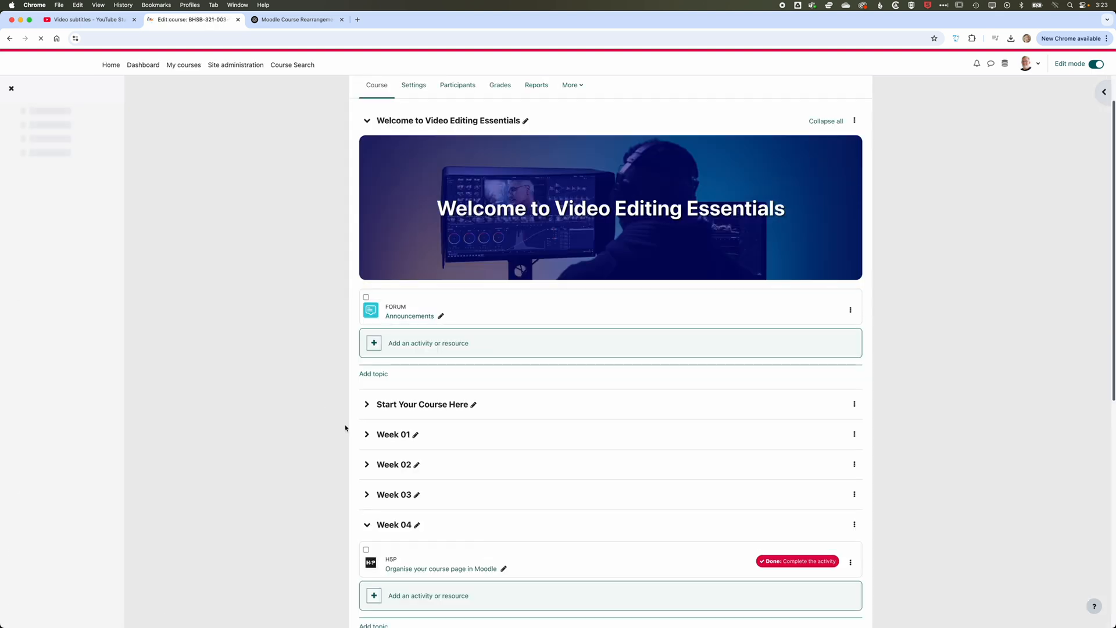
left_click(441, 569)
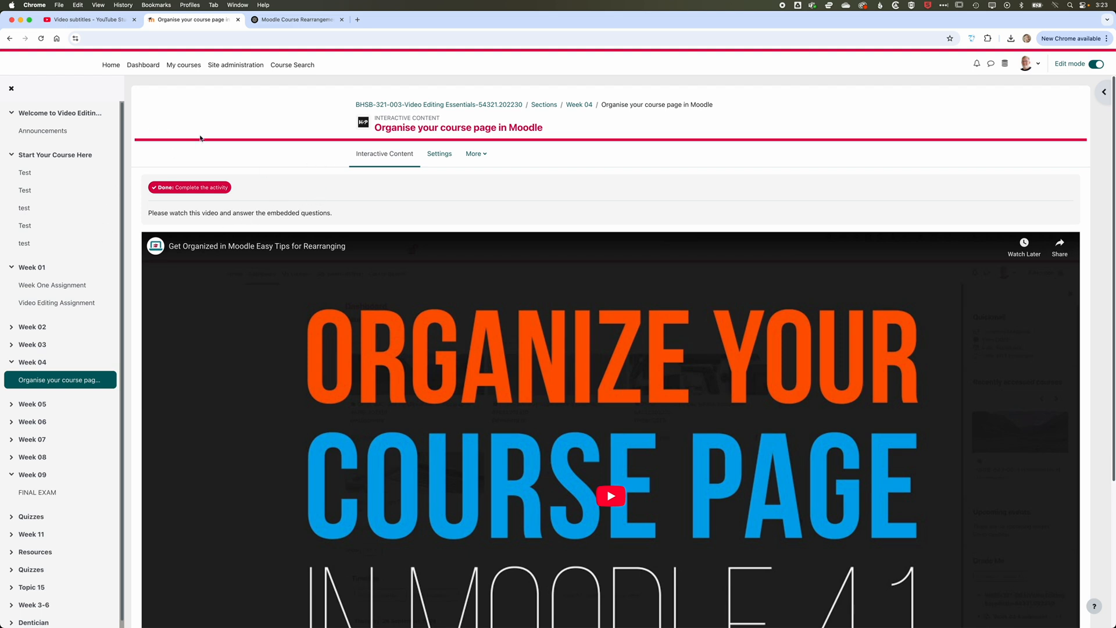
Return to the course's main page, open its course completion settings and expand the activity completion condition
left_click(64, 114)
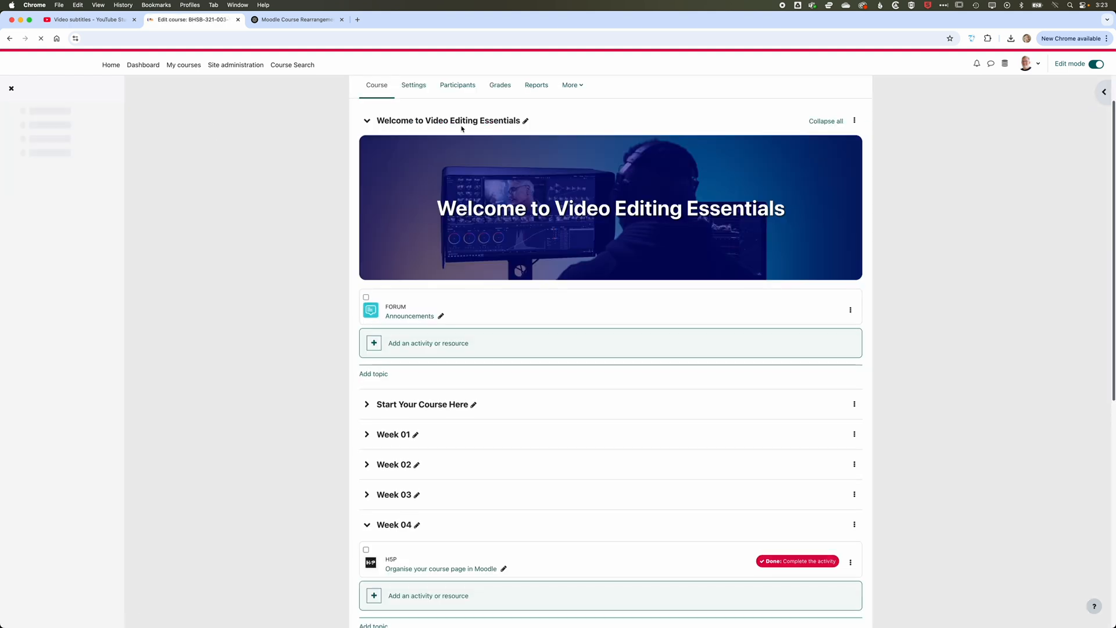
left_click(575, 86)
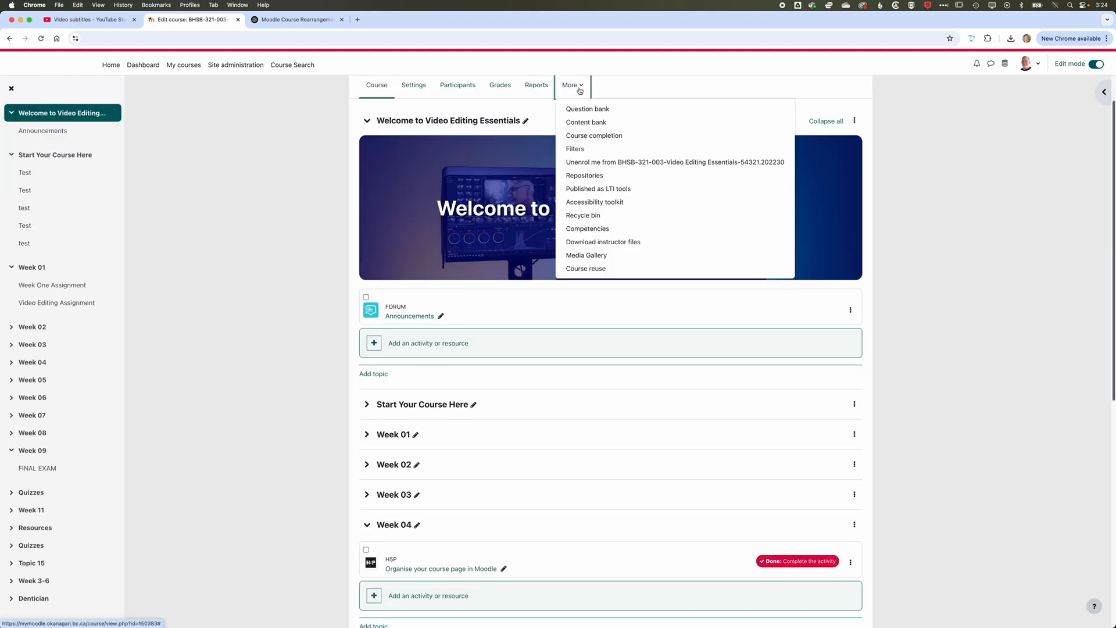
left_click(593, 135)
left_click(267, 266)
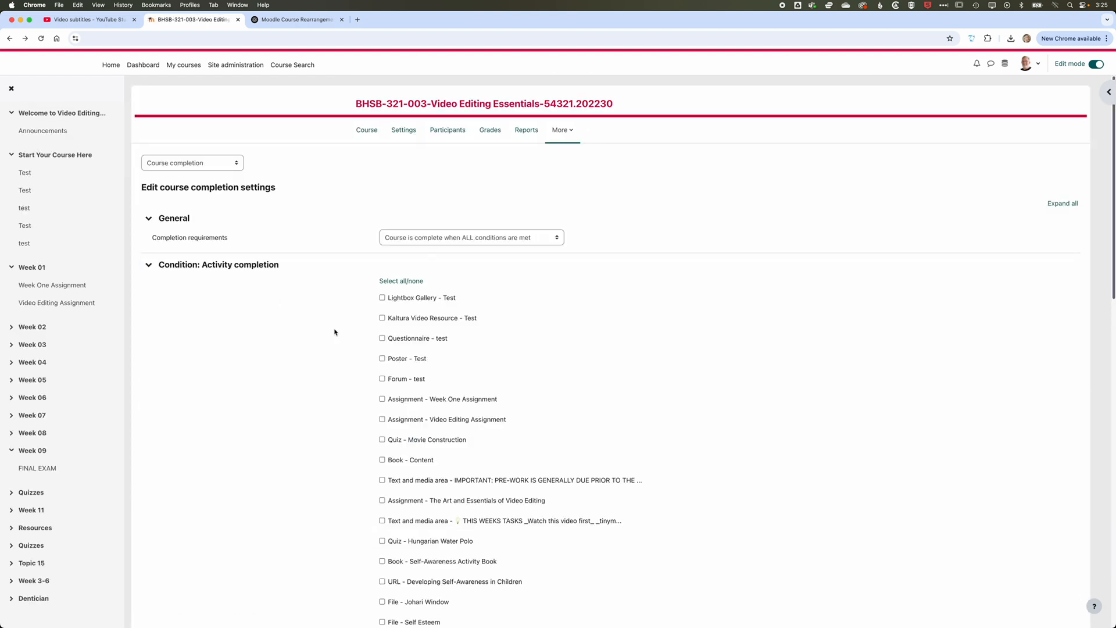
Require the interactive content "Organise your course page in Moodle" as an activity completion condition and save the settings
scroll(334, 332, "down", 3)
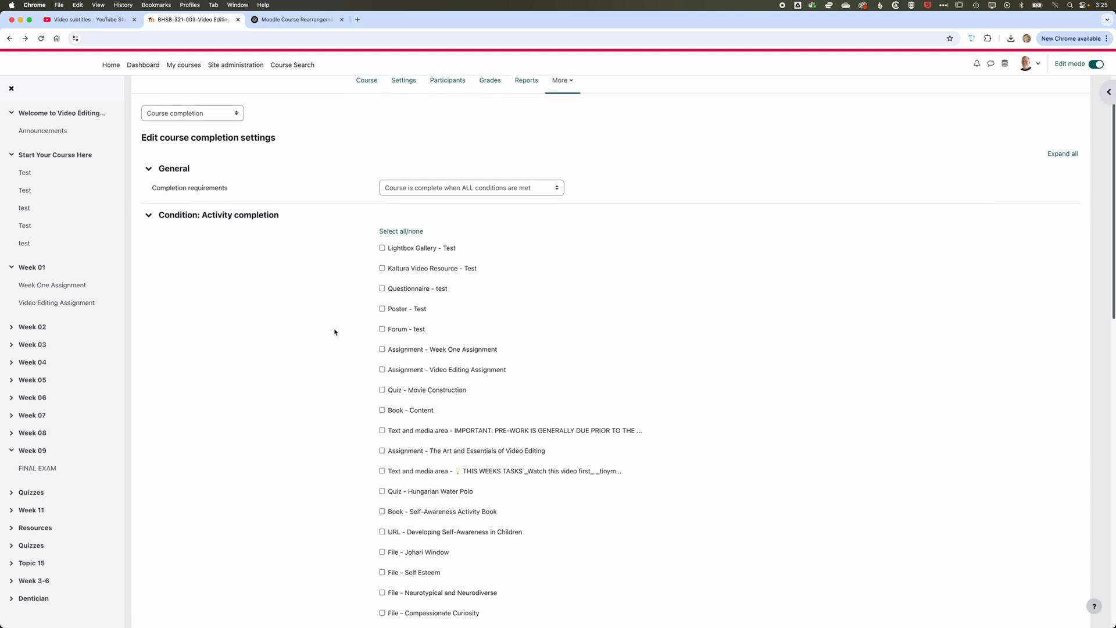
scroll(334, 332, "down", 3)
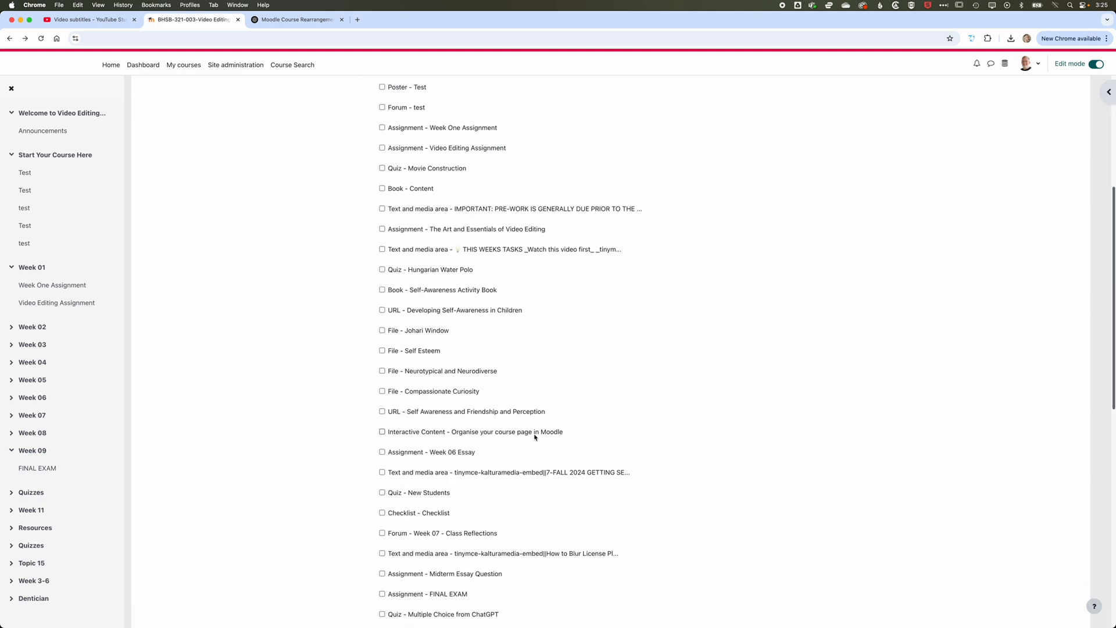
left_click(382, 432)
scroll(715, 403, "down", 11)
left_click(406, 574)
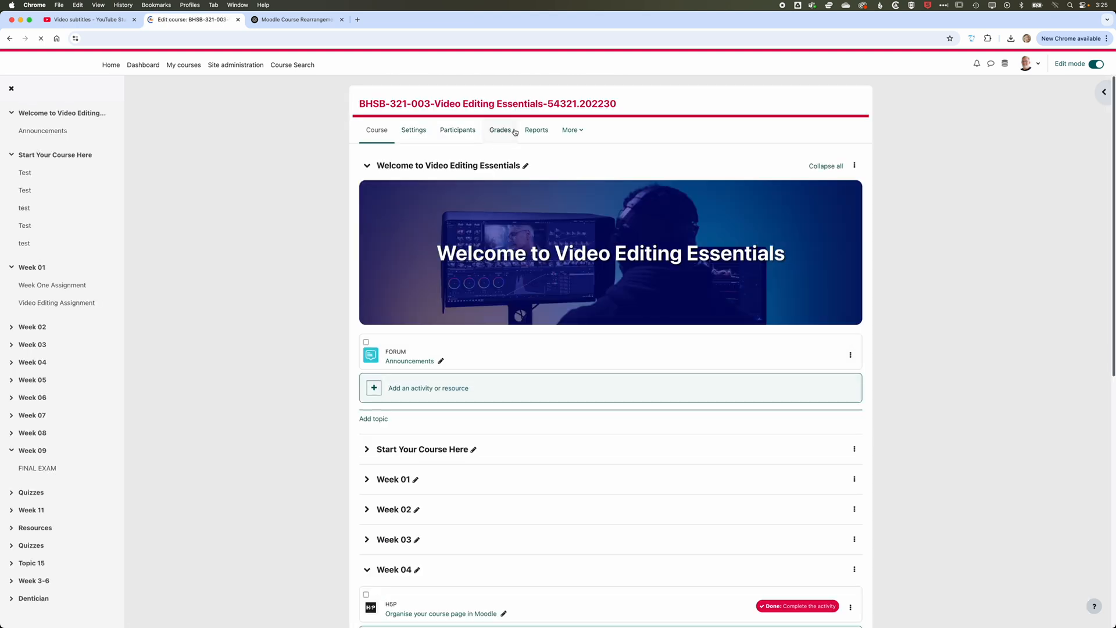
Reopen the course completion settings and review the completion requirements and the selected activity condition
left_click(571, 130)
left_click(589, 181)
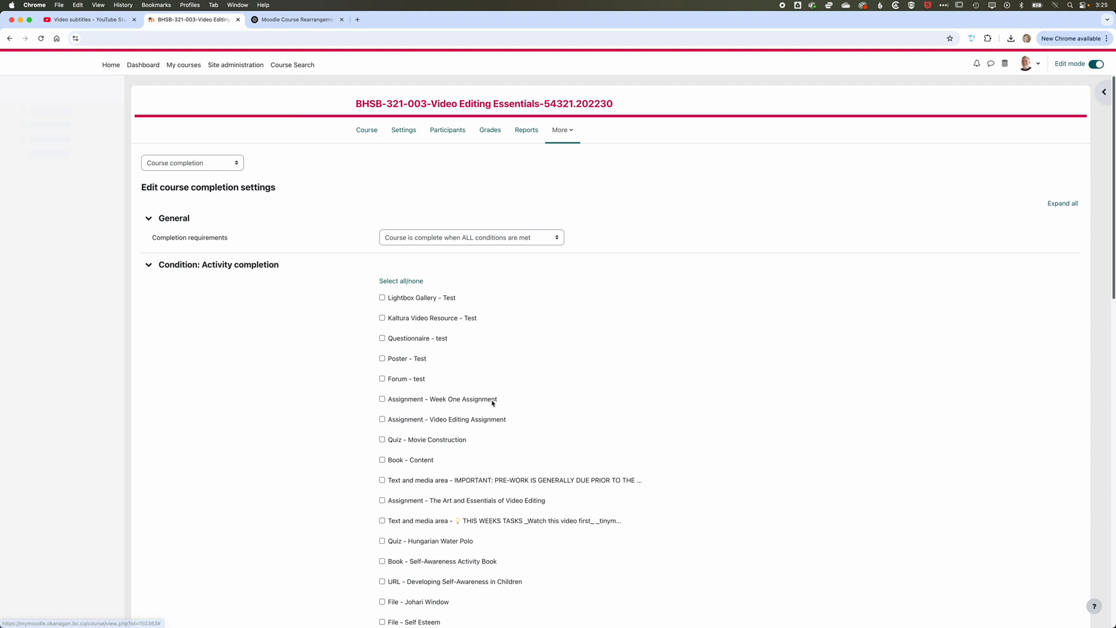
scroll(485, 413, "down", 10)
scroll(478, 422, "up", 10)
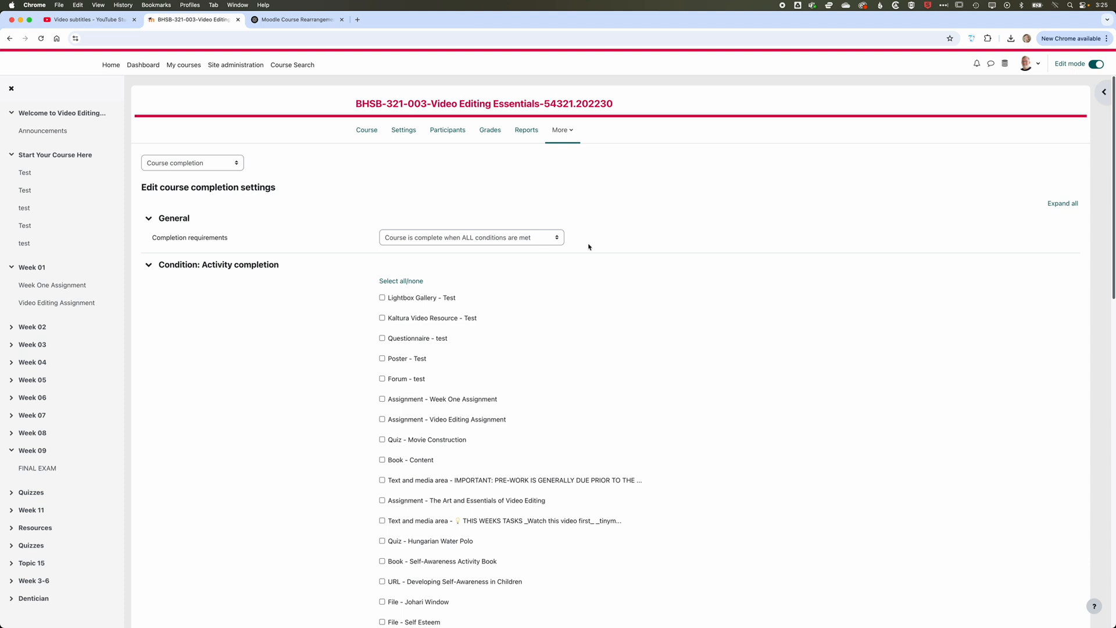
scroll(571, 314, "down", 5)
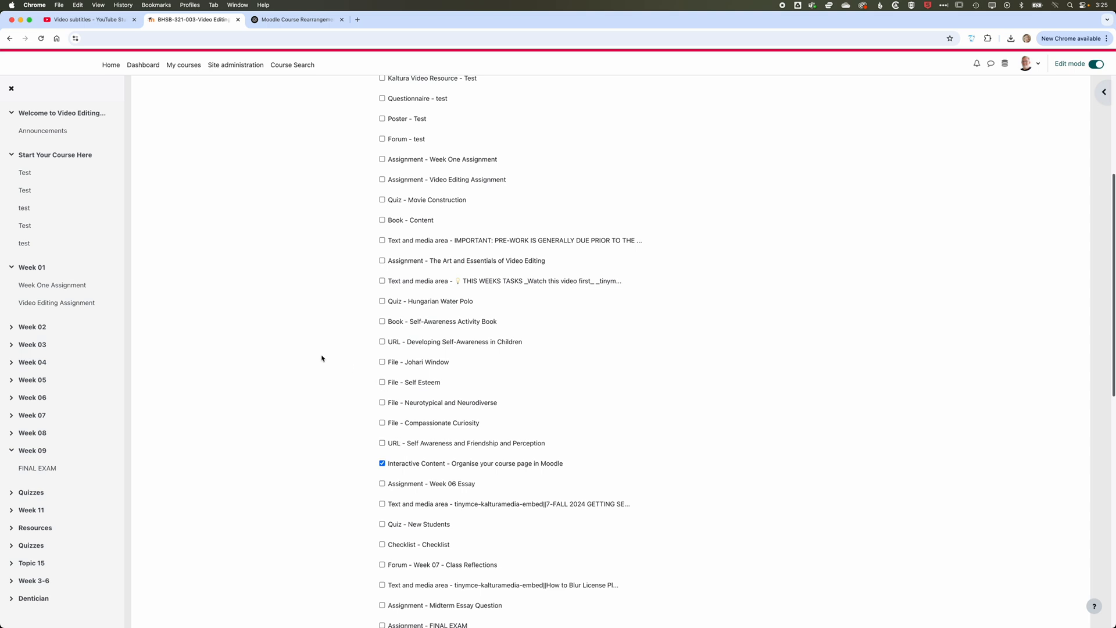
Switch to Outlook and open the "Course completed" email from Moodle
key("super+Tab")
key("super+Tab")
key("super+Tab")
key("super+Tab")
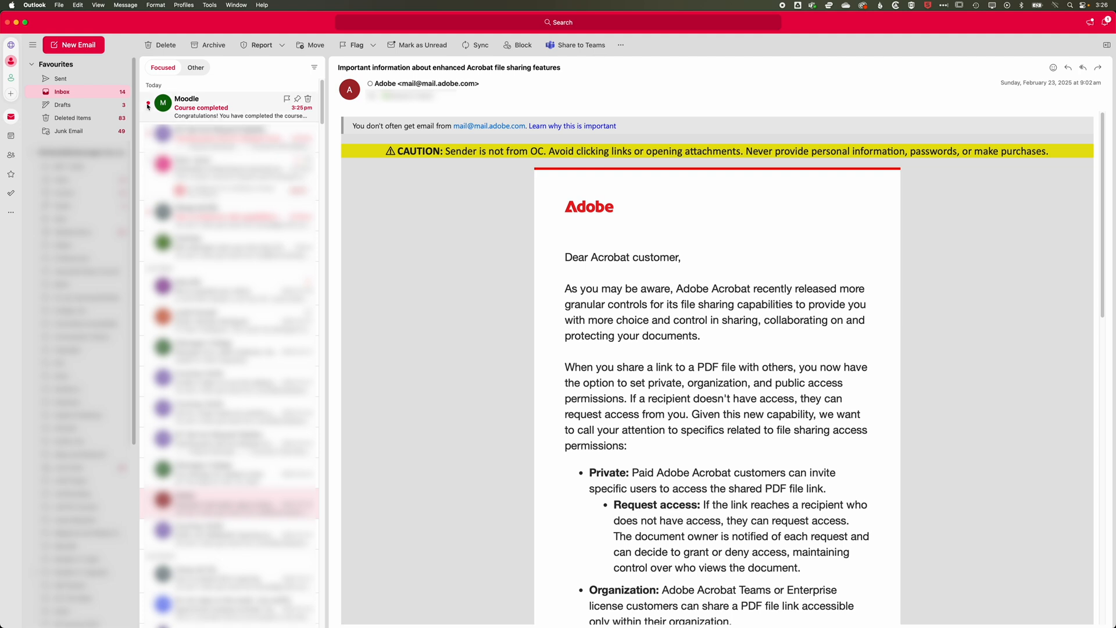
left_click(228, 111)
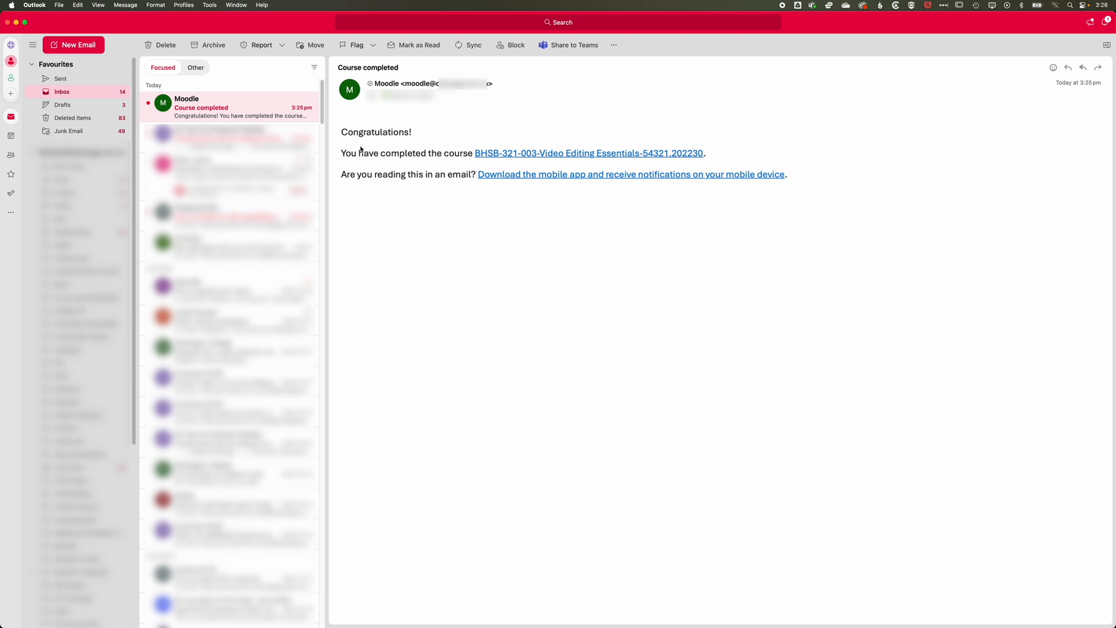
Switch back to Chrome and open the course completion report to check the participants' status
key("super+Tab")
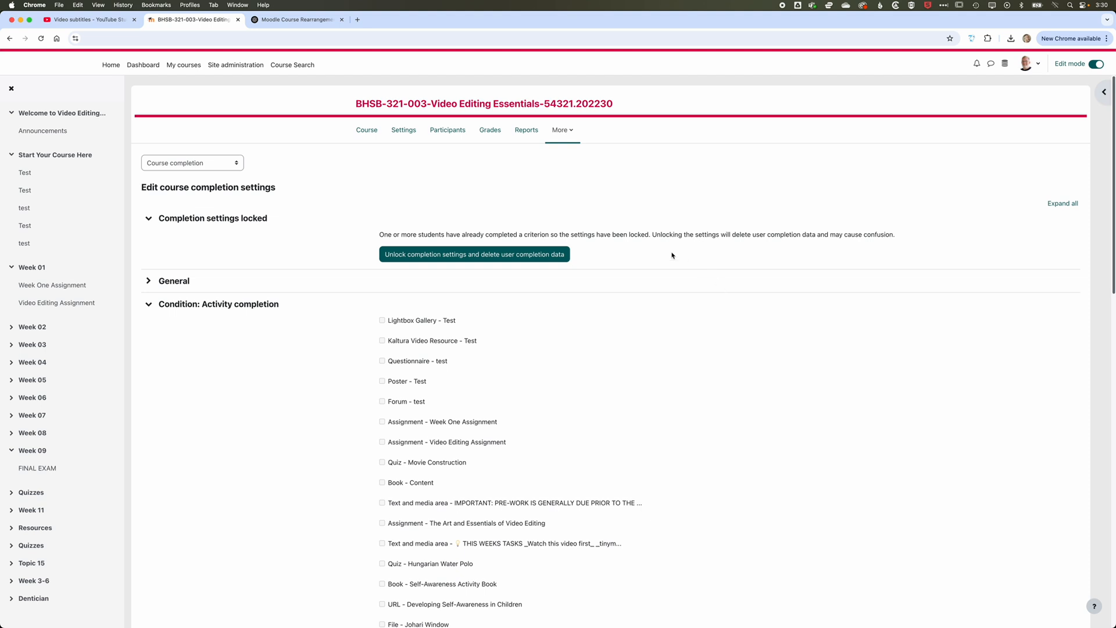
left_click(531, 136)
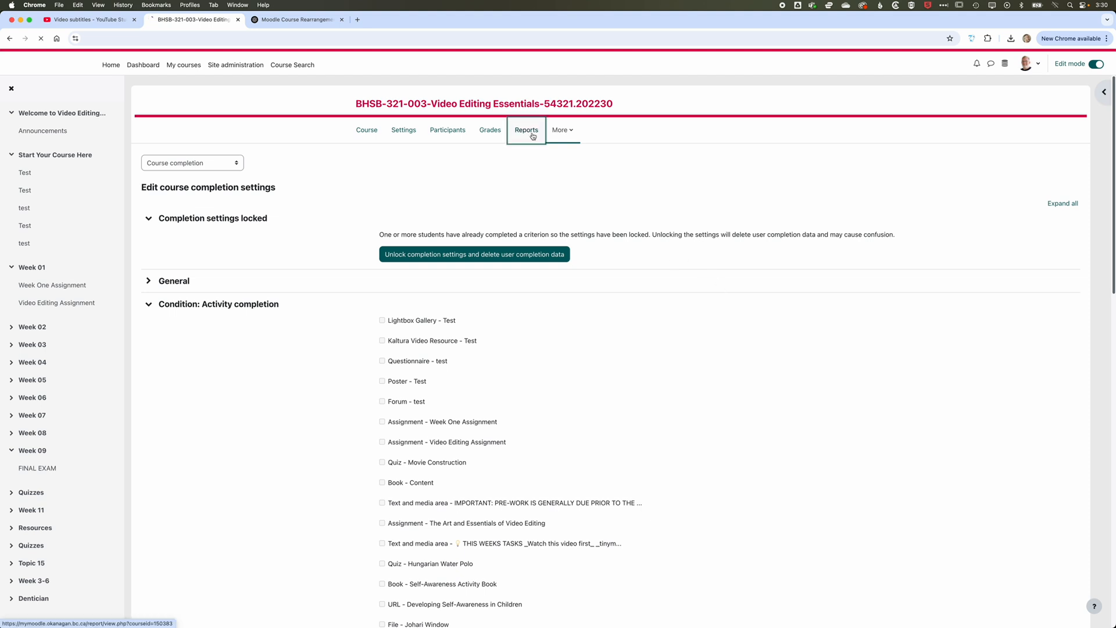
left_click(408, 181)
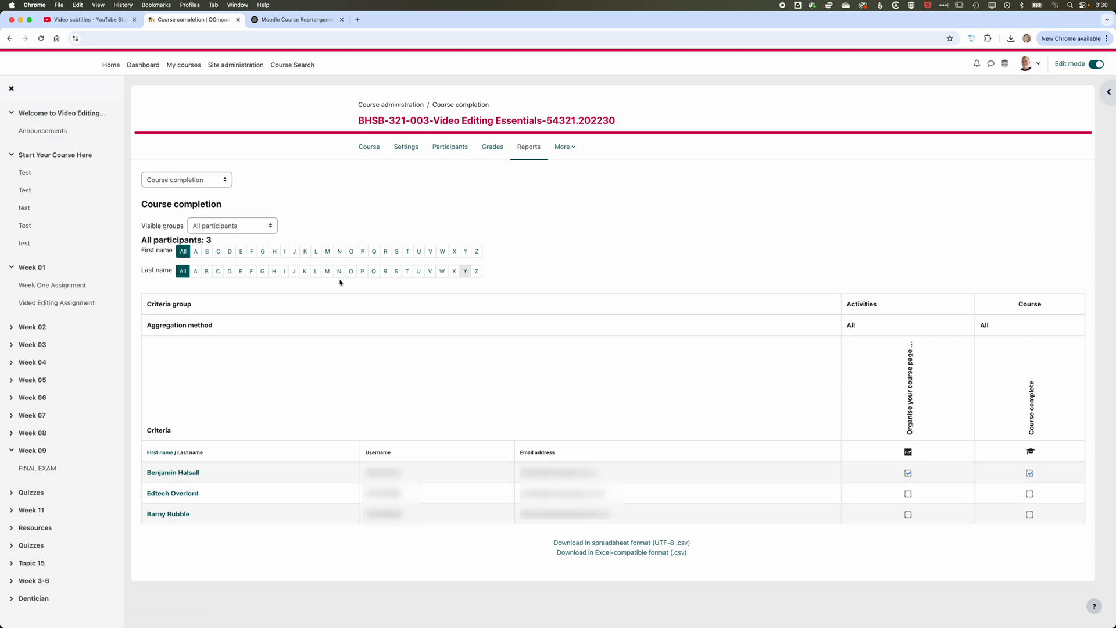
Go to the Week 04 section and open the "Organise your course page in Moodle" interactive video to view it
left_click(30, 361)
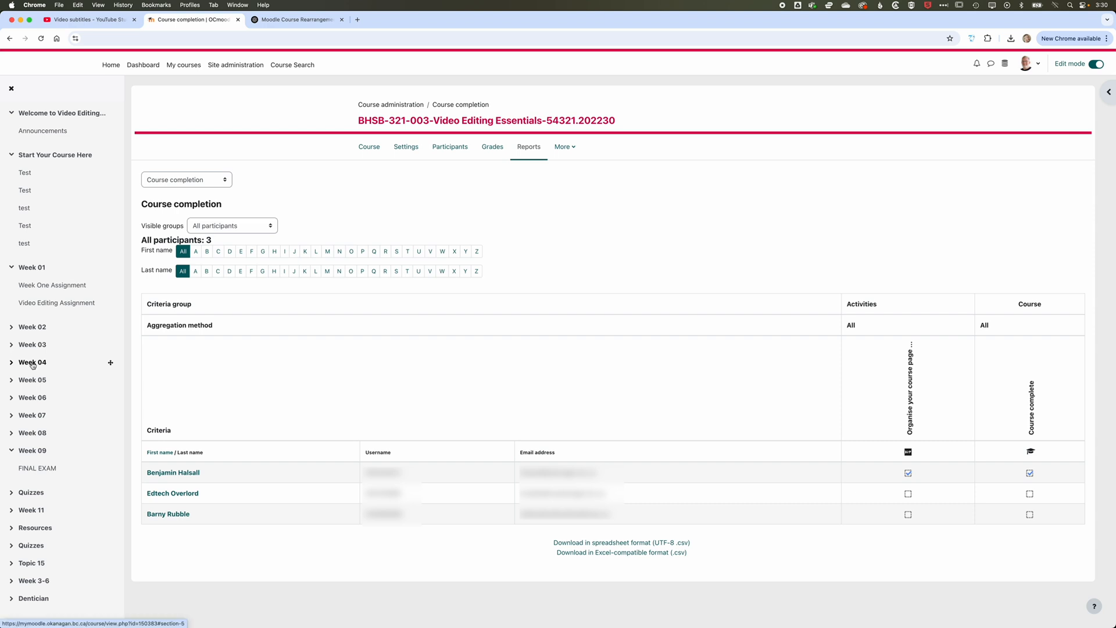
left_click(450, 165)
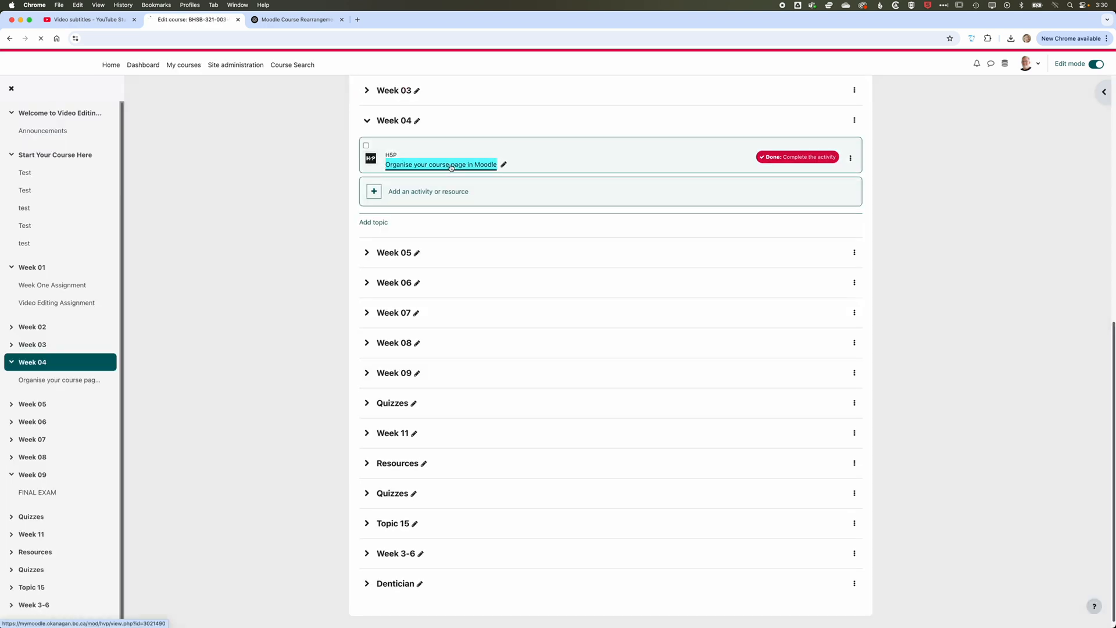
scroll(524, 216, "down", 5)
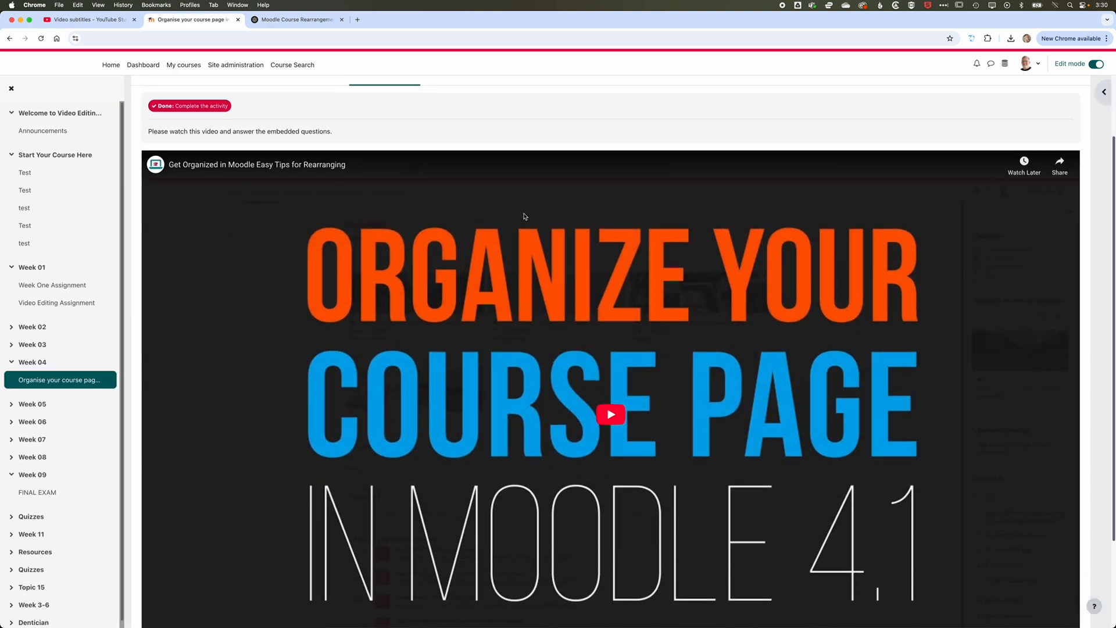